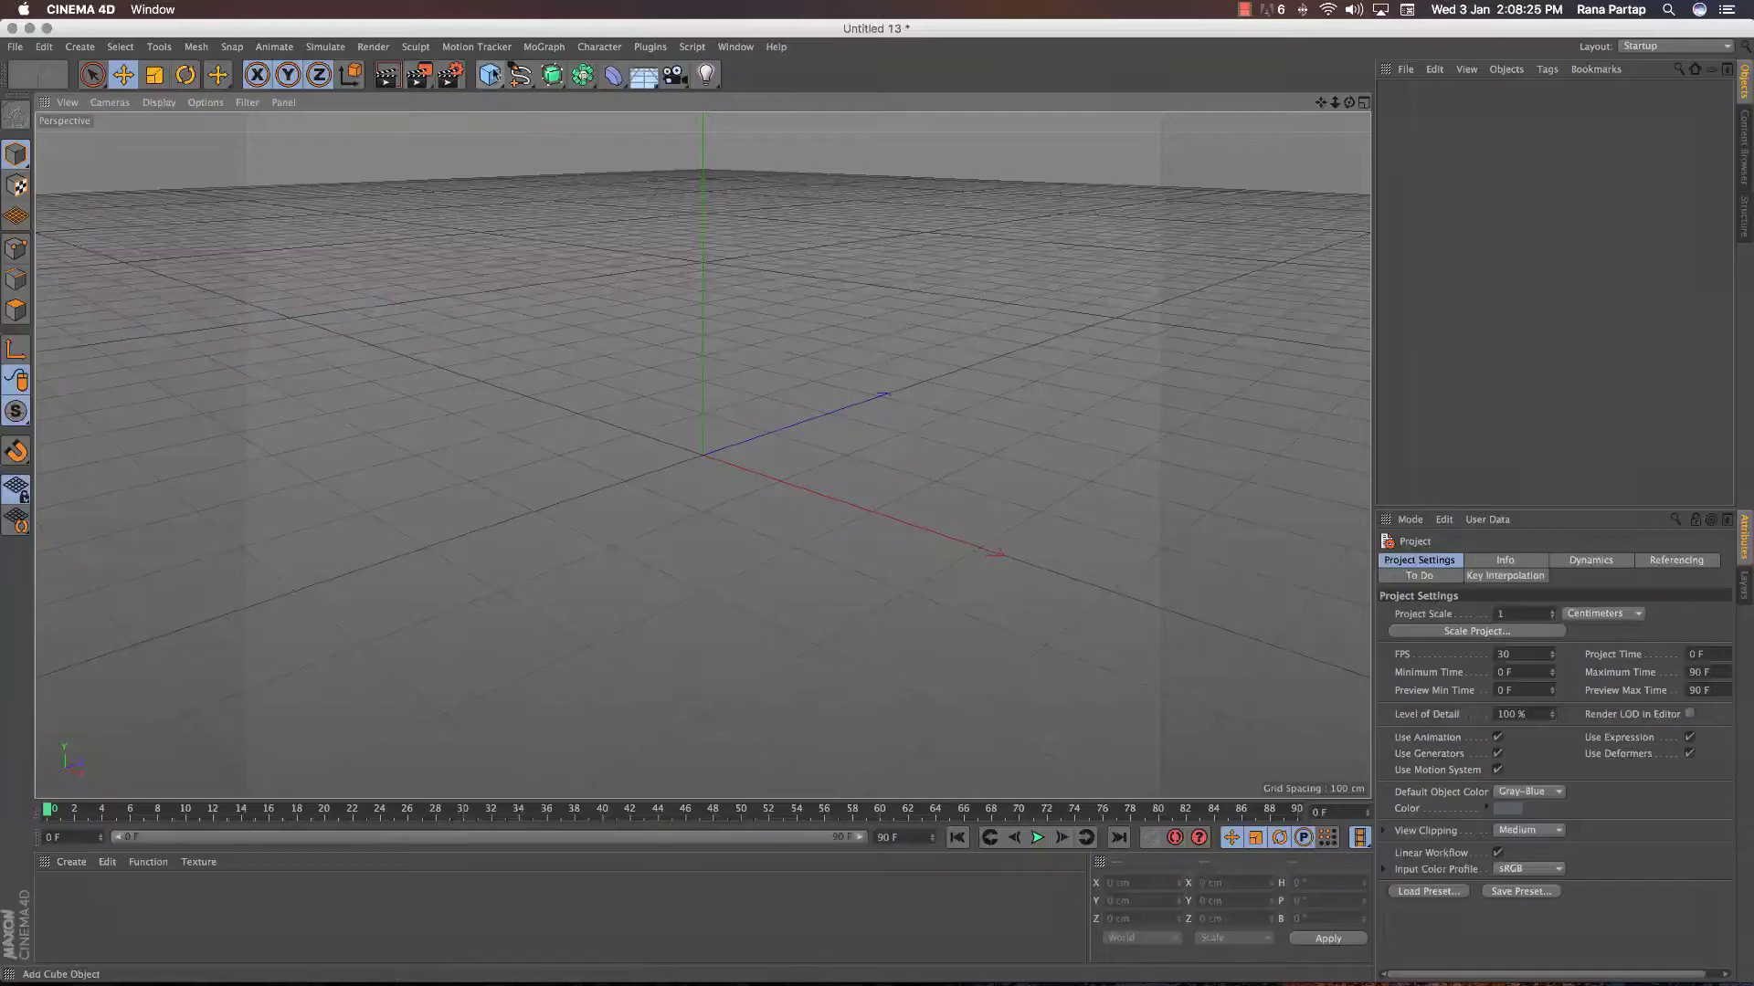
Add a cylinder oriented along +Z and lengthen it to about 693 cm.
{"action": "left_click", "coordinate": [821, 105]}
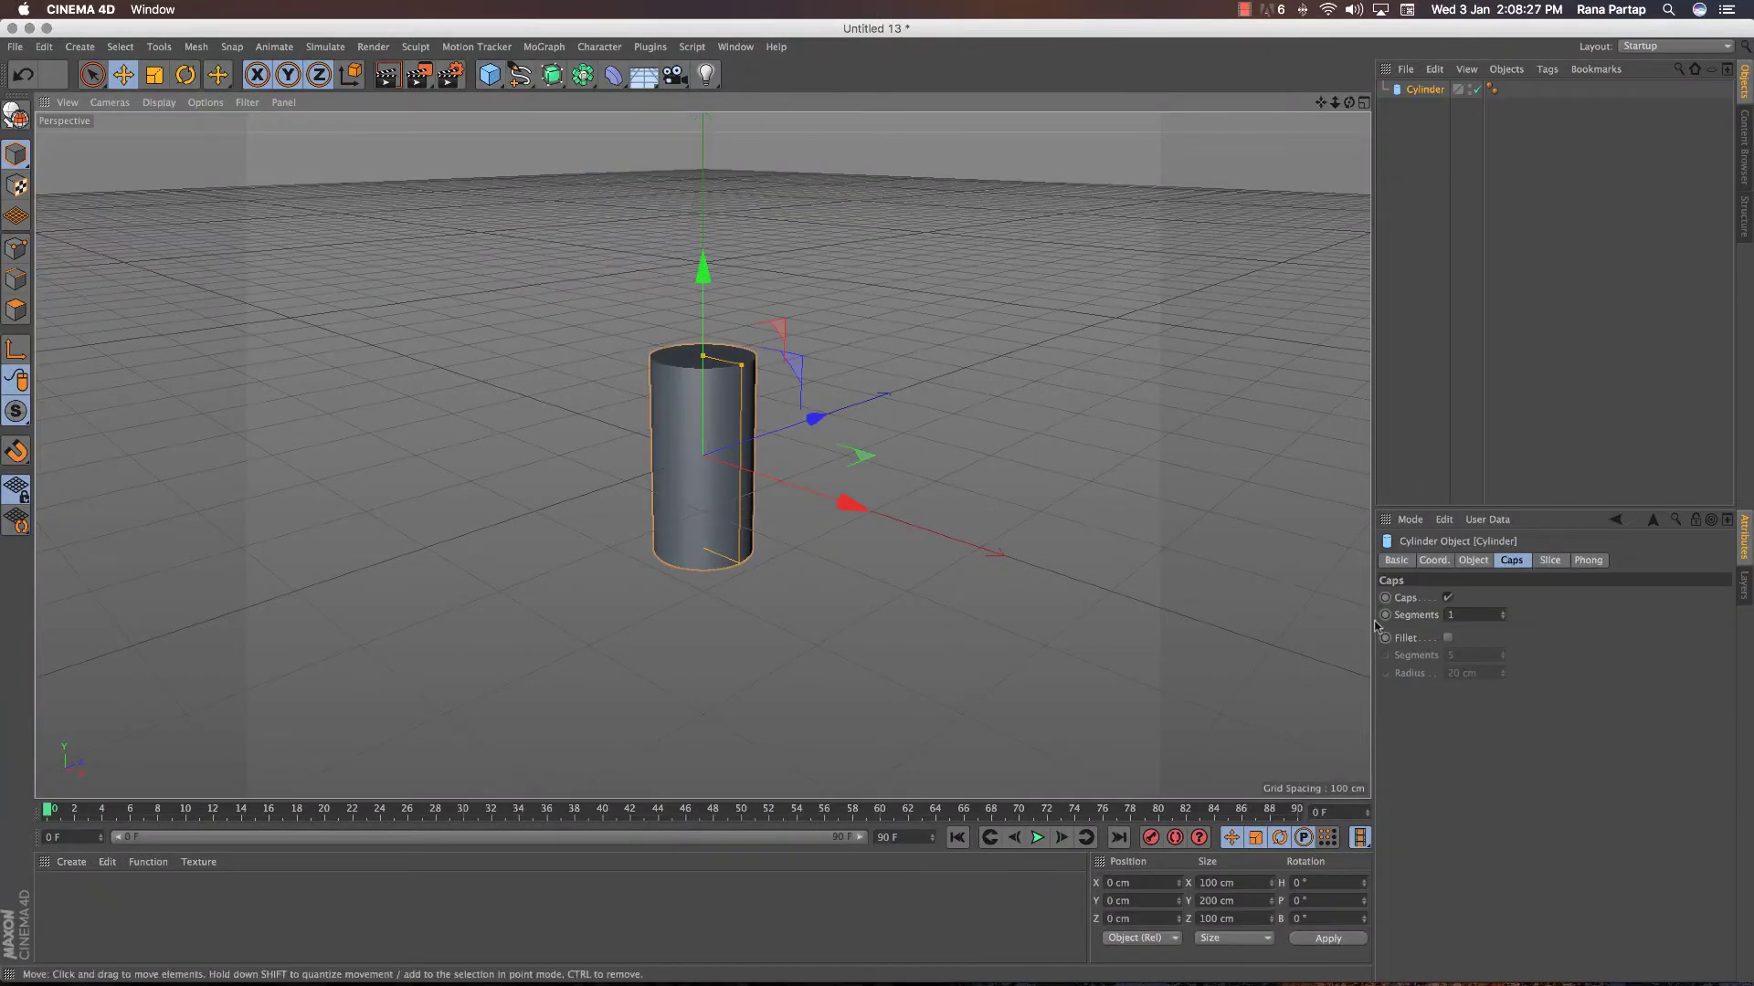
{"action": "left_click", "coordinate": [1474, 561]}
{"action": "left_click", "coordinate": [1499, 759]}
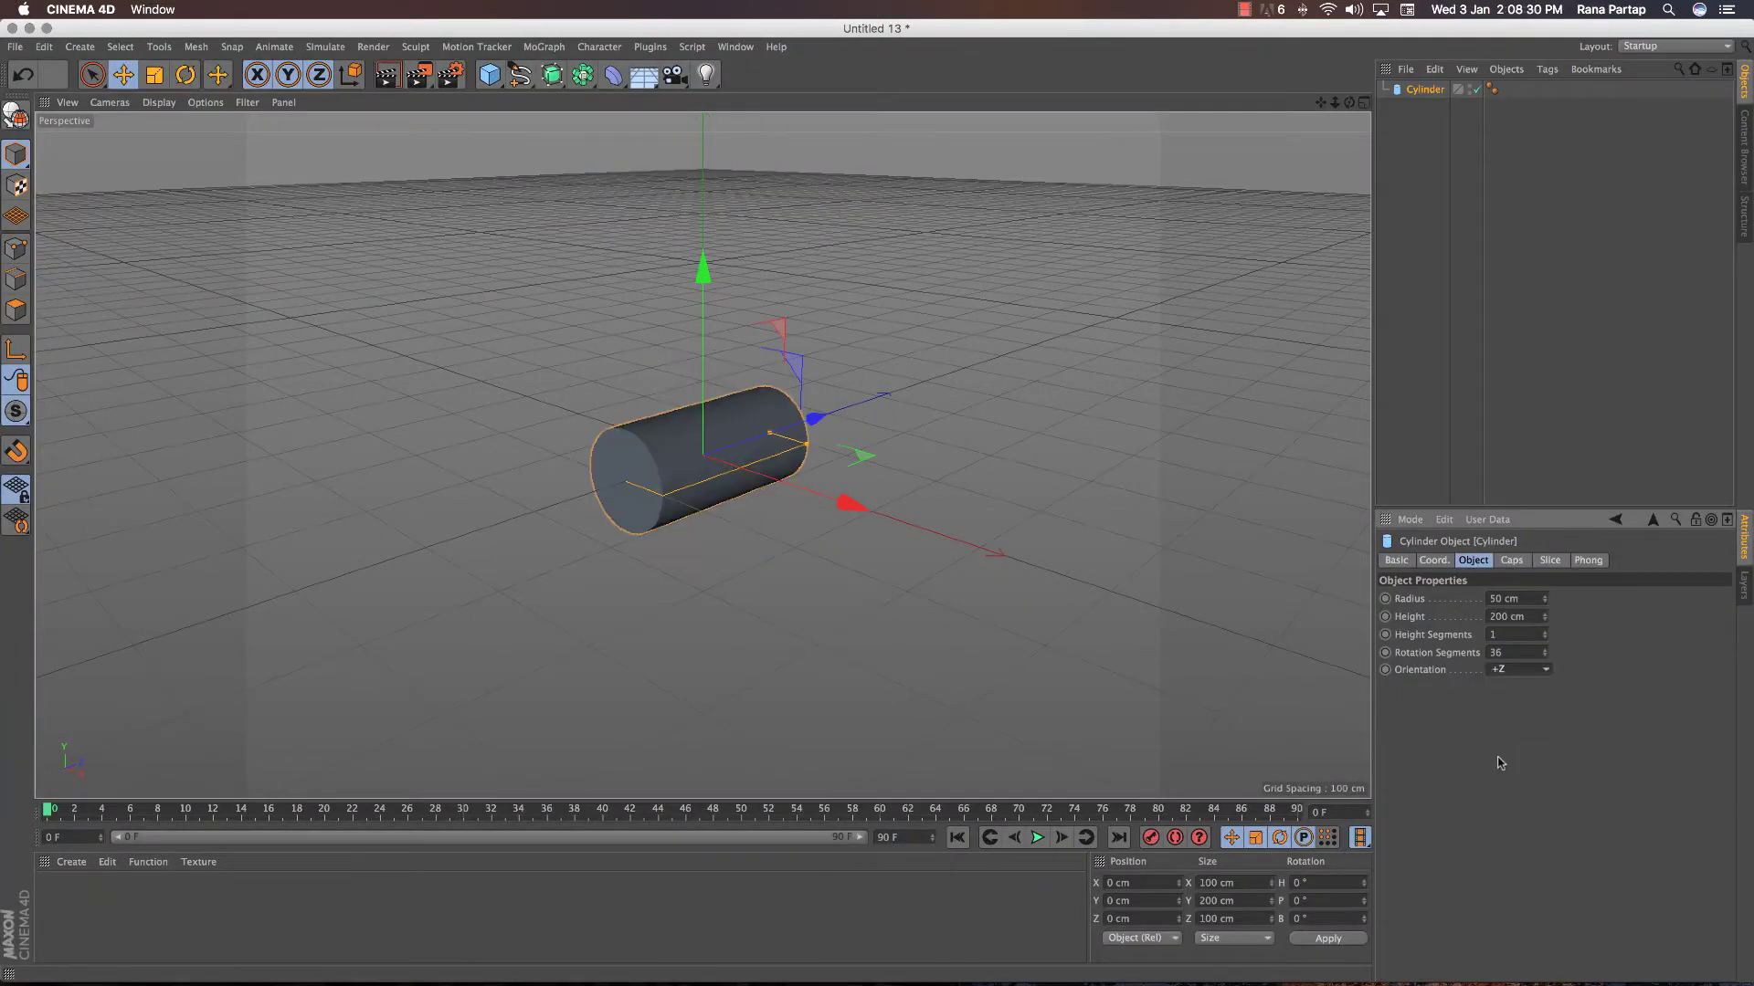
{"action": "right_click_drag", "start_coordinate": [728, 406], "coordinate": [1081, 496], "text": "alt"}
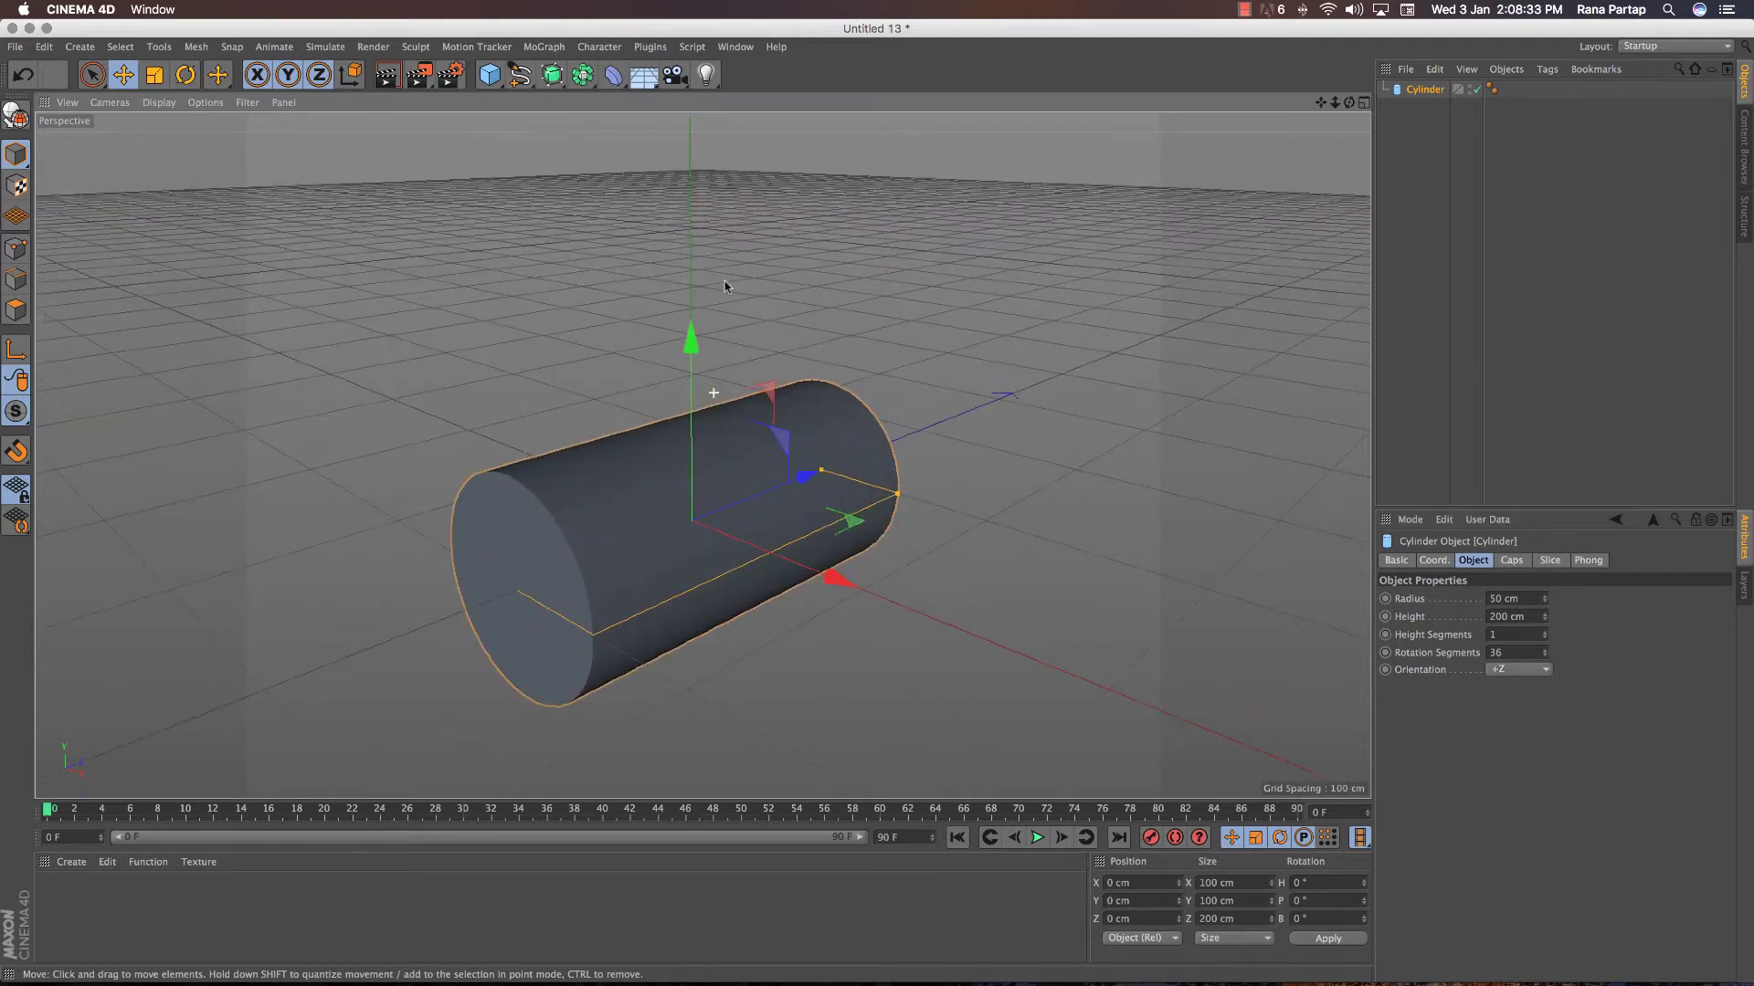
{"action": "left_click_drag", "start_coordinate": [1546, 624], "coordinate": [1513, 201]}
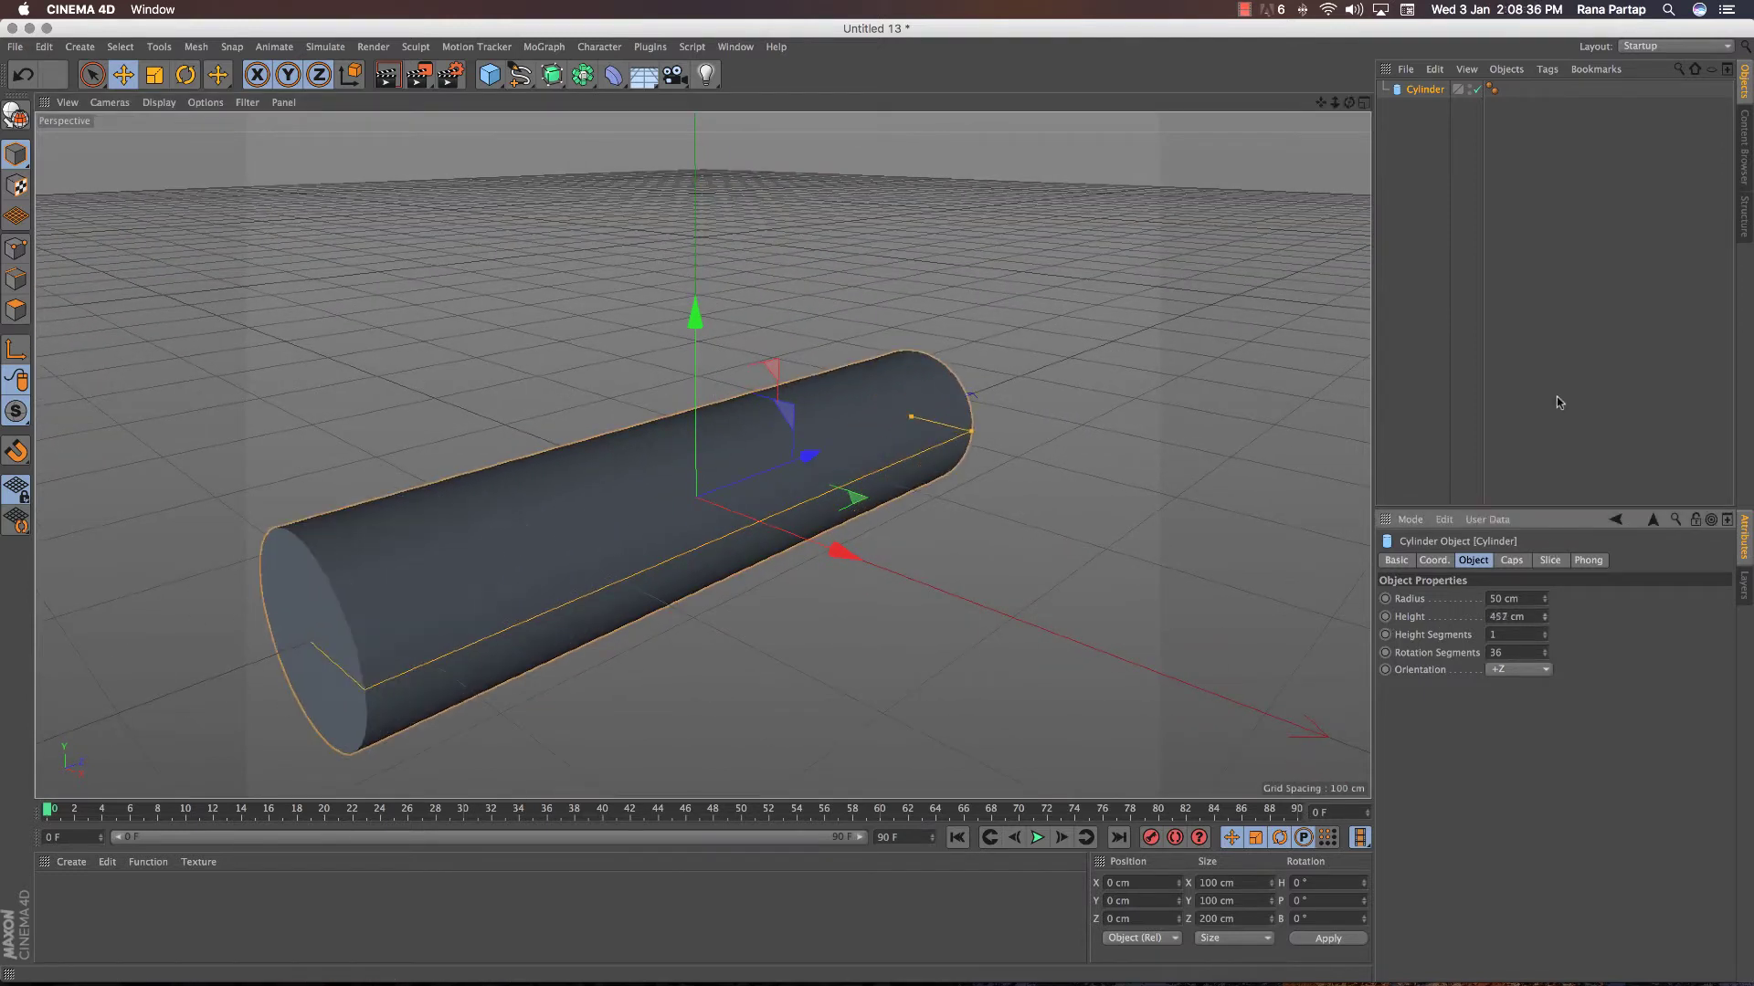
Check the cylinder's caps and thin it to a 29 cm radius.
{"action": "mouse_move", "coordinate": [721, 466]}
{"action": "left_mouse_down", "text": "alt"}
{"action": "mouse_move", "coordinate": [704, 454]}
{"action": "mouse_move", "coordinate": [897, 405]}
{"action": "left_mouse_up", "text": "alt"}
{"action": "left_click", "coordinate": [1511, 560]}
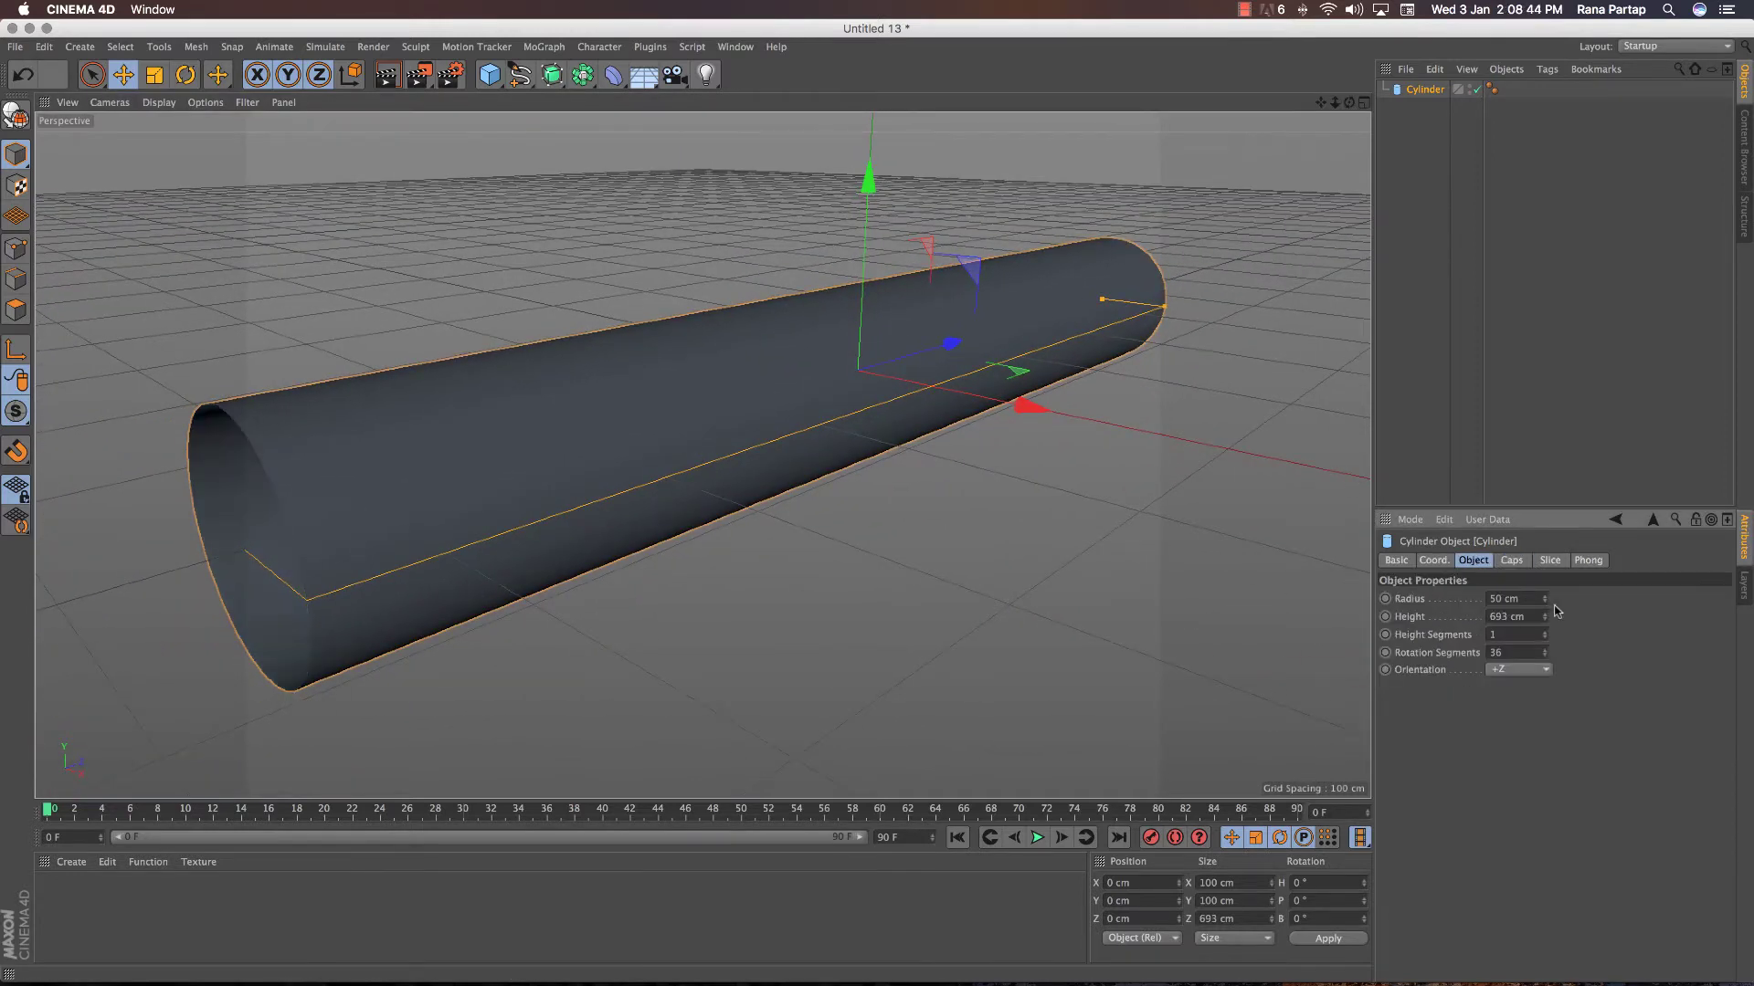
{"action": "left_click_drag", "start_coordinate": [1554, 607], "coordinate": [1543, 630]}
{"action": "mouse_move", "coordinate": [697, 441]}
{"action": "left_mouse_down", "text": "alt"}
{"action": "mouse_move", "coordinate": [673, 431]}
{"action": "mouse_move", "coordinate": [771, 383]}
{"action": "mouse_move", "coordinate": [611, 435]}
{"action": "left_mouse_up", "text": "alt"}
{"action": "left_click", "coordinate": [650, 47]}
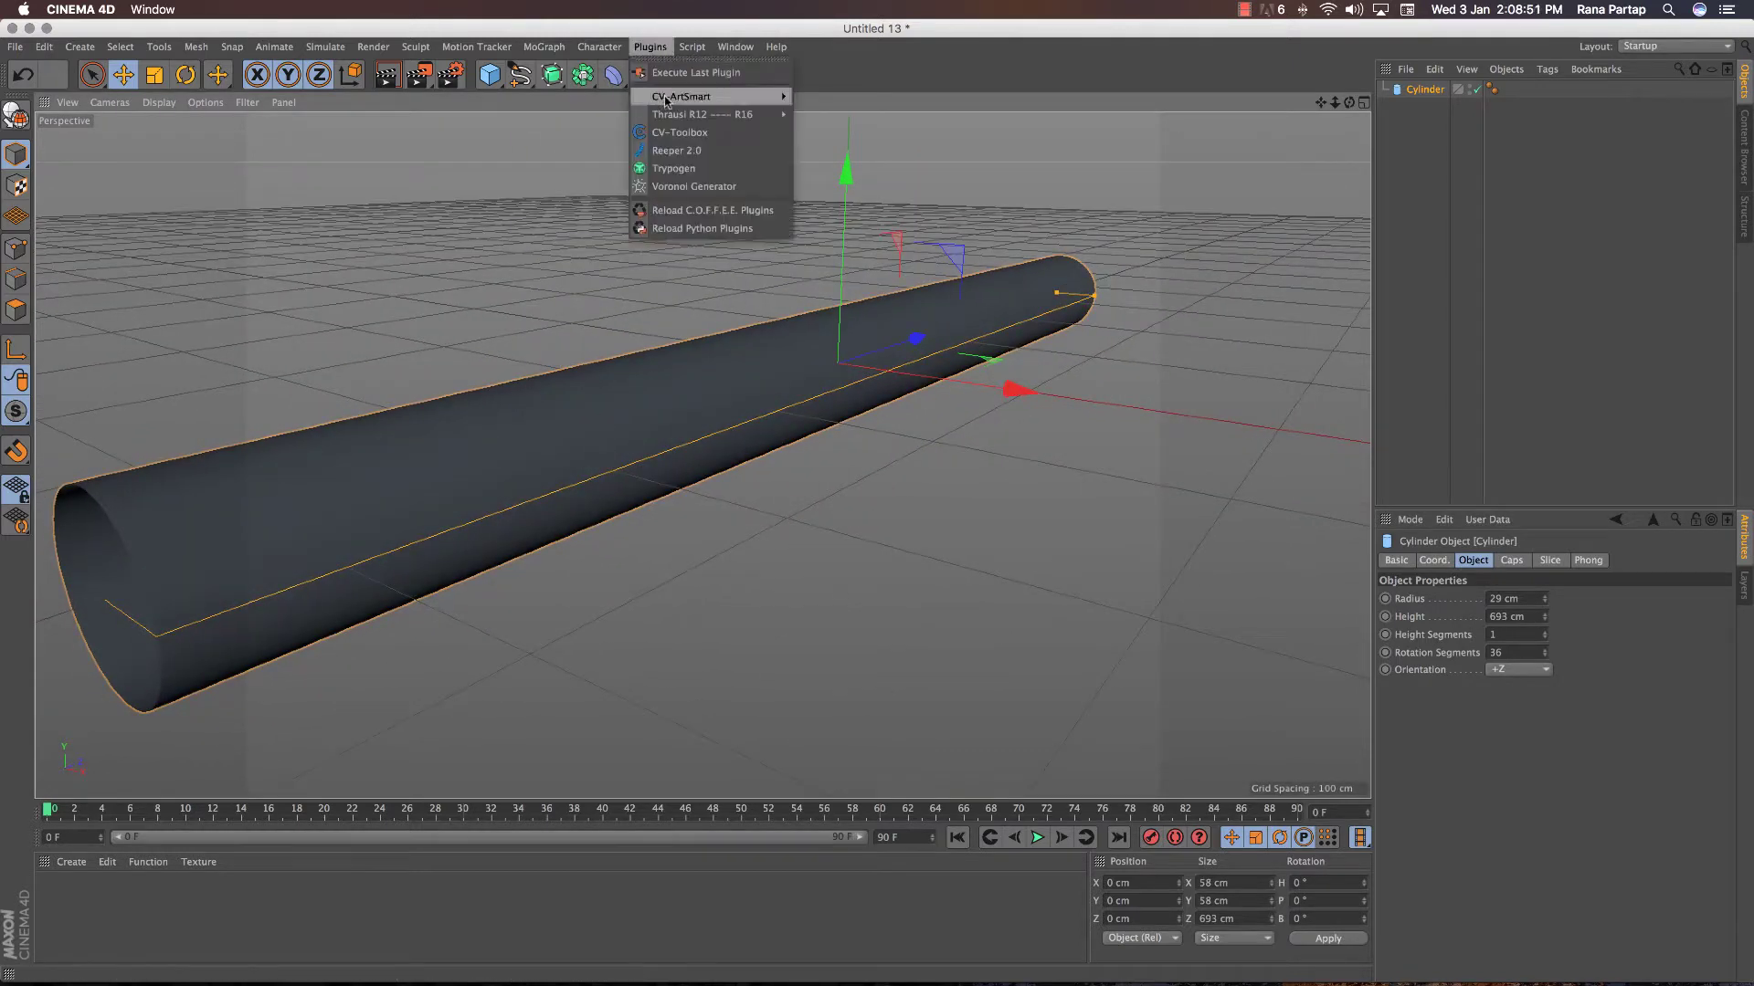
Apply Trypogen to the cylinder and orbit close along the perforated tube.
{"action": "left_click", "coordinate": [681, 170]}
{"action": "mouse_move", "coordinate": [595, 445]}
{"action": "left_mouse_down", "text": "alt"}
{"action": "mouse_move", "coordinate": [641, 419]}
{"action": "mouse_move", "coordinate": [538, 429]}
{"action": "mouse_move", "coordinate": [728, 387]}
{"action": "left_mouse_up", "text": "alt"}
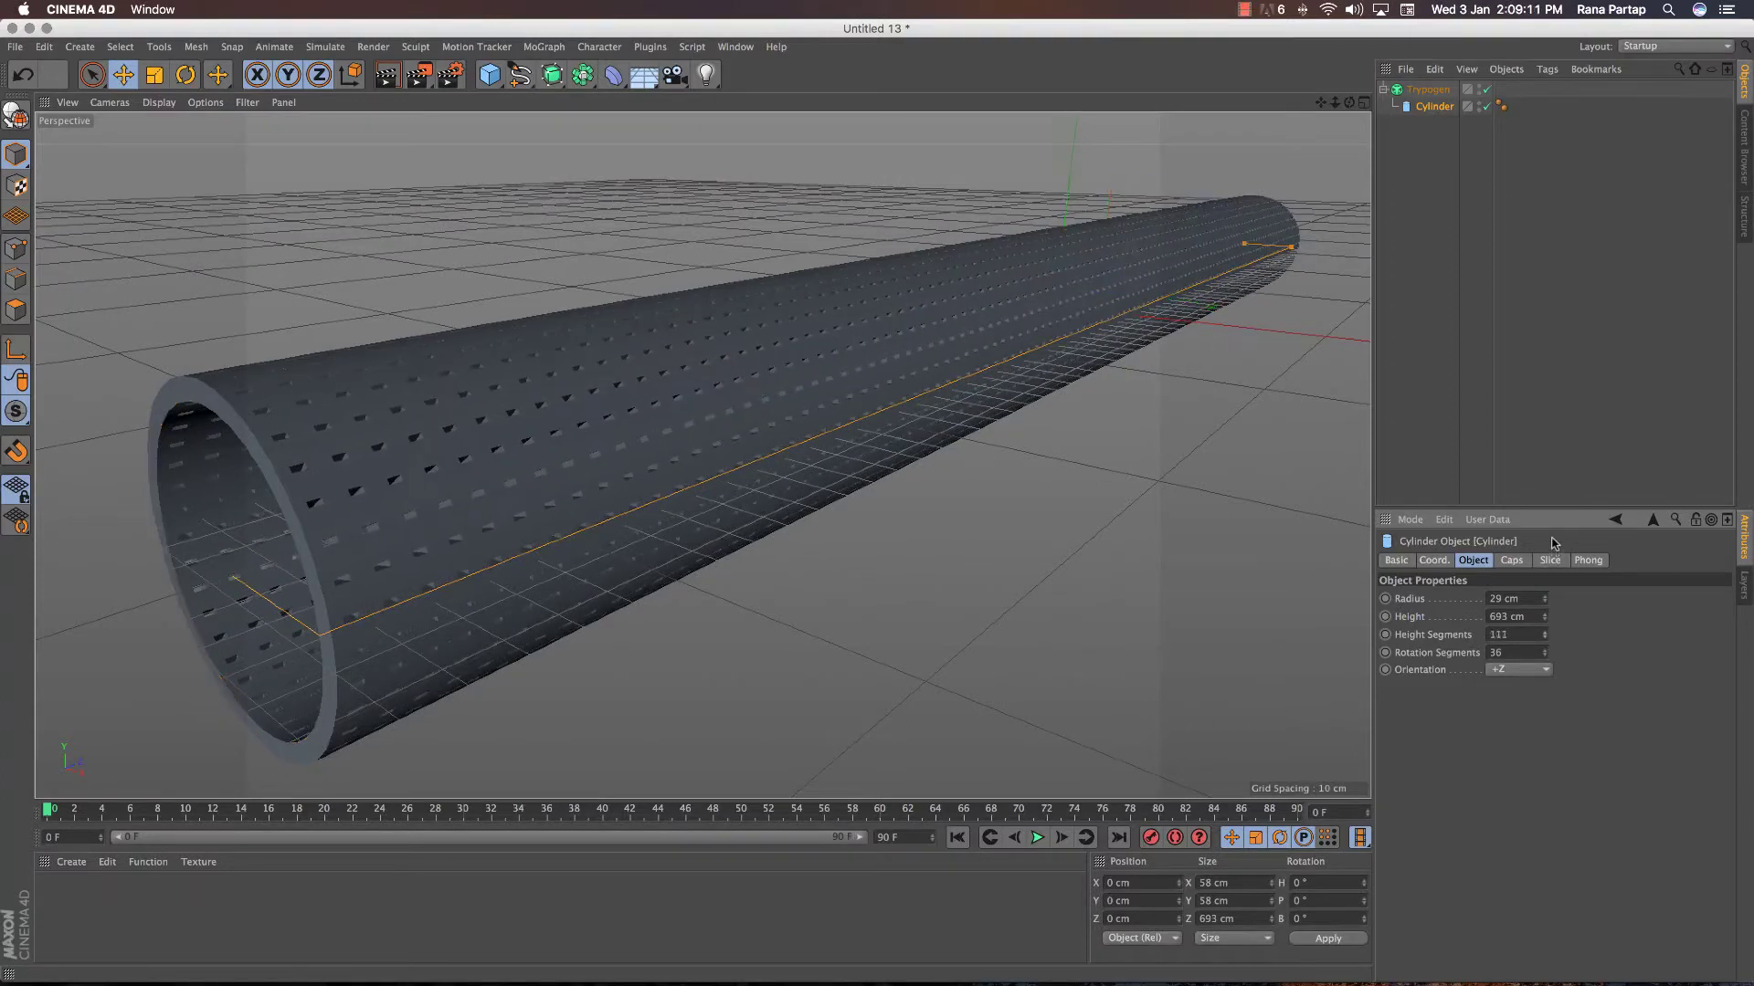
{"action": "mouse_move", "coordinate": [747, 488]}
{"action": "left_mouse_down", "text": "alt"}
{"action": "mouse_move", "coordinate": [704, 356]}
{"action": "mouse_move", "coordinate": [624, 430]}
{"action": "mouse_move", "coordinate": [1241, 166]}
{"action": "left_mouse_up", "text": "alt"}
Lower the Trypogen thickness to 0.4 cm, turning the tube into a fine lattice.
{"action": "left_click", "coordinate": [1403, 92]}
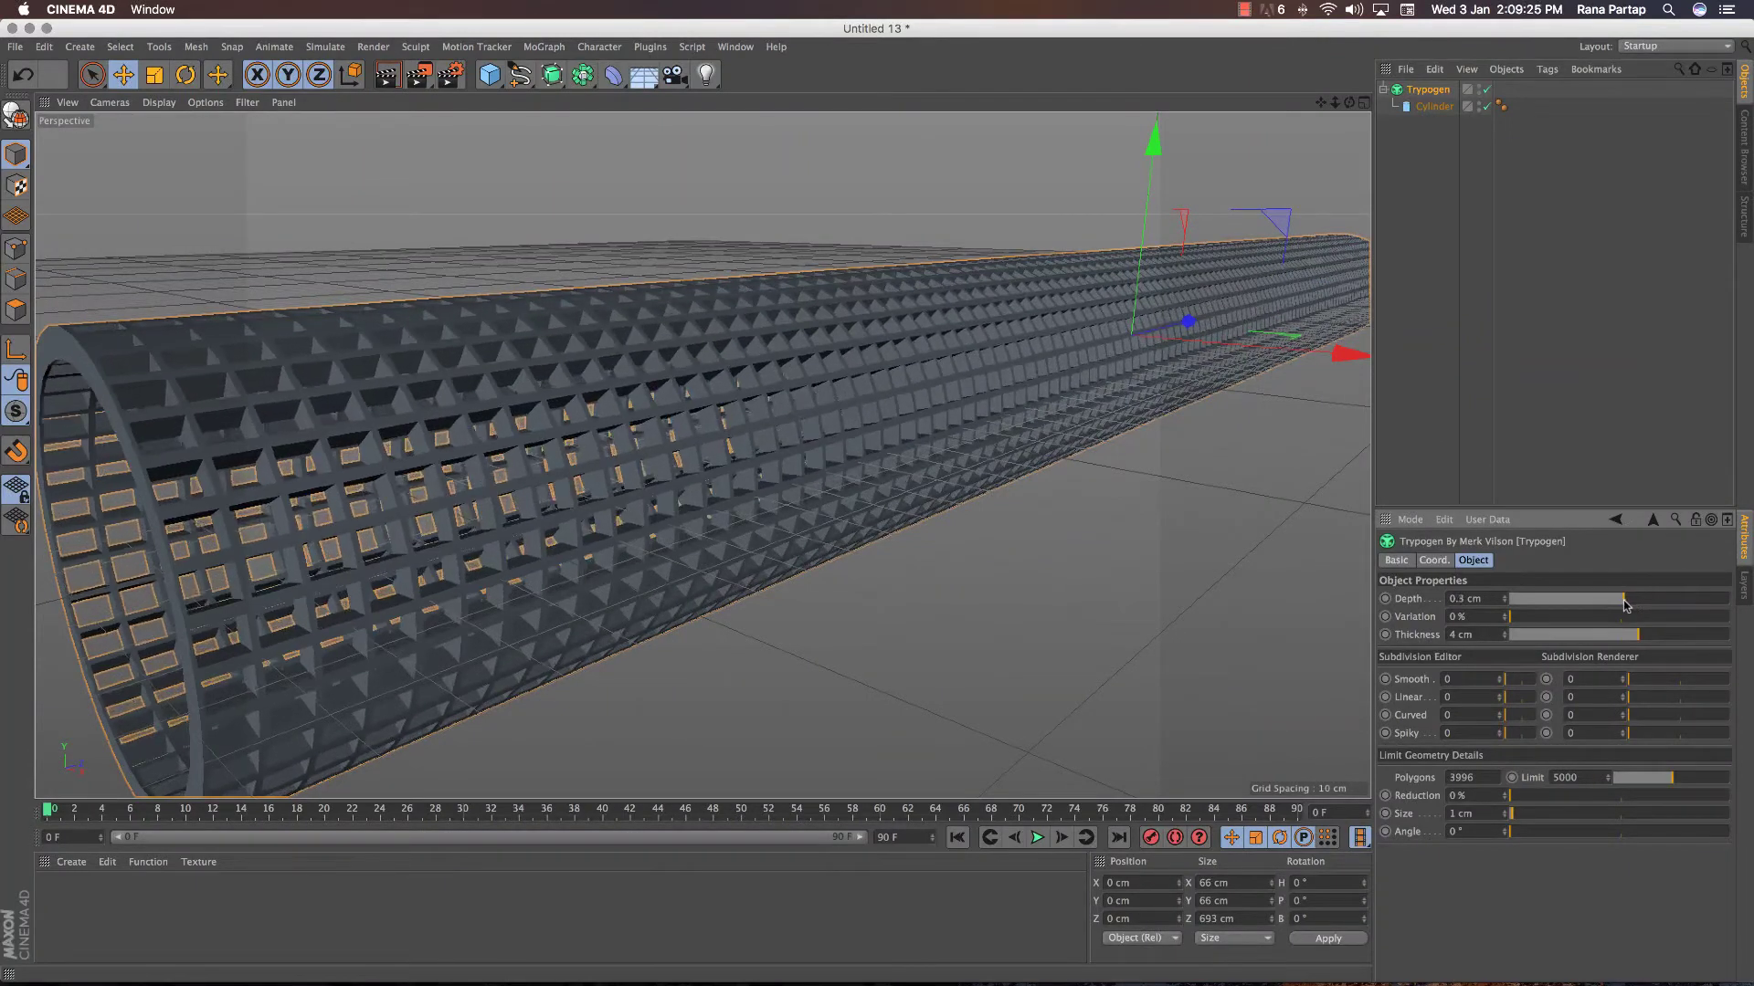
{"action": "scroll", "coordinate": [594, 456], "scroll_direction": "up", "scroll_amount": 5}
{"action": "mouse_move", "coordinate": [593, 456]}
{"action": "left_mouse_down", "text": "alt"}
{"action": "mouse_move", "coordinate": [547, 500]}
{"action": "mouse_move", "coordinate": [1309, 641]}
{"action": "left_mouse_up", "text": "alt"}
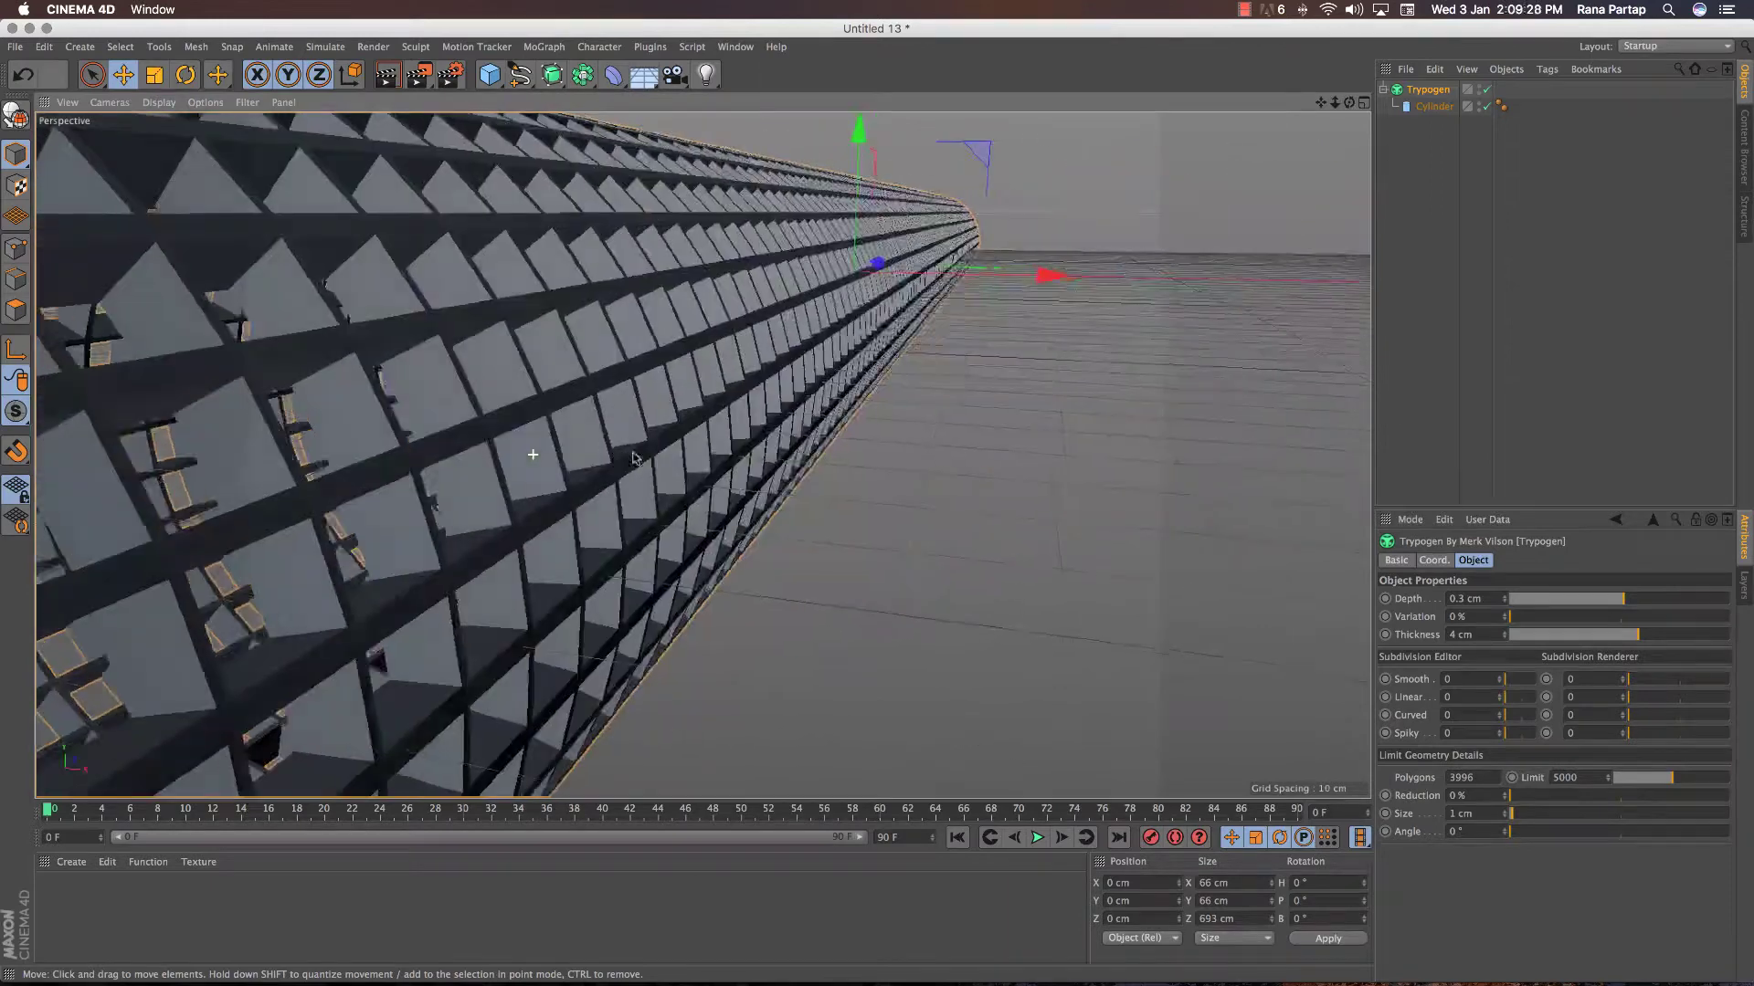
{"action": "left_click_drag", "start_coordinate": [1634, 645], "coordinate": [1624, 641]}
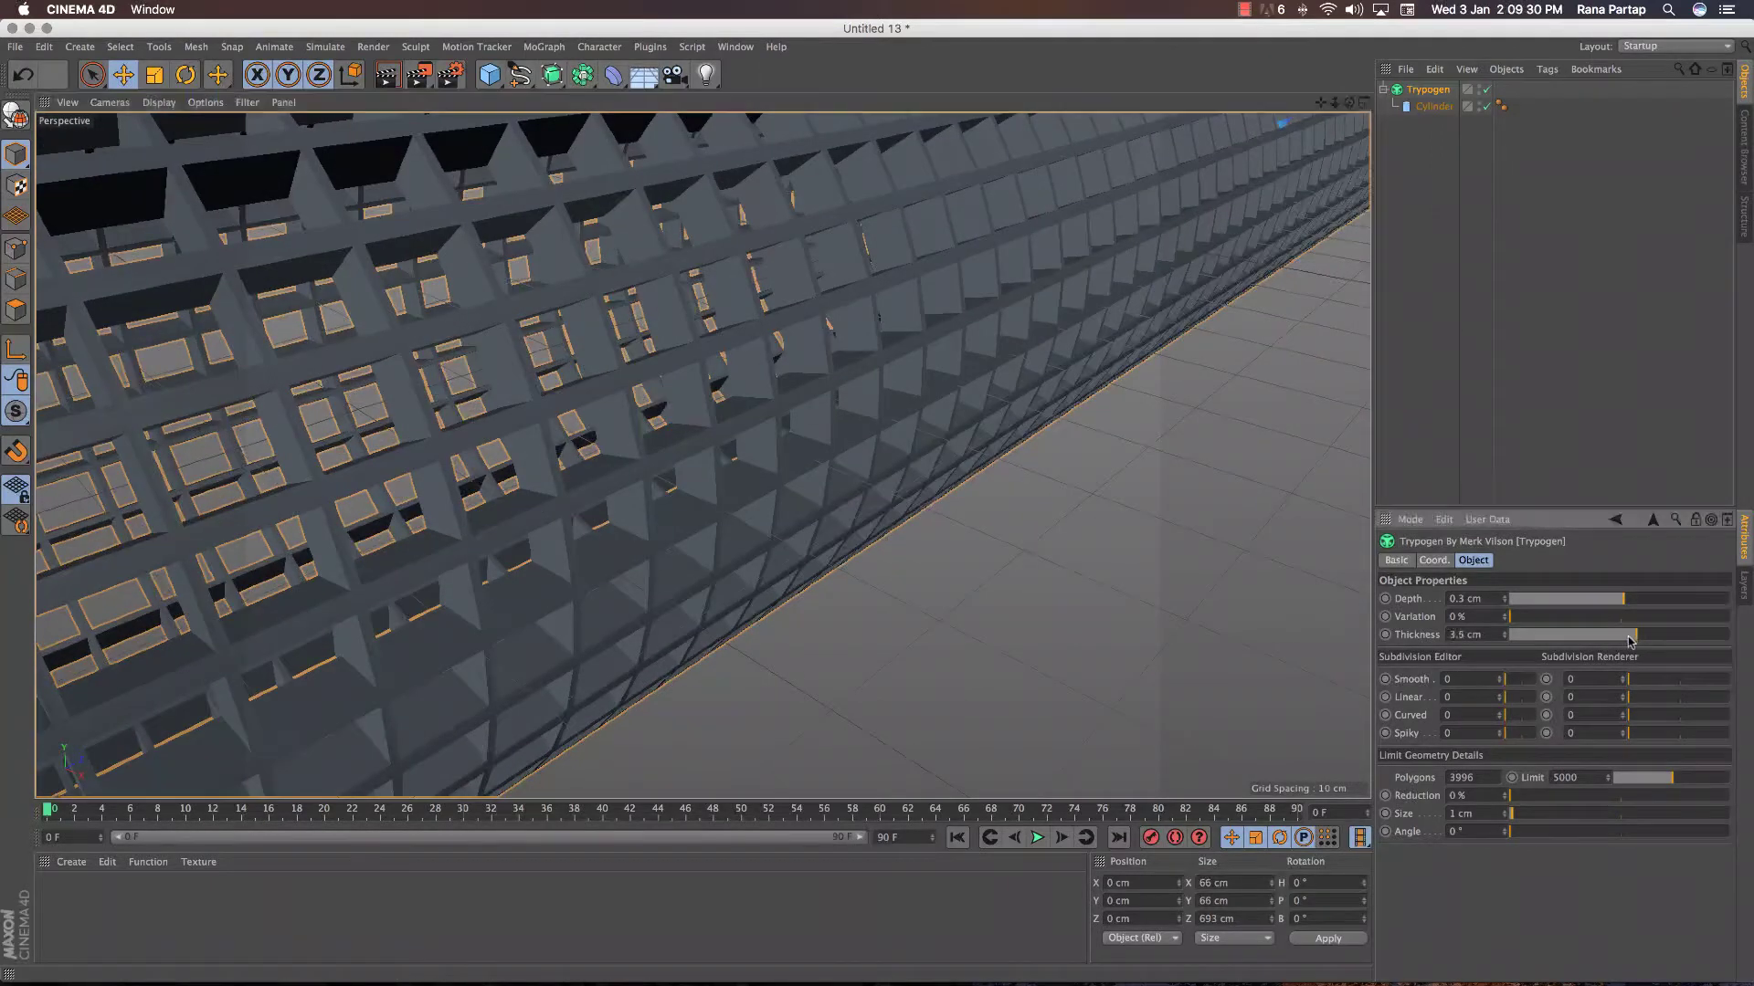
{"action": "mouse_move", "coordinate": [614, 420]}
{"action": "left_mouse_down", "text": "alt"}
{"action": "mouse_move", "coordinate": [834, 331]}
{"action": "mouse_move", "coordinate": [652, 456]}
{"action": "mouse_move", "coordinate": [838, 348]}
{"action": "mouse_move", "coordinate": [816, 392]}
{"action": "left_mouse_up", "text": "alt"}
Nest Trypogen in a disabled Subdivision Surface, test-render, and set depth -4.6 cm, thickness -1.7 cm.
{"action": "left_click", "coordinate": [552, 75], "text": "alt"}
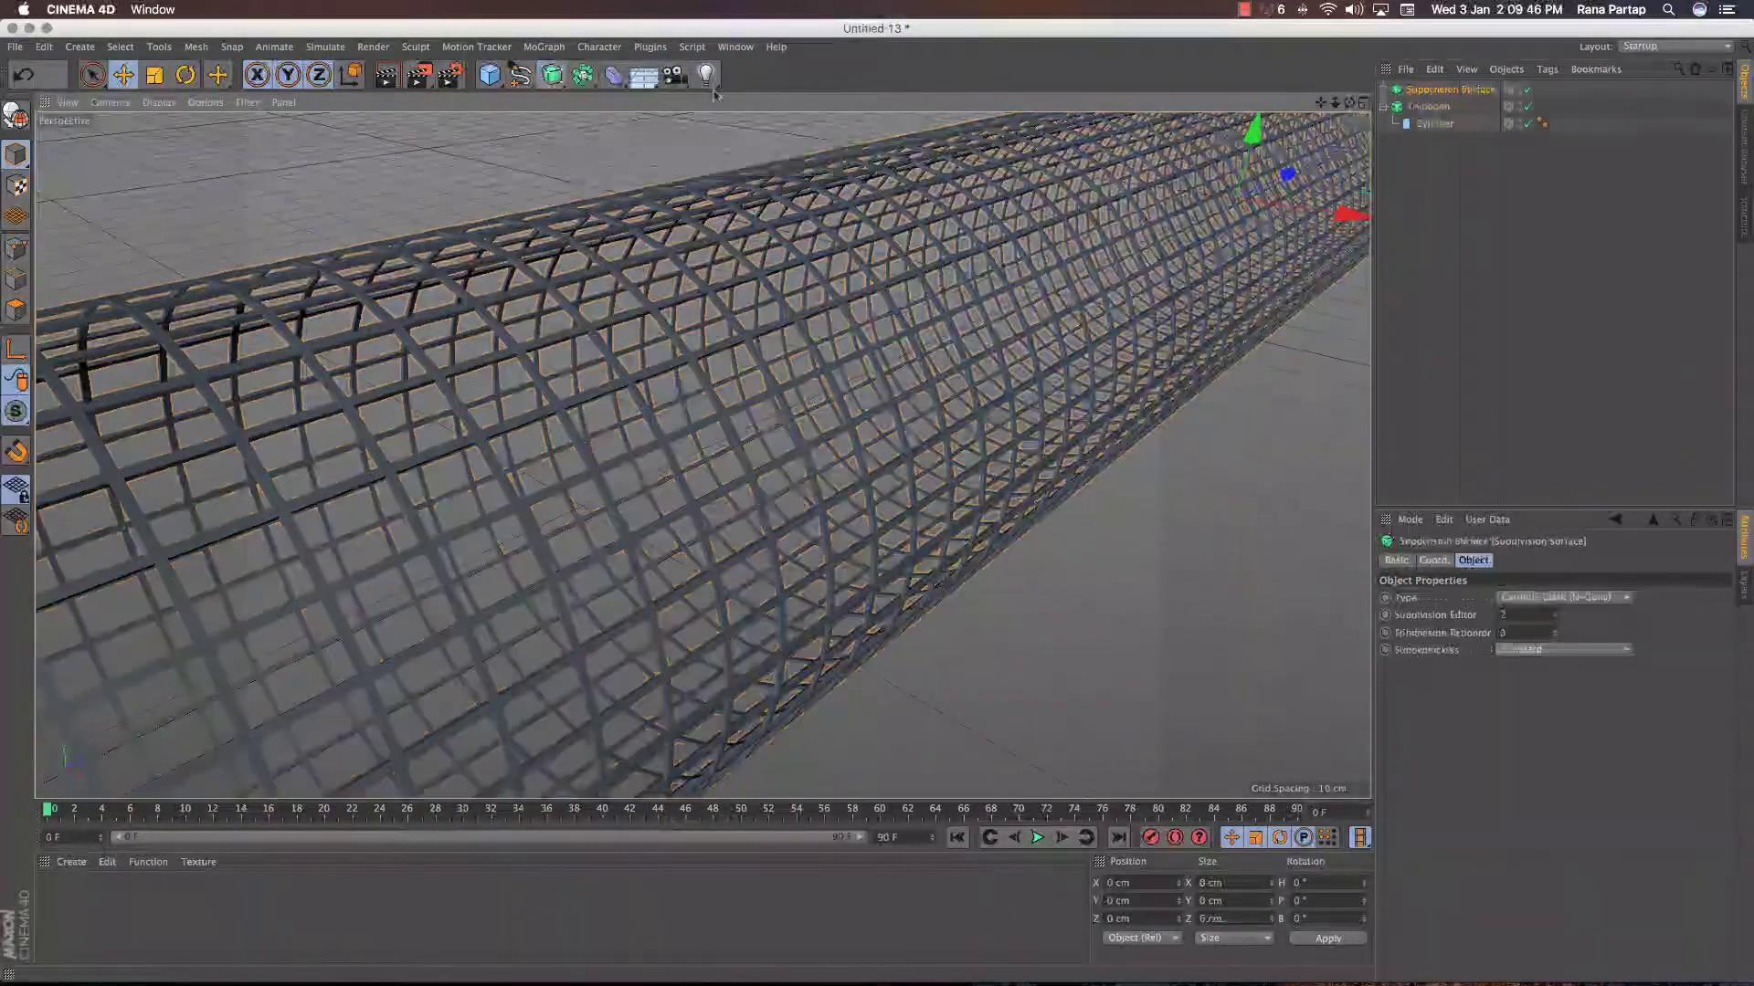
{"action": "left_click", "coordinate": [1425, 106]}
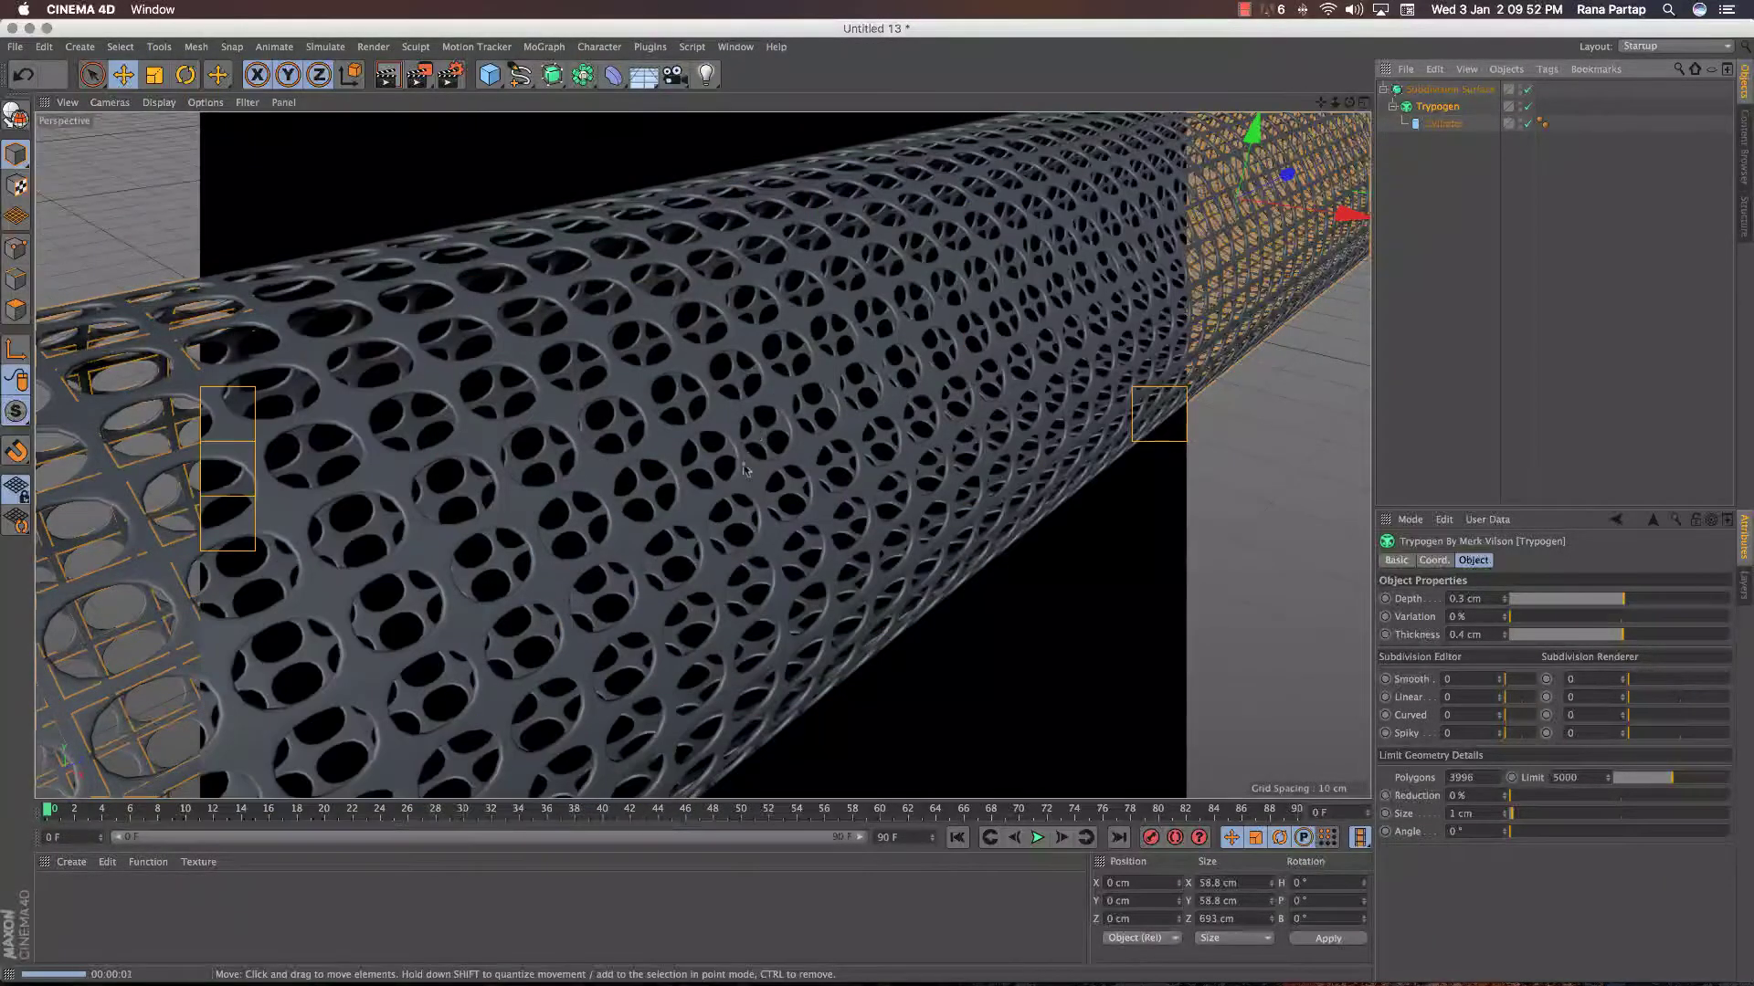
{"action": "left_click", "coordinate": [1528, 89]}
{"action": "key", "text": "ctrl+r"}
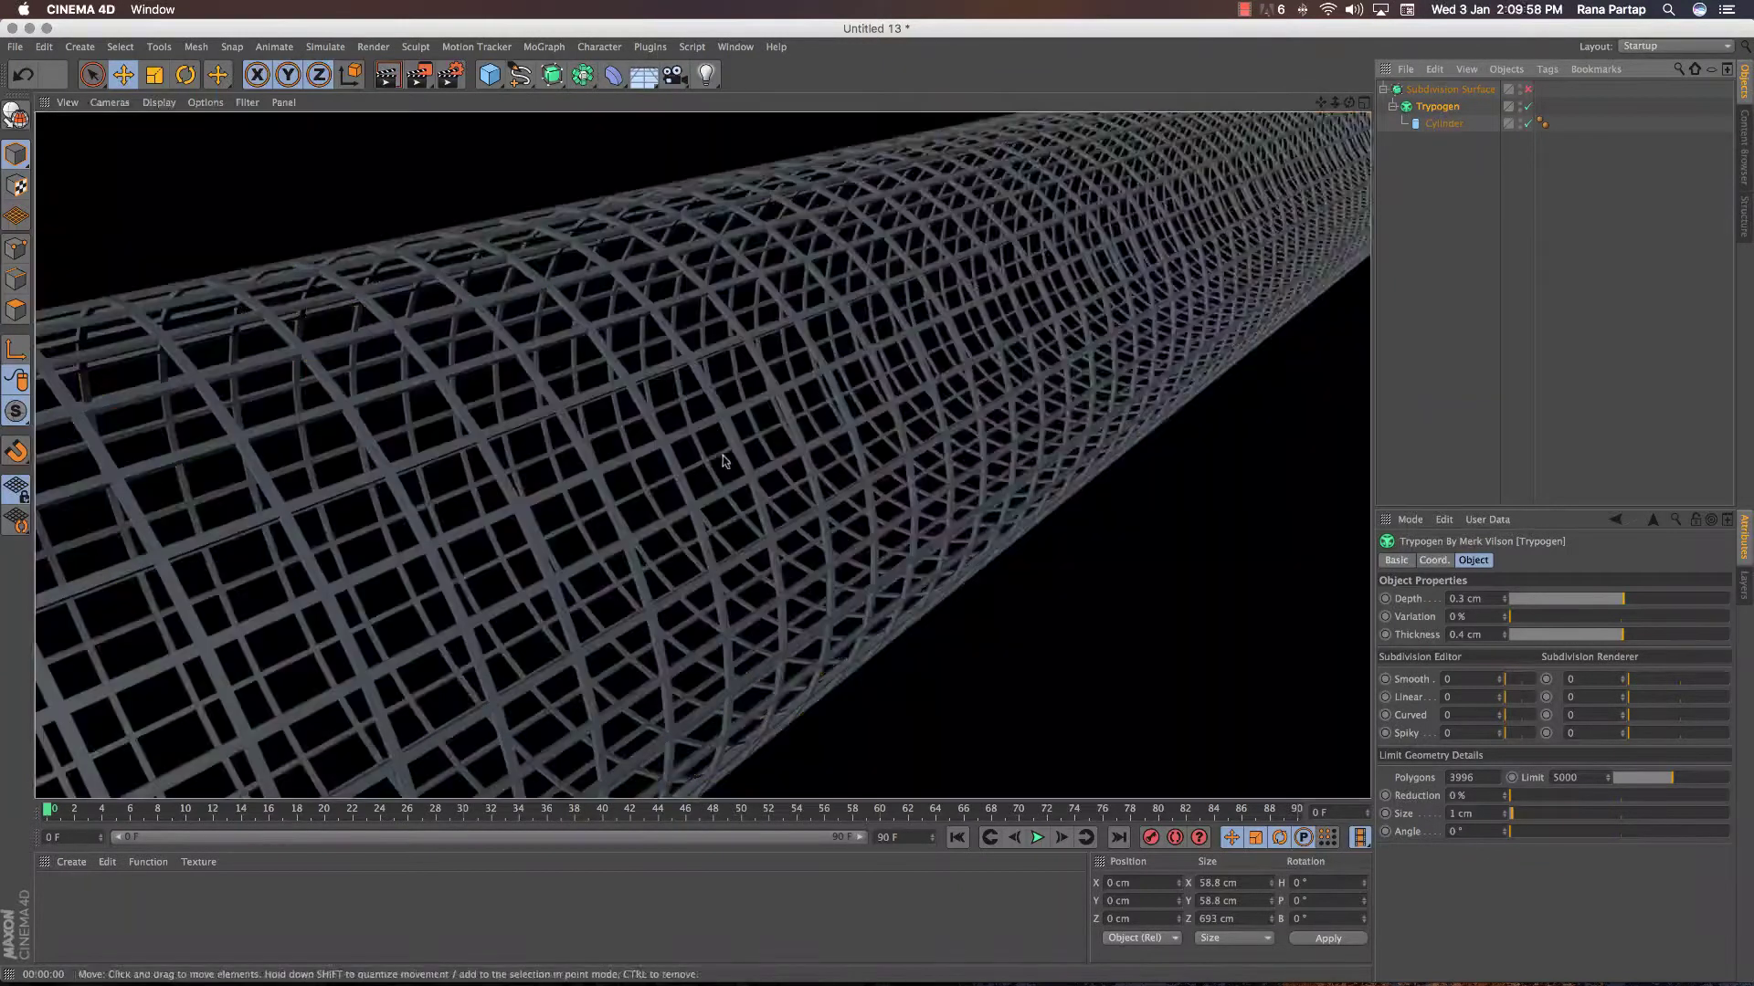
{"action": "left_click", "coordinate": [1413, 108]}
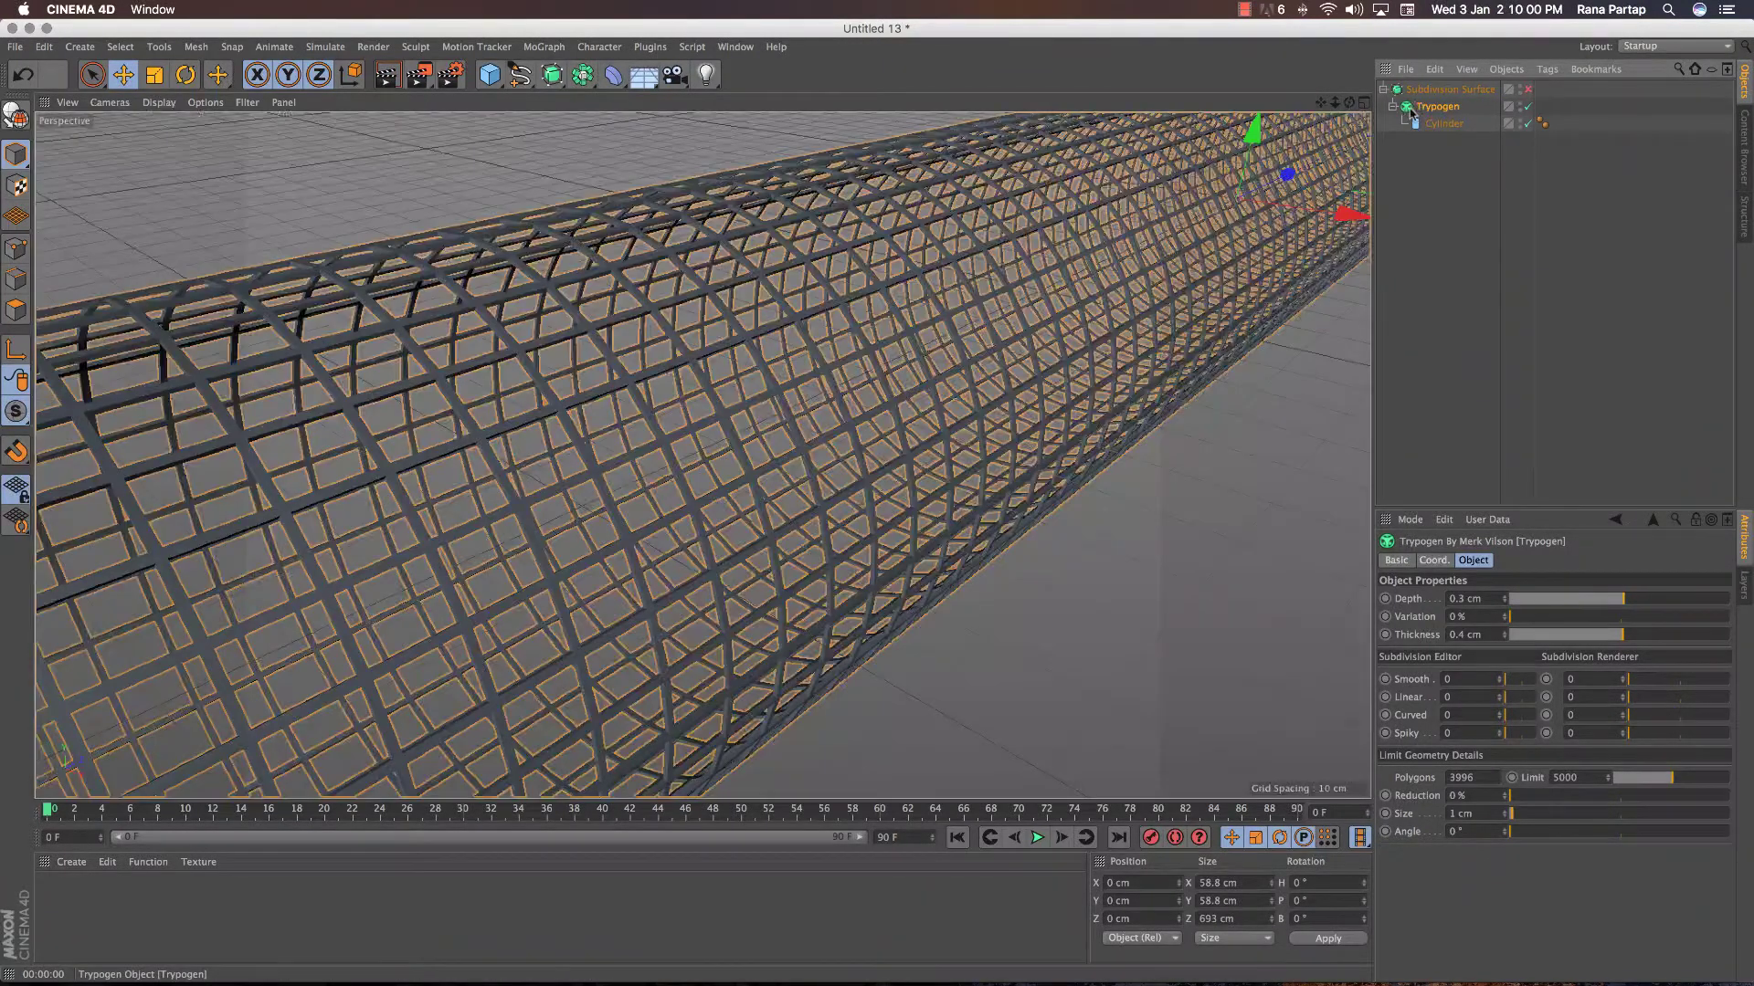
{"action": "mouse_move", "coordinate": [1521, 602]}
{"action": "left_mouse_down"}
{"action": "mouse_move", "coordinate": [1568, 603]}
{"action": "mouse_move", "coordinate": [1589, 640]}
{"action": "mouse_move", "coordinate": [1617, 642]}
{"action": "mouse_move", "coordinate": [1514, 715]}
{"action": "mouse_move", "coordinate": [1546, 649]}
{"action": "mouse_move", "coordinate": [1542, 676]}
{"action": "left_mouse_up"}
Reduce the cylinder to 46 height and 37 rotation segments, forming stacked rings.
{"action": "left_click", "coordinate": [1467, 128]}
{"action": "scroll", "coordinate": [735, 505], "scroll_direction": "down", "scroll_amount": 5}
{"action": "scroll", "coordinate": [735, 505], "scroll_direction": "down", "scroll_amount": 5}
{"action": "left_click_drag", "start_coordinate": [736, 505], "coordinate": [739, 502], "text": "alt"}
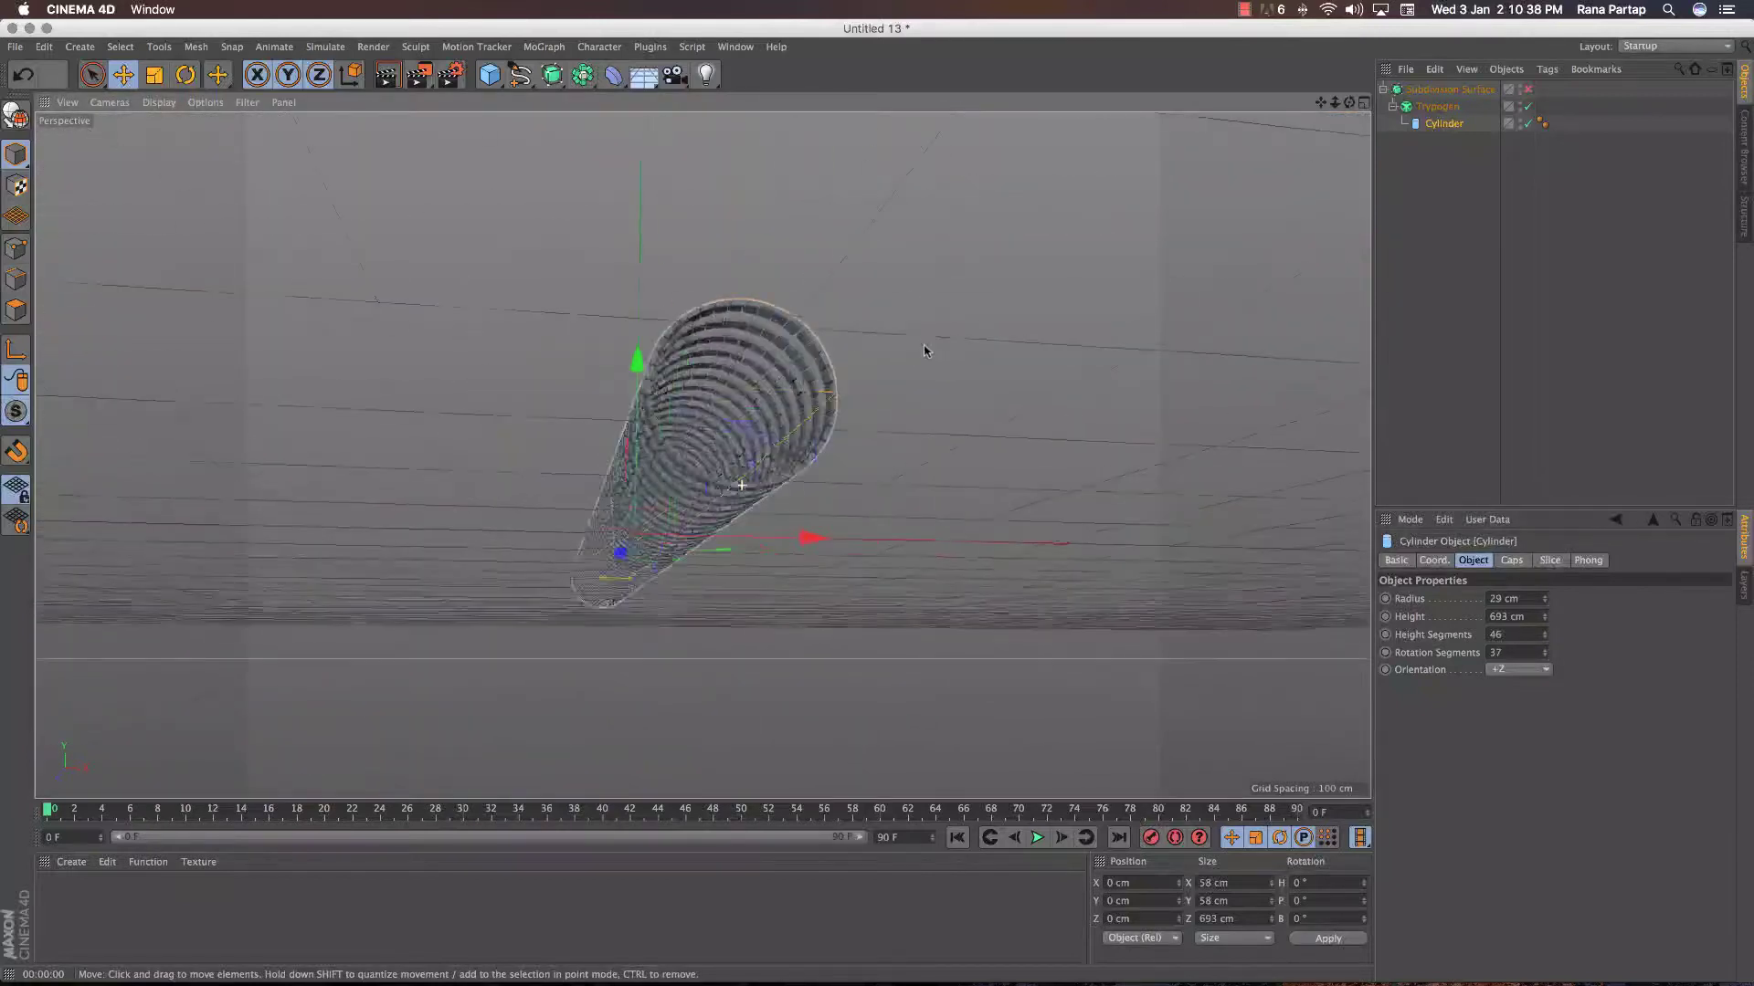
{"action": "left_click", "coordinate": [1442, 111]}
Group Trypogen and cylinder under a Null and add a Bend deformer scaled to 130.5 cm, rotated P 90°.
{"action": "right_click", "coordinate": [1448, 110]}
{"action": "mouse_move", "coordinate": [1505, 259]}
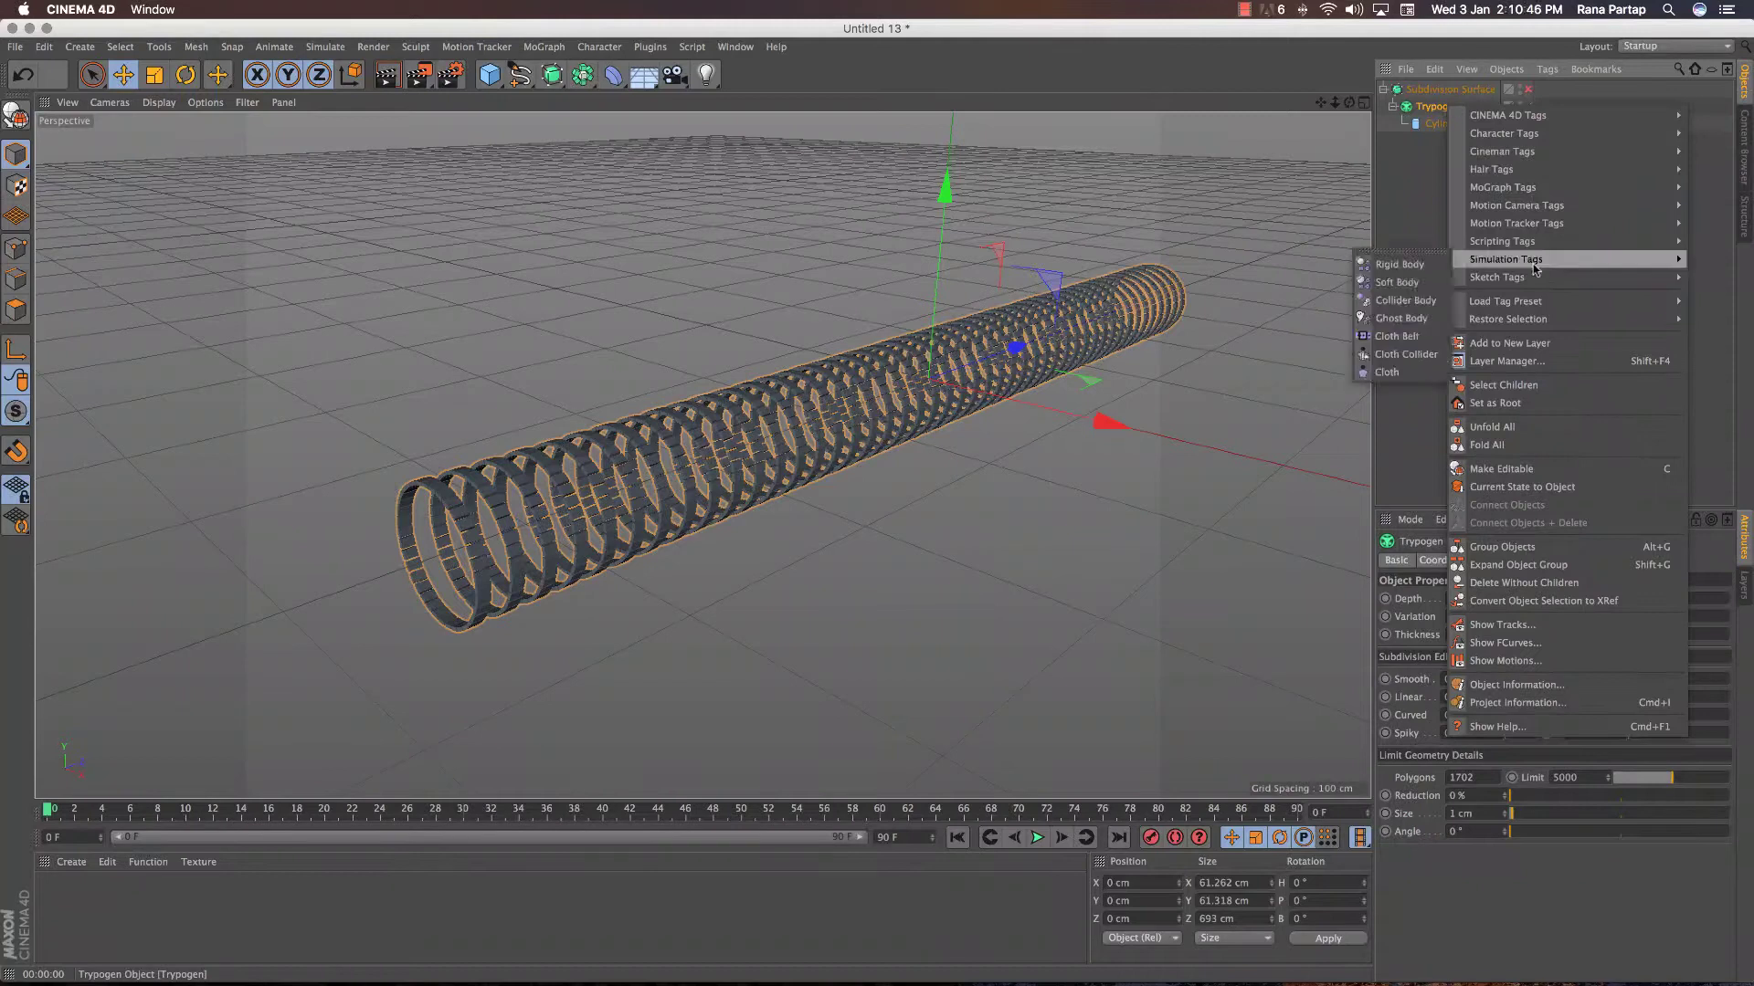
{"action": "left_click", "coordinate": [1502, 546]}
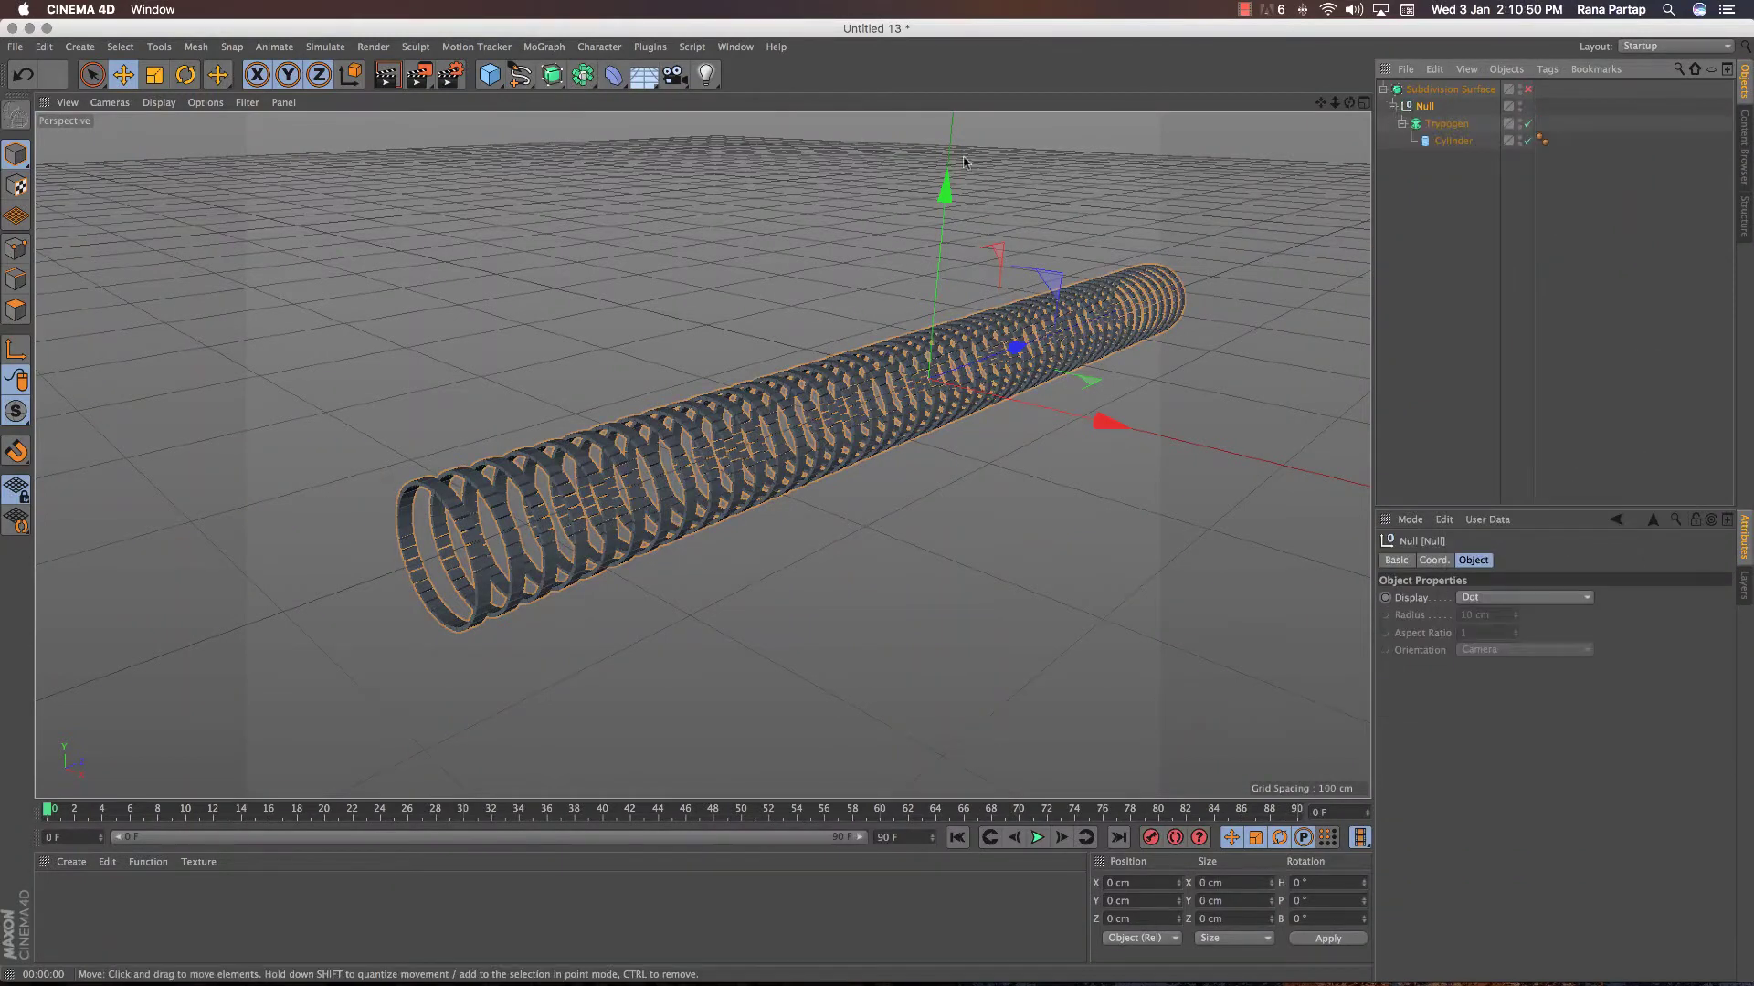
{"action": "left_click", "coordinate": [614, 75]}
{"action": "left_click", "coordinate": [659, 146]}
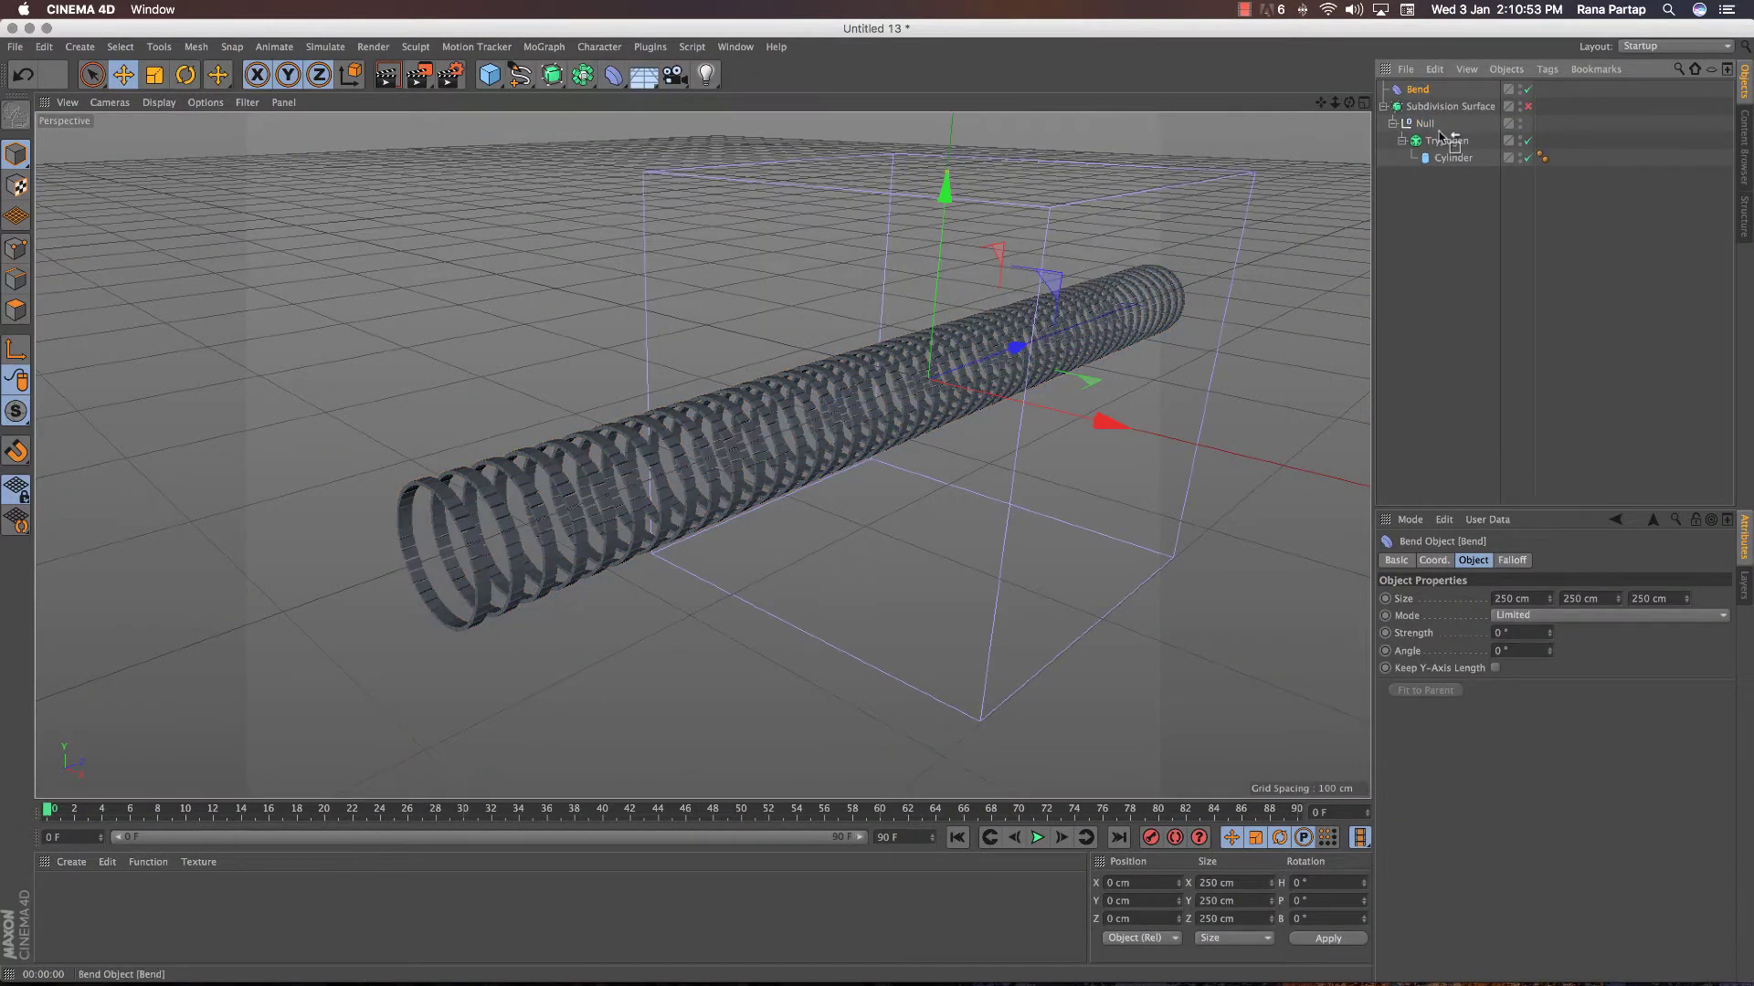
{"action": "key", "text": "t"}
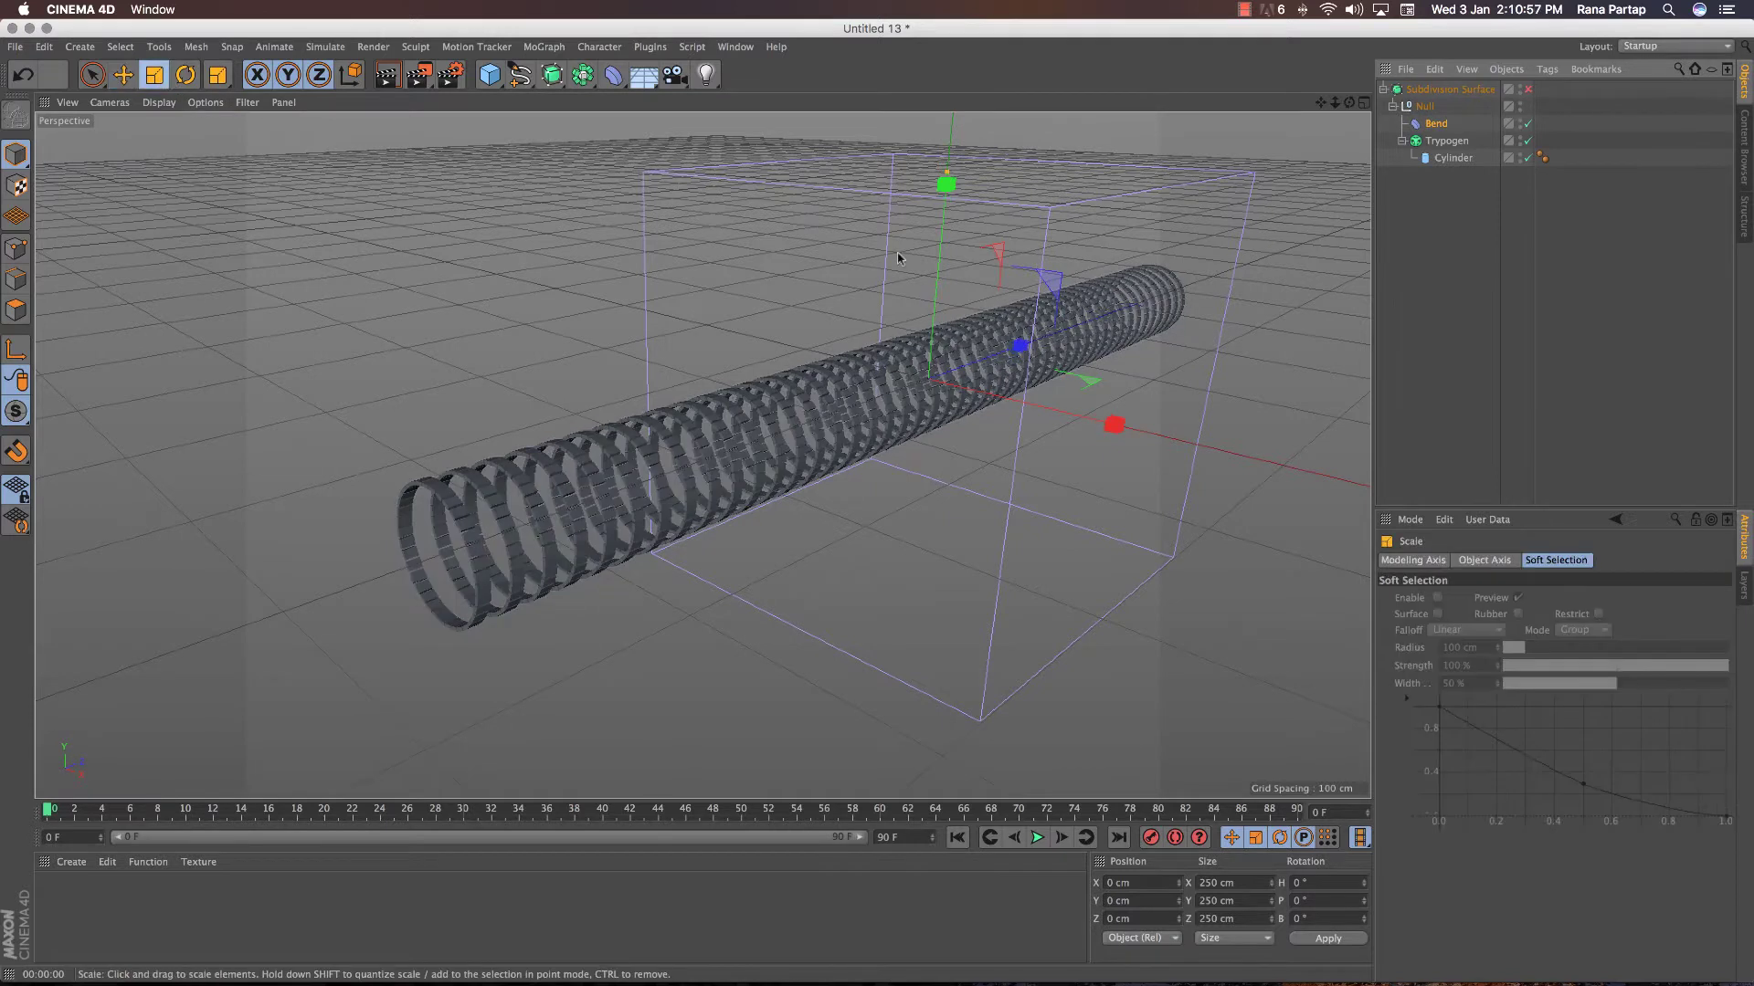
{"action": "left_click_drag", "start_coordinate": [822, 384], "coordinate": [665, 386]}
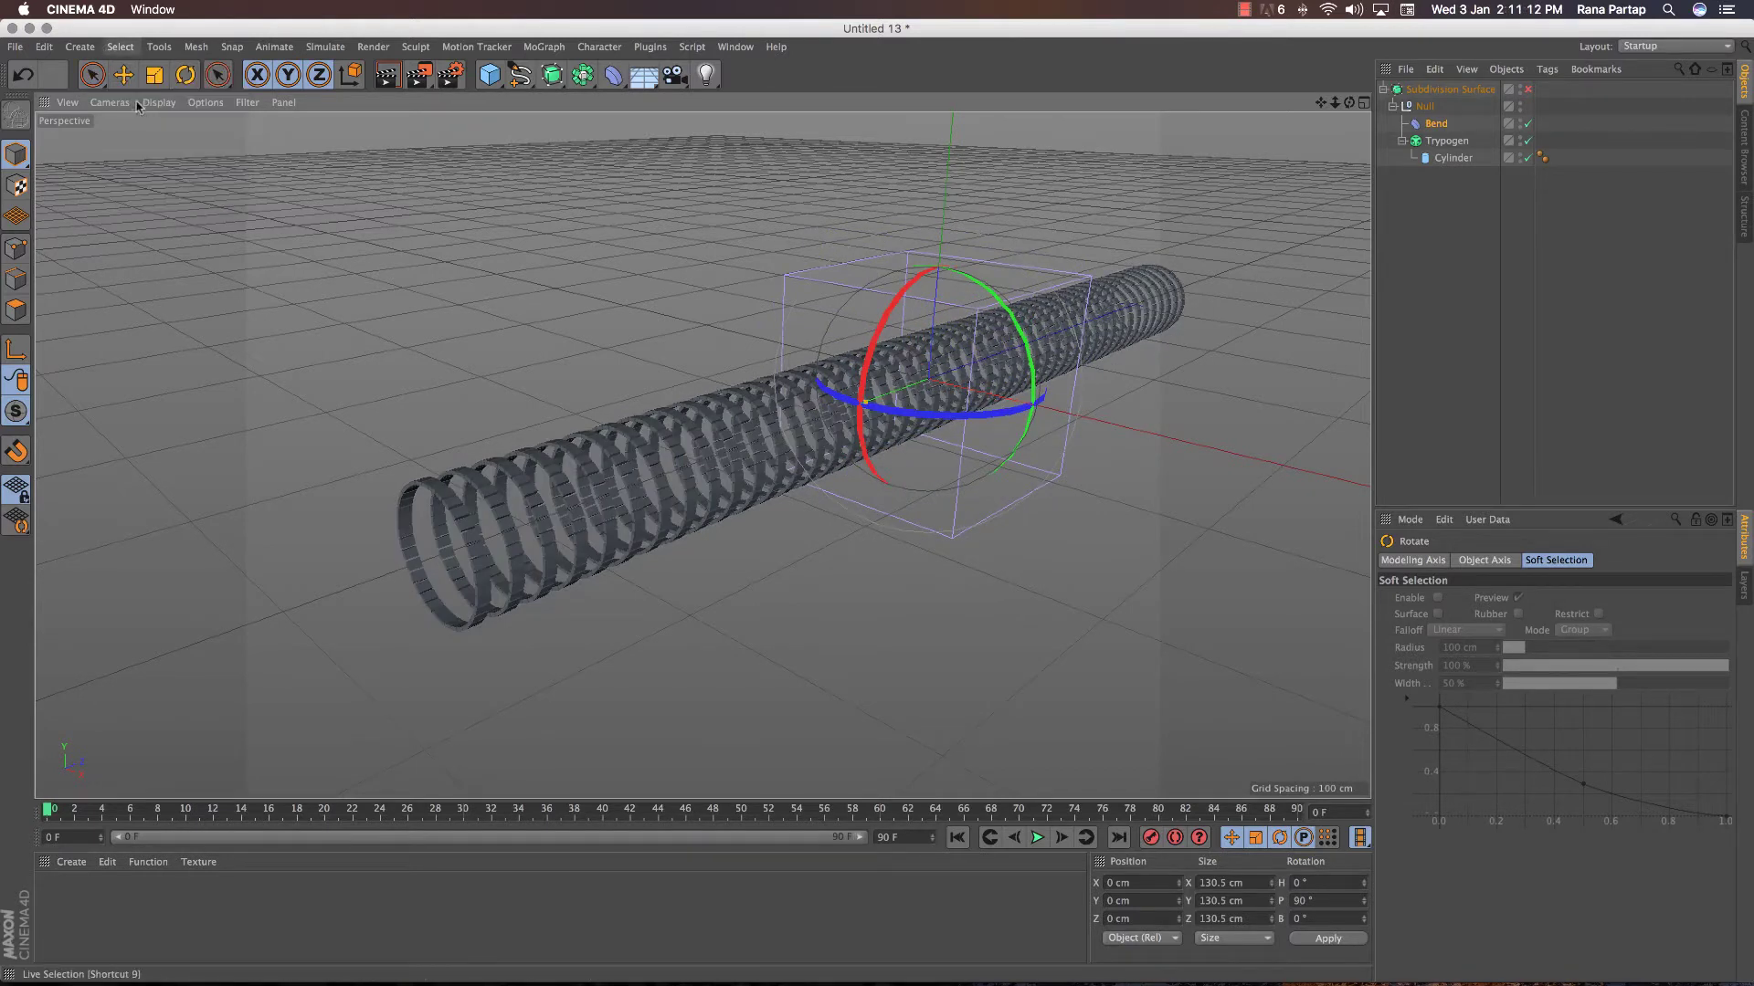
Set the Bend strength to 95° and raise Trypogen thickness to about 14.8 cm.
{"action": "key", "text": "e"}
{"action": "mouse_move", "coordinate": [1553, 636]}
{"action": "left_mouse_down"}
{"action": "mouse_move", "coordinate": [1520, 632]}
{"action": "mouse_move", "coordinate": [1607, 630]}
{"action": "left_mouse_up"}
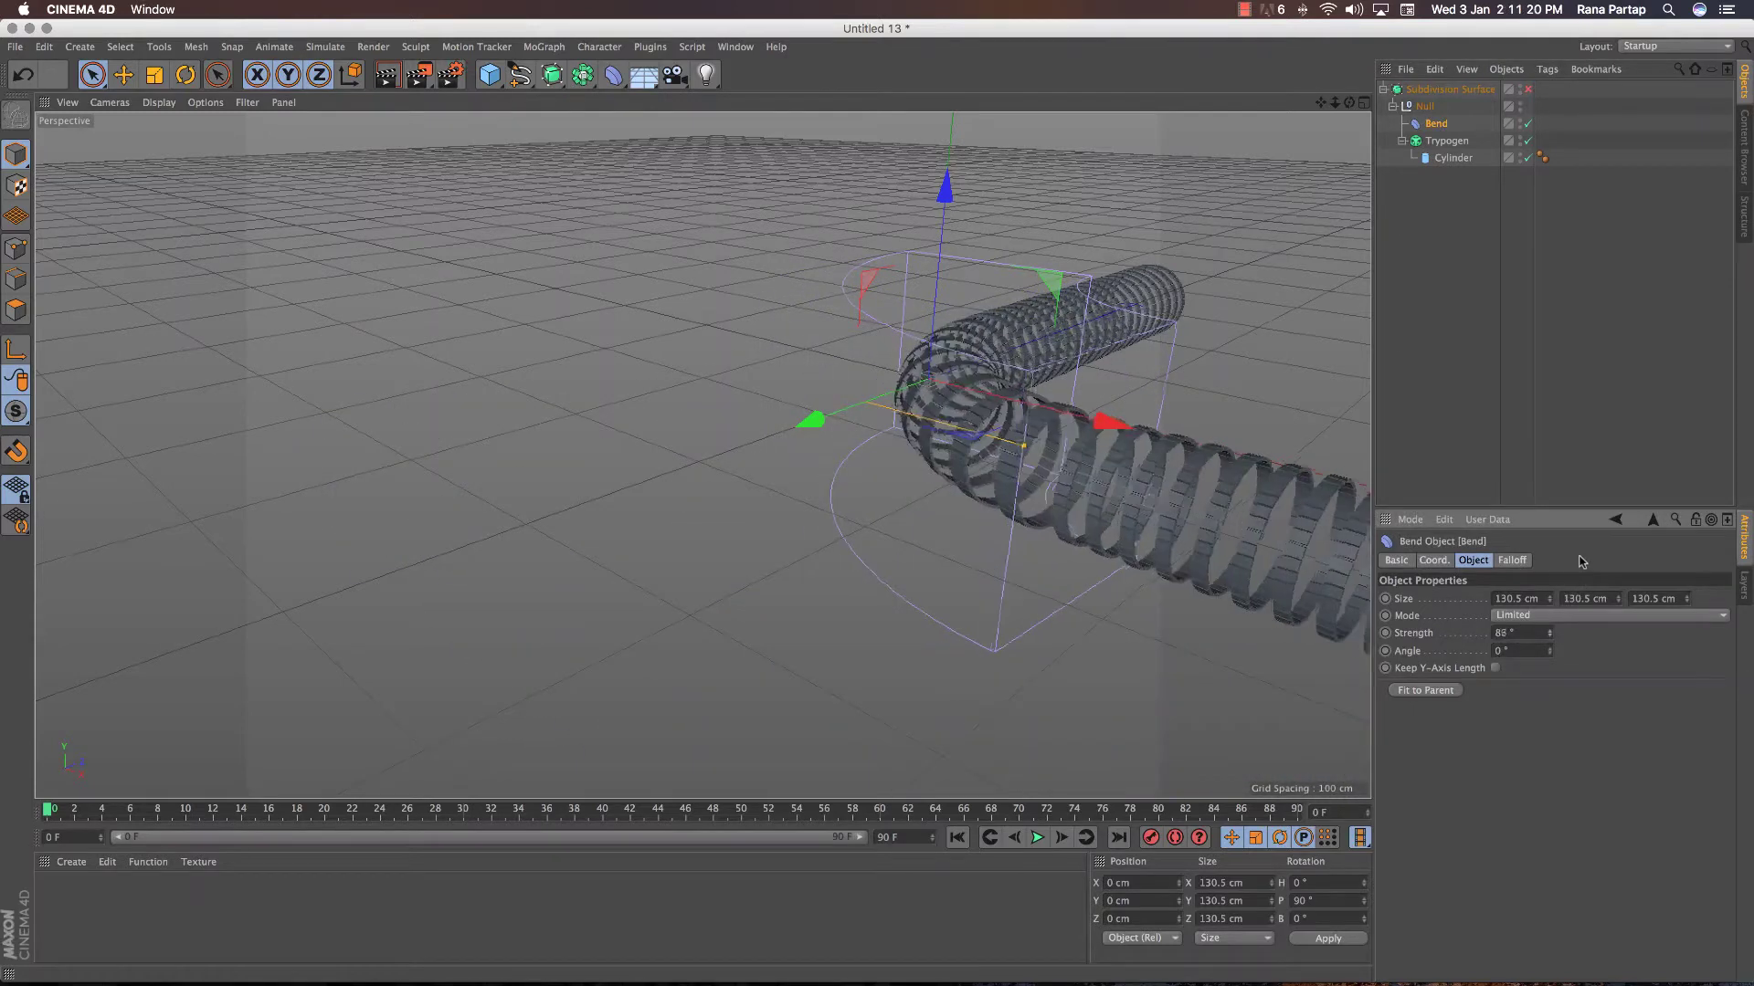
{"action": "mouse_move", "coordinate": [914, 439]}
{"action": "left_mouse_down", "text": "alt"}
{"action": "mouse_move", "coordinate": [783, 439]}
{"action": "mouse_move", "coordinate": [977, 511]}
{"action": "mouse_move", "coordinate": [922, 484]}
{"action": "left_mouse_up", "text": "alt"}
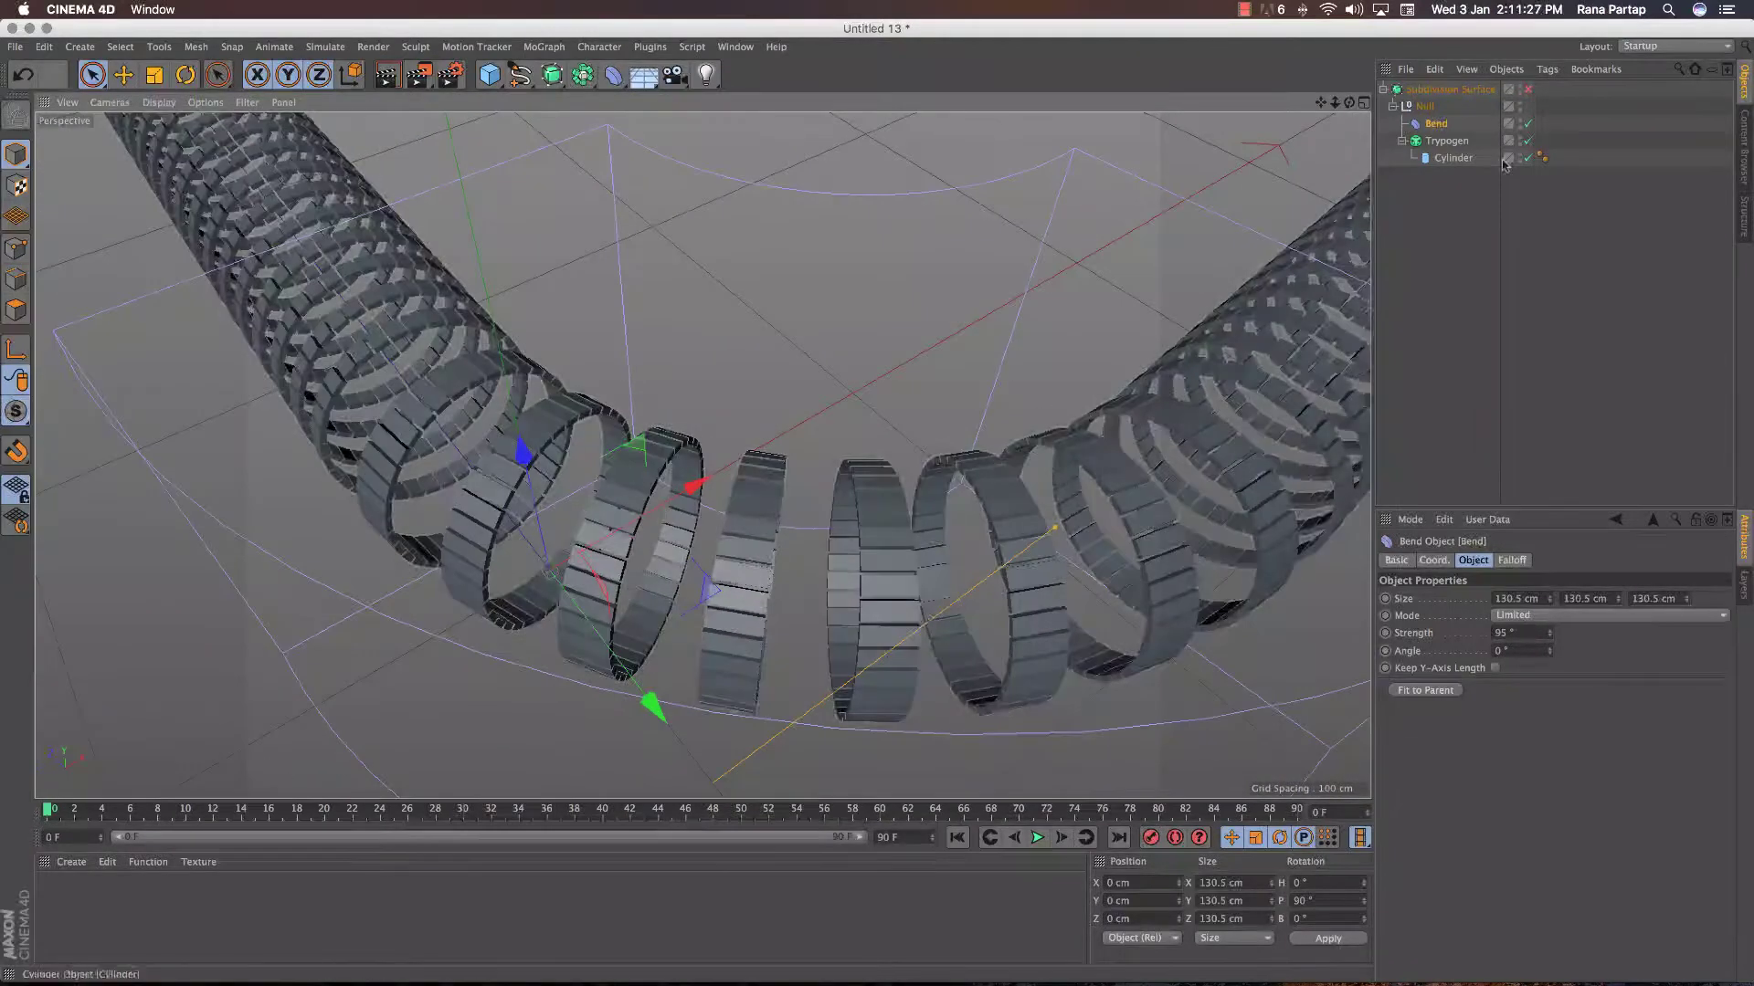
{"action": "left_click", "coordinate": [1420, 144]}
{"action": "mouse_move", "coordinate": [1612, 640]}
{"action": "left_mouse_down"}
{"action": "mouse_move", "coordinate": [1555, 645]}
{"action": "mouse_move", "coordinate": [1692, 647]}
{"action": "left_mouse_up"}
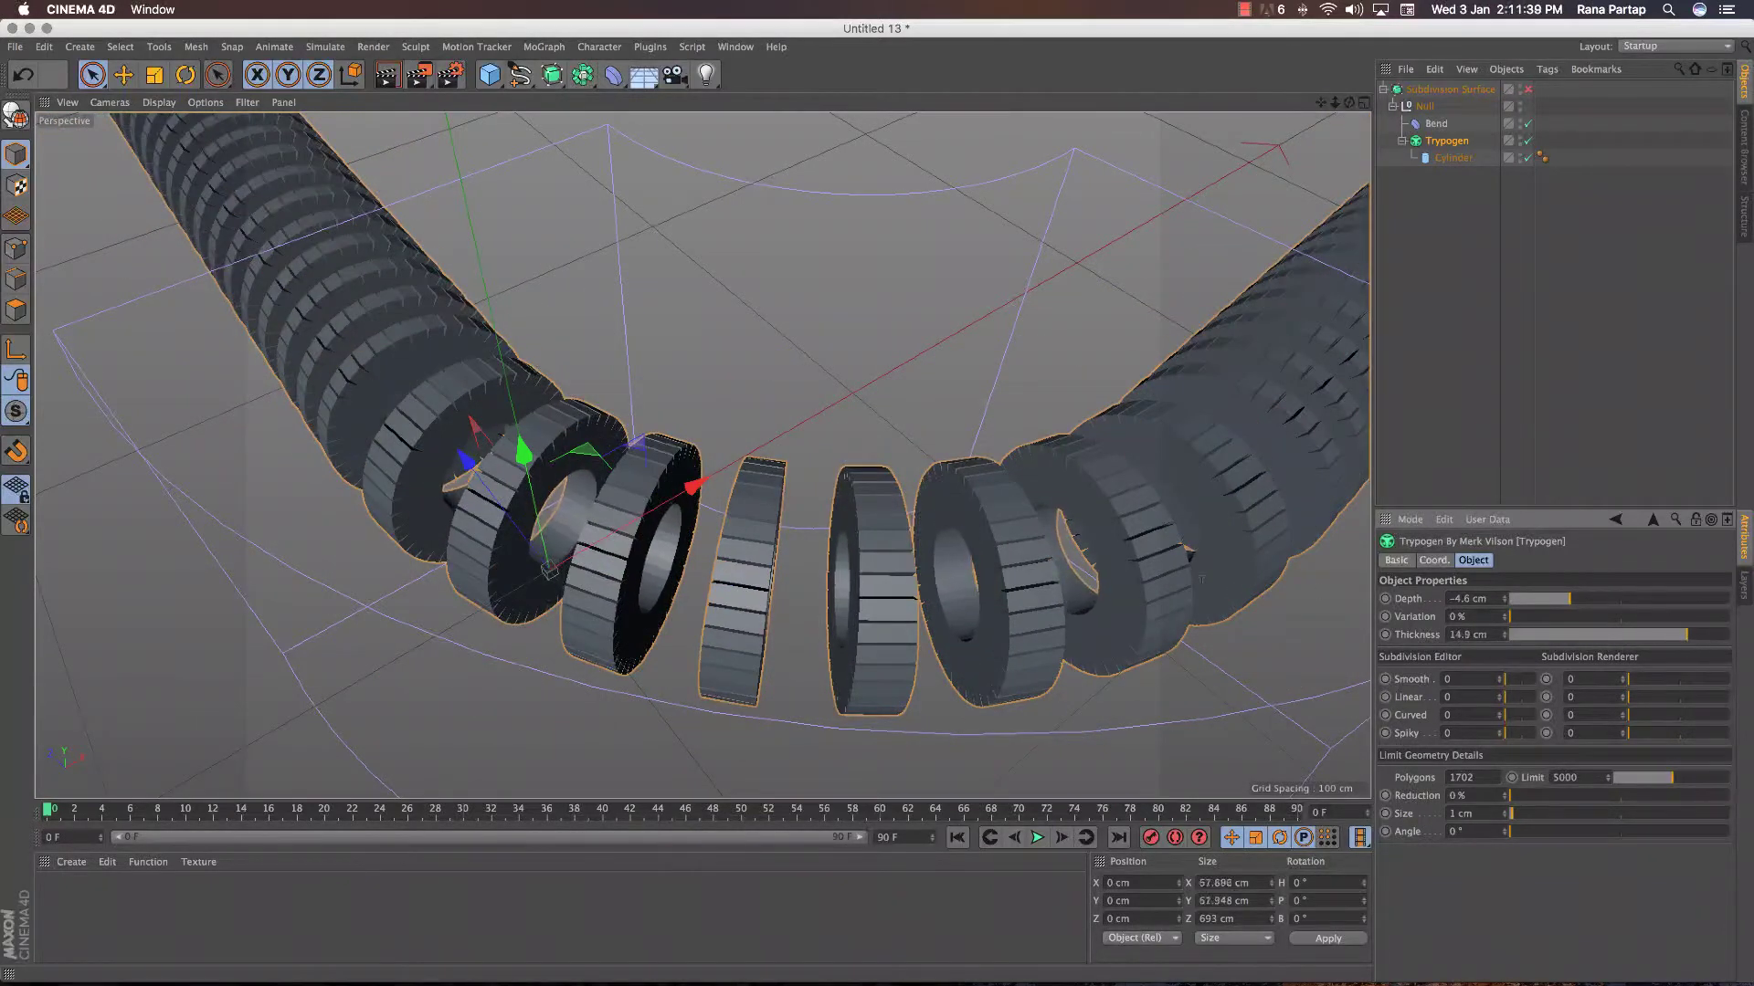
Give the cylinder 37×40 segments and set Trypogen thickness 8.9 cm with 8% variation.
{"action": "left_click_drag", "start_coordinate": [1202, 579], "coordinate": [1036, 455], "text": "alt"}
{"action": "left_click", "coordinate": [1452, 157]}
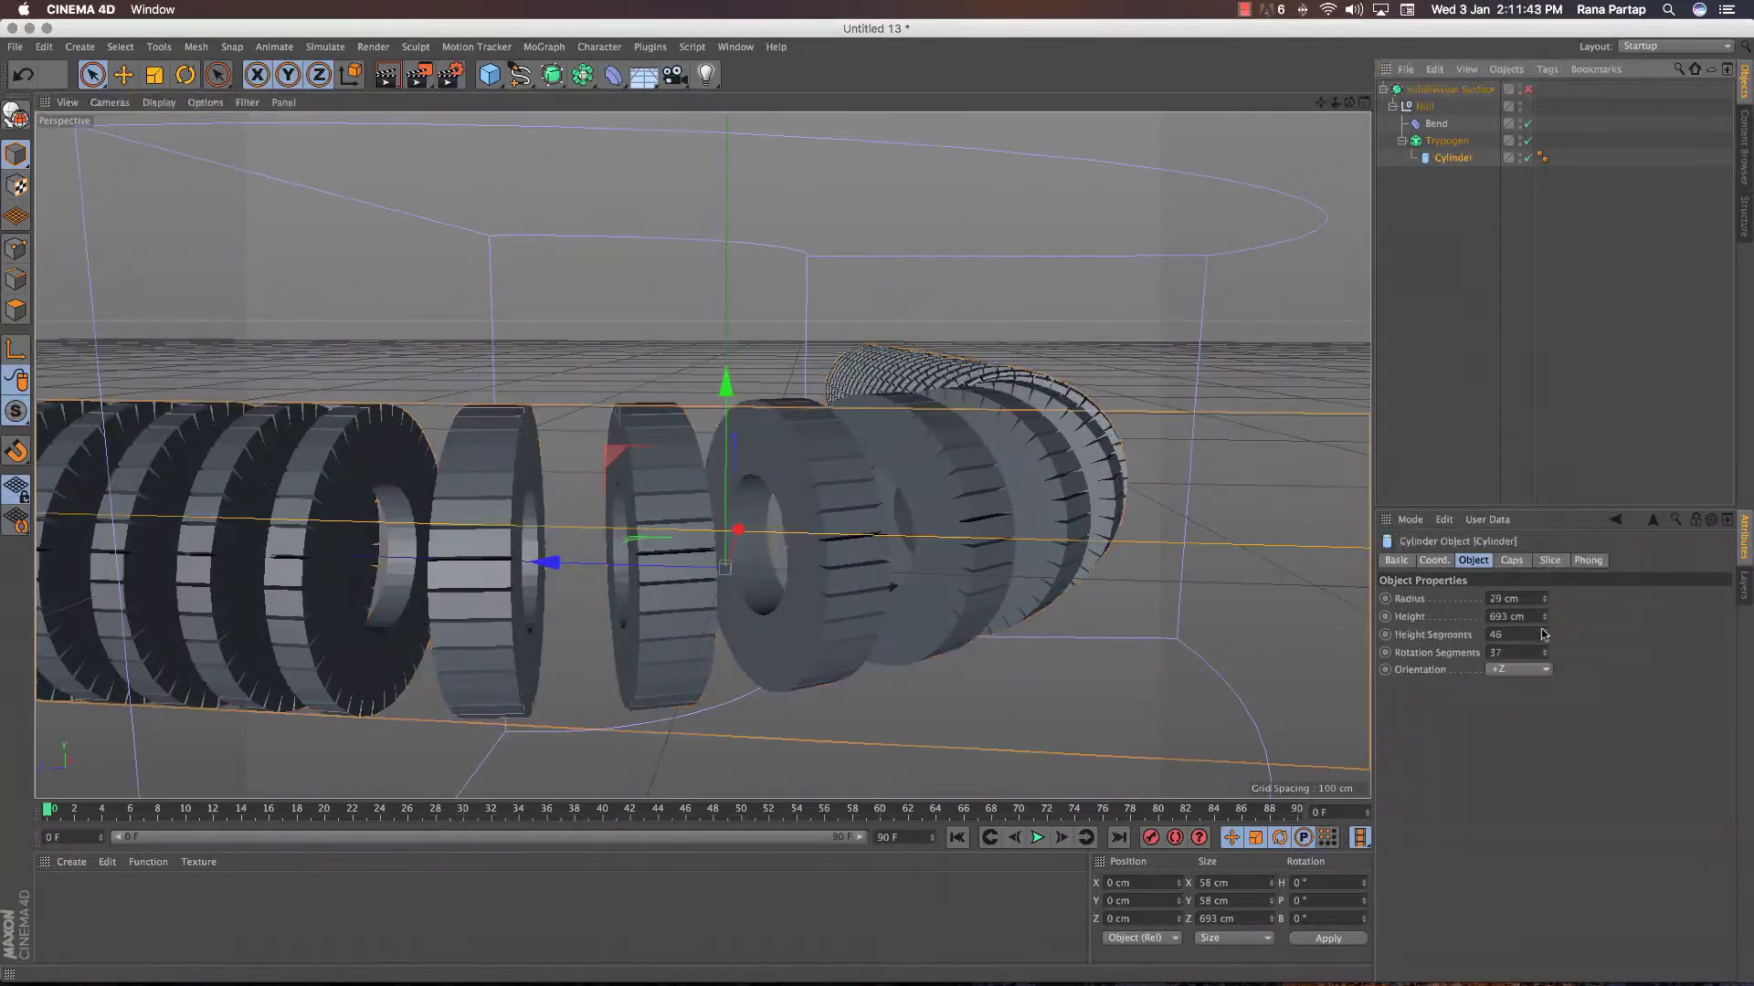
{"action": "left_click_drag", "start_coordinate": [1546, 635], "coordinate": [1049, 594]}
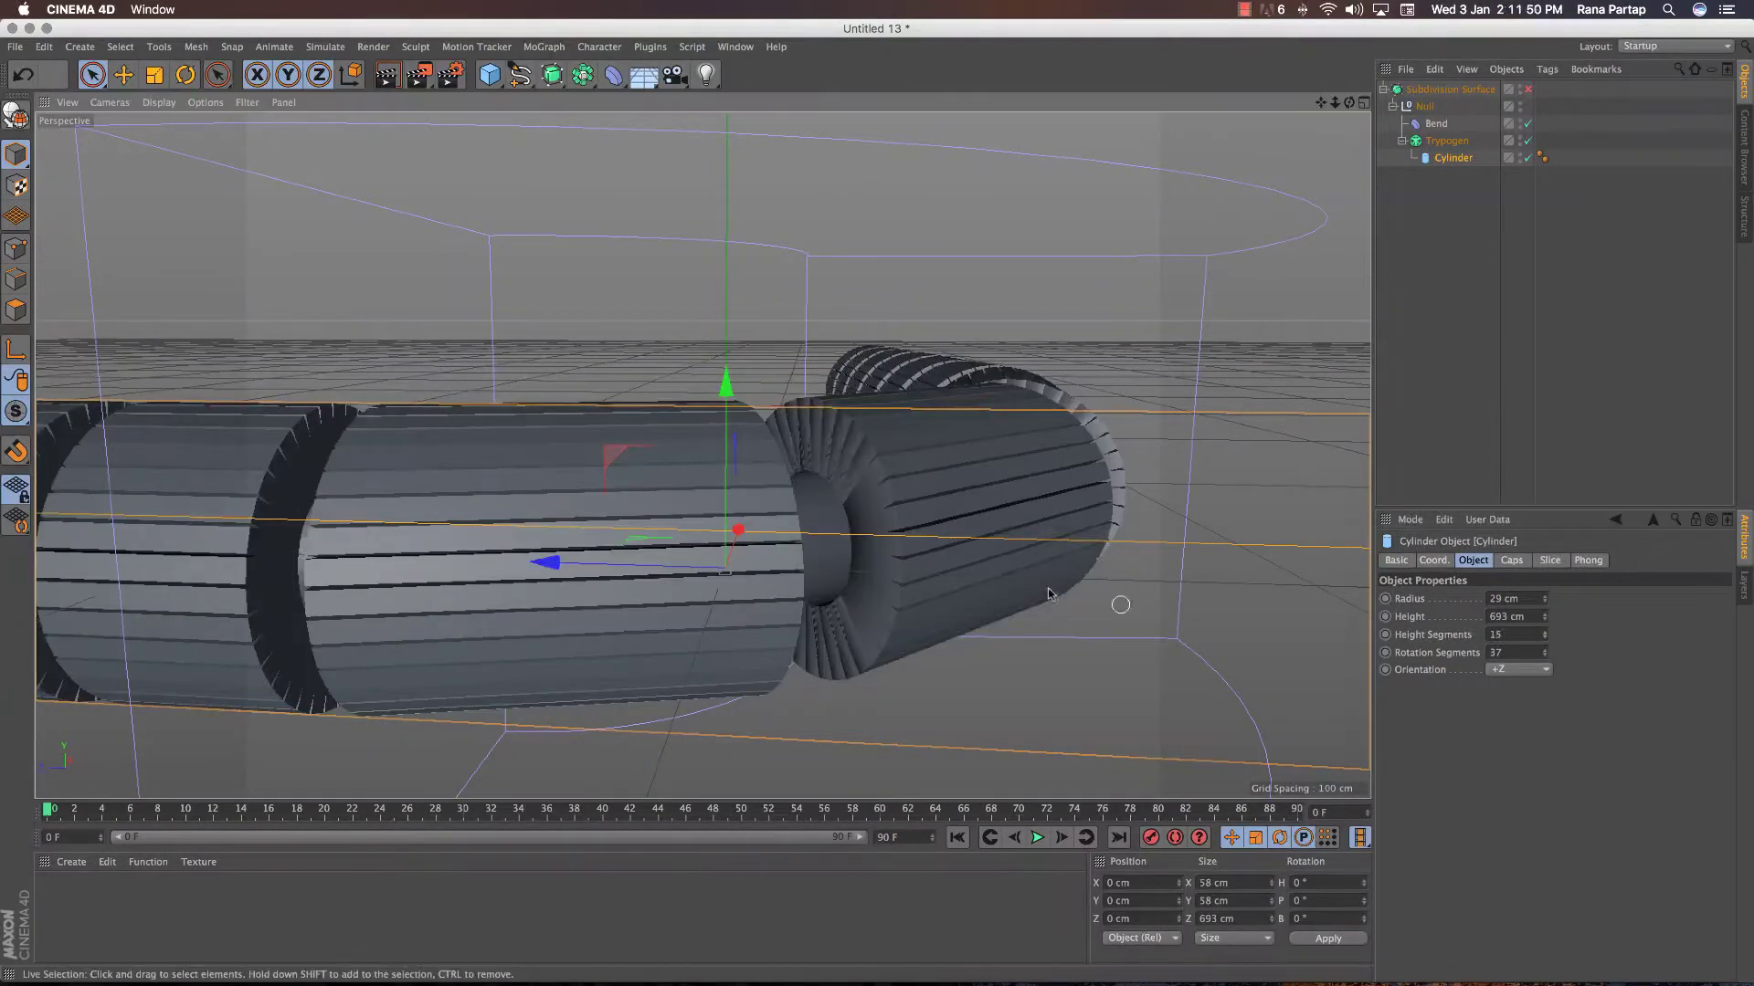
{"action": "left_click_drag", "start_coordinate": [816, 554], "coordinate": [826, 509], "text": "alt"}
{"action": "left_click_drag", "start_coordinate": [1546, 652], "coordinate": [1548, 651]}
{"action": "left_click_drag", "start_coordinate": [1545, 635], "coordinate": [1535, 346]}
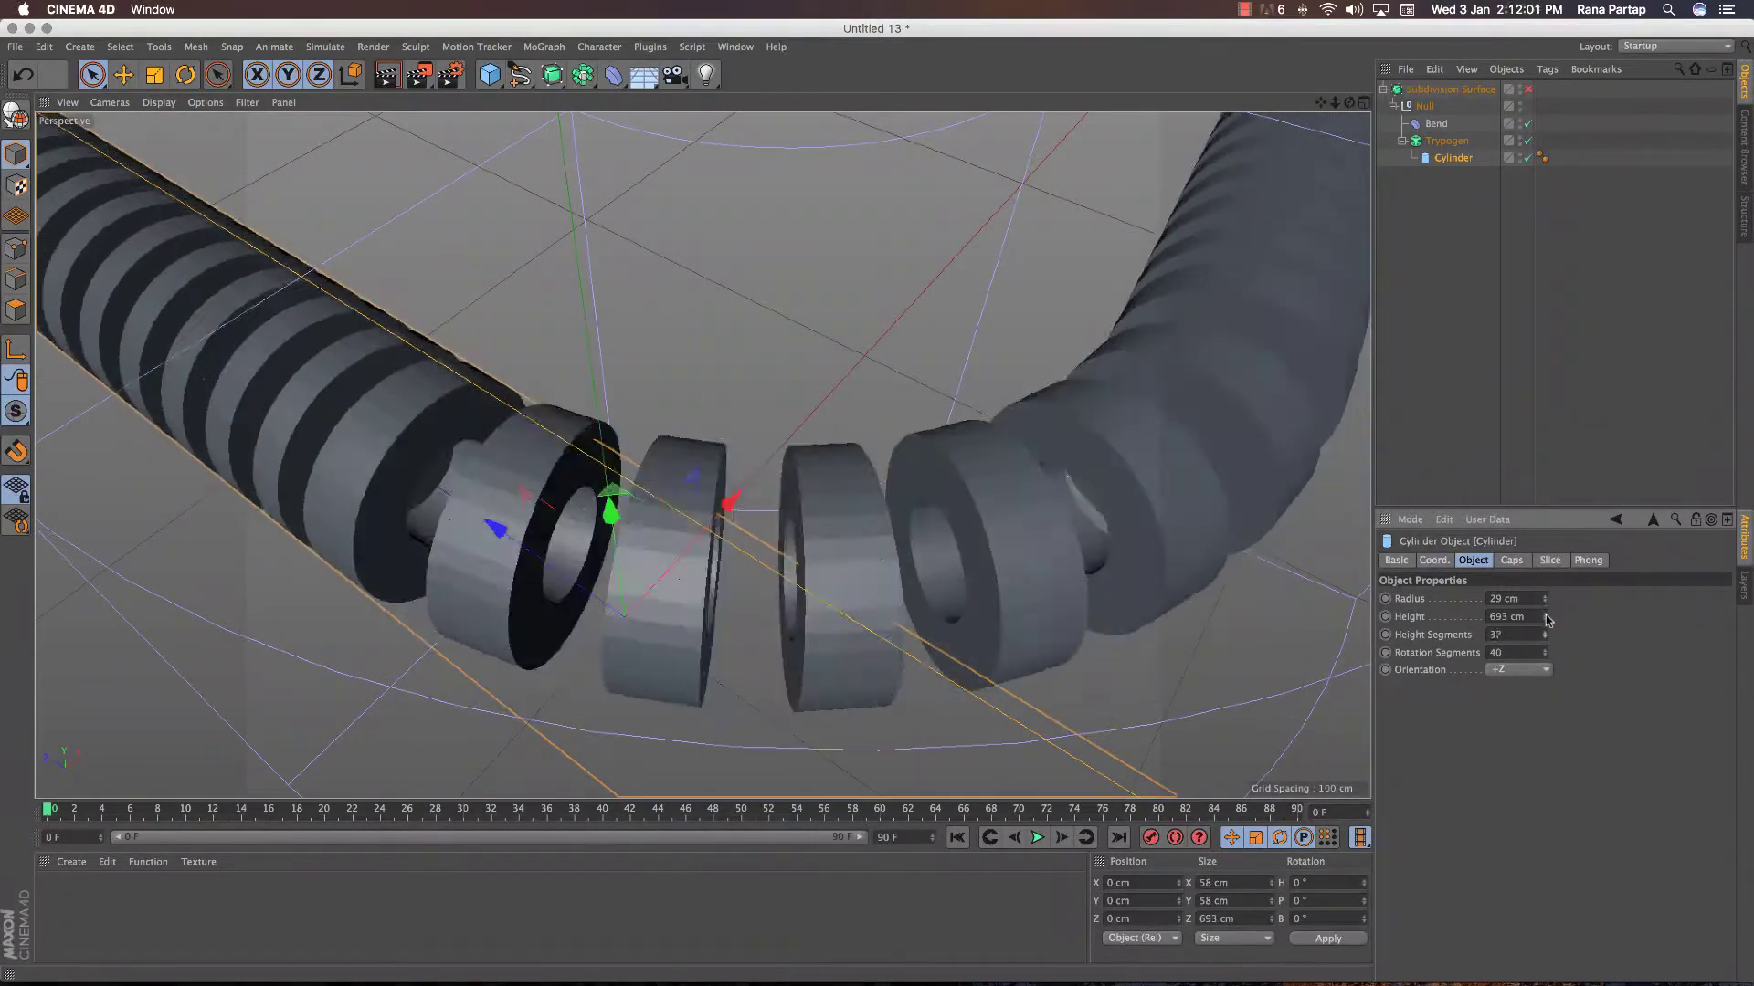
{"action": "left_click", "coordinate": [1447, 141]}
{"action": "mouse_move", "coordinate": [1617, 635]}
{"action": "left_mouse_down"}
{"action": "mouse_move", "coordinate": [1656, 639]}
{"action": "mouse_move", "coordinate": [1575, 604]}
{"action": "left_mouse_up"}
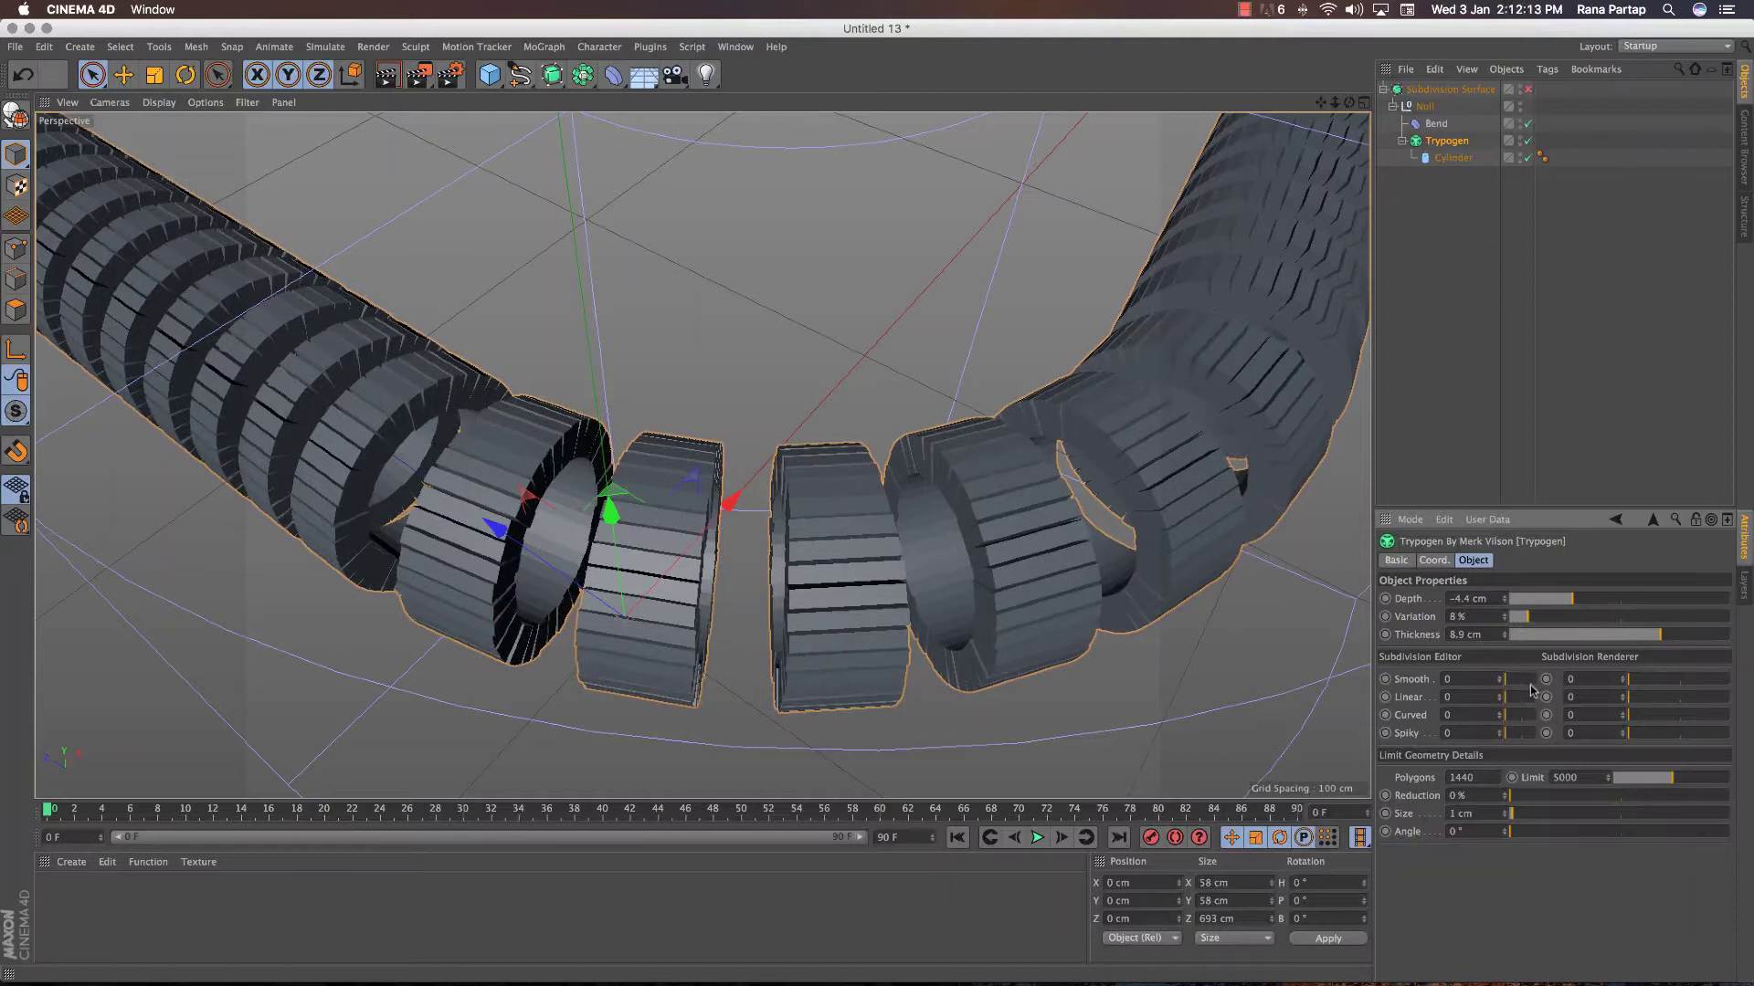
Re-enable the Subdivision Surface with editor and renderer subdivisions set to 2.
{"action": "left_click", "coordinate": [1425, 89]}
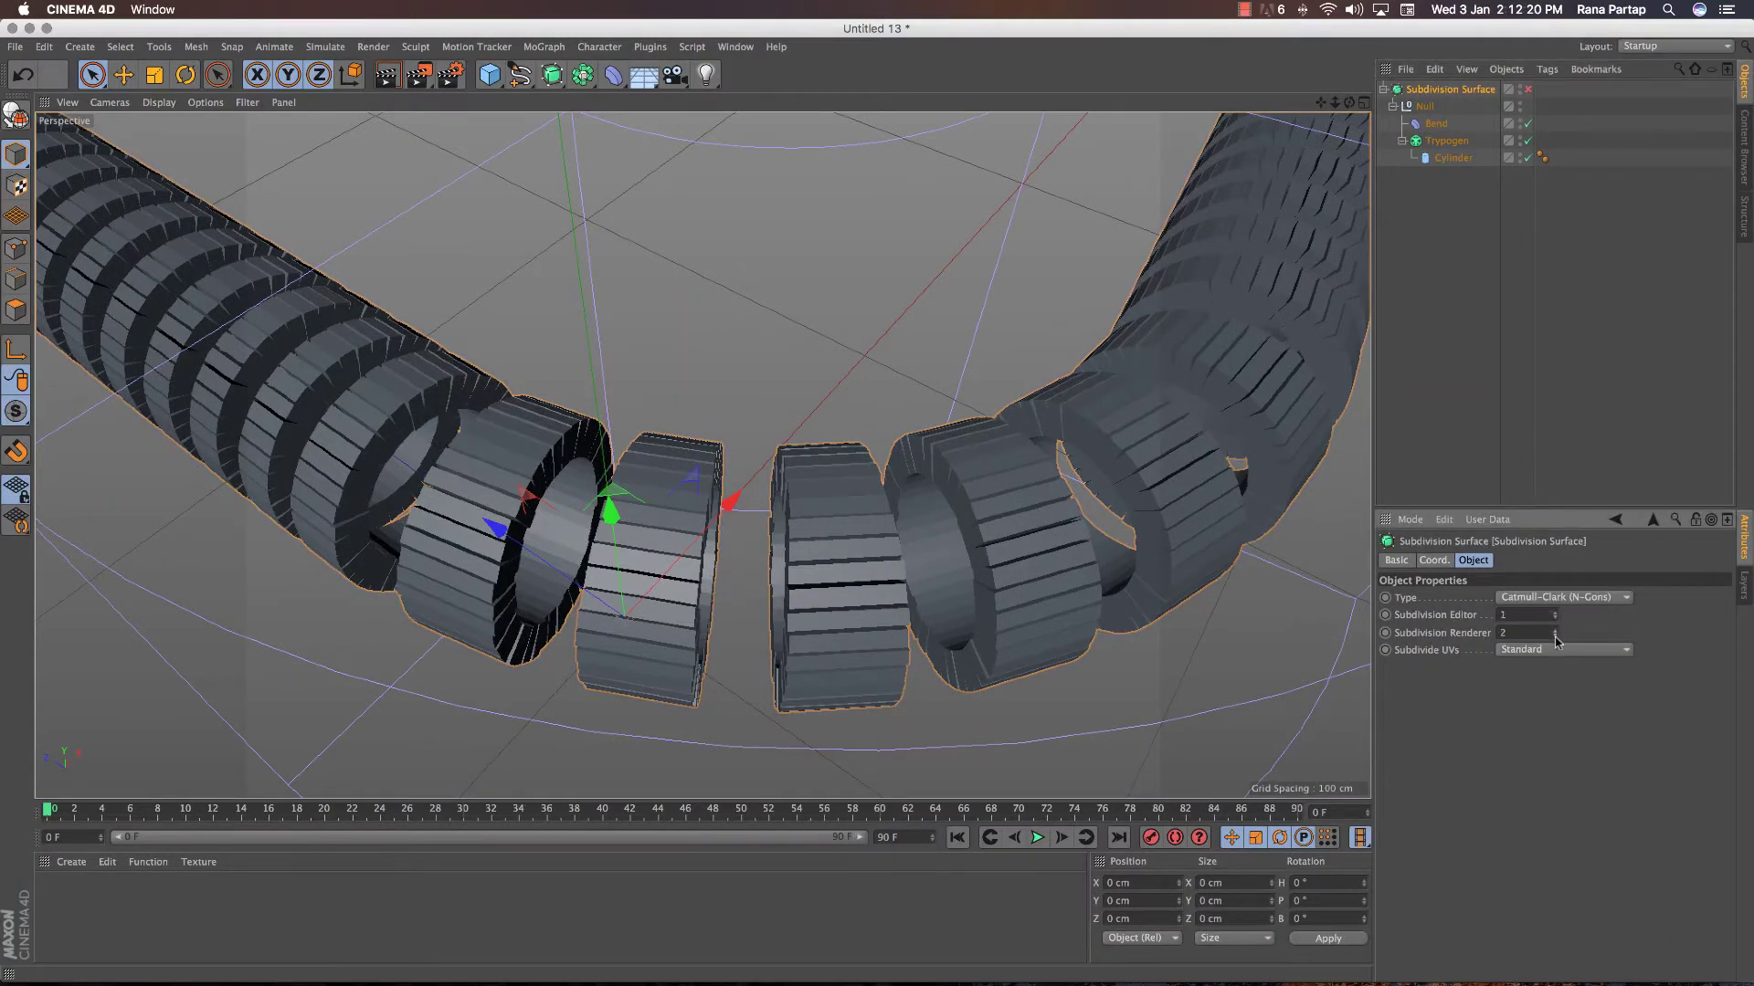
{"action": "left_click", "coordinate": [1527, 89]}
{"action": "left_click_drag", "start_coordinate": [1188, 411], "coordinate": [1136, 457], "text": "alt"}
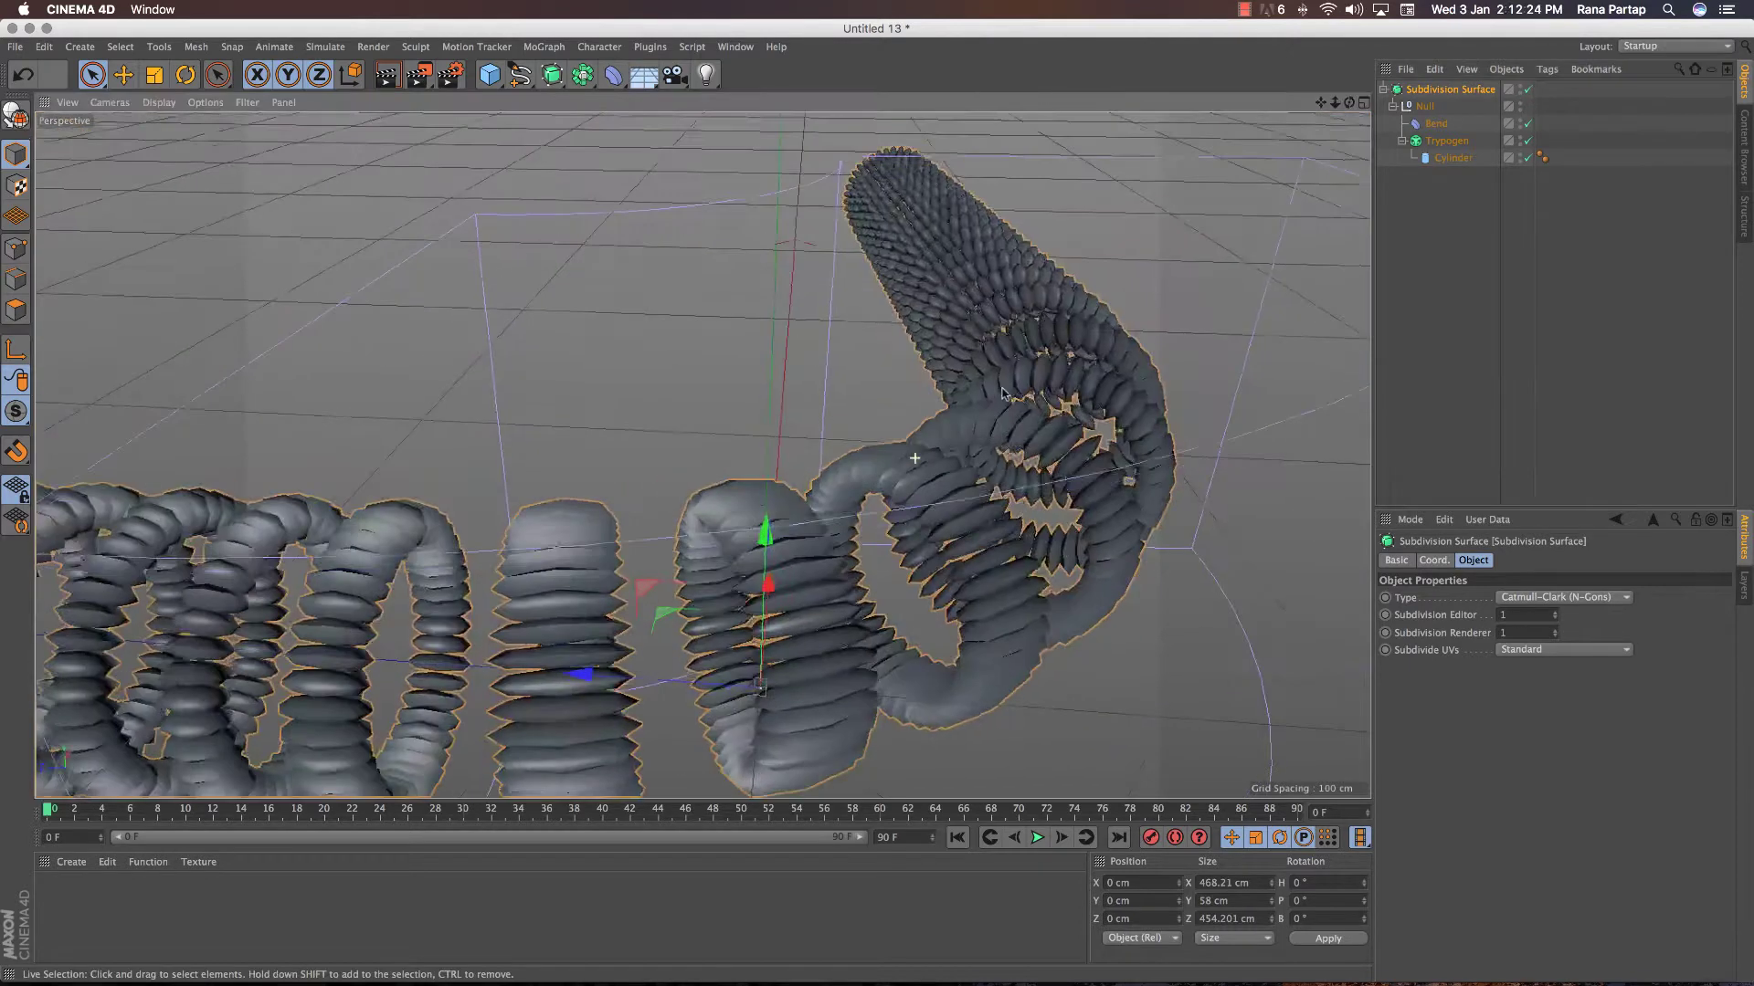
{"action": "left_click", "coordinate": [1555, 613]}
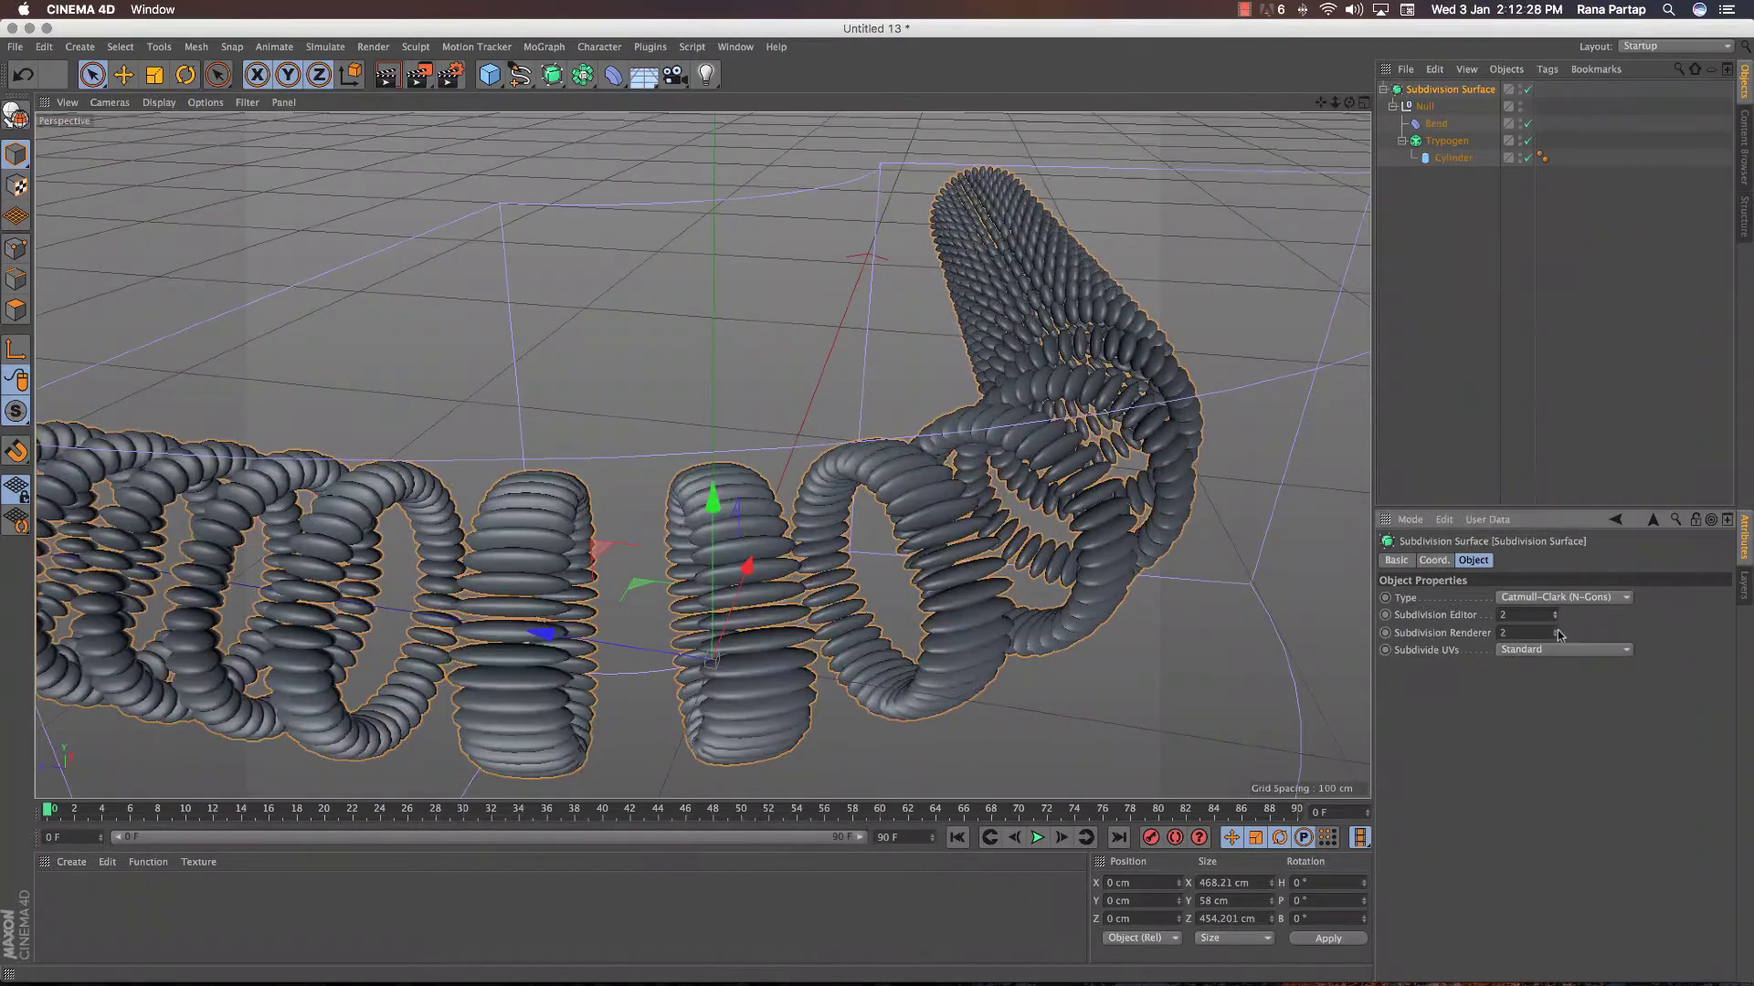
{"action": "left_click_drag", "start_coordinate": [1059, 534], "coordinate": [1005, 512], "text": "alt"}
Make Trypogen depth positive and set the cylinder to 114 height and 22 rotation segments.
{"action": "left_click", "coordinate": [1447, 141]}
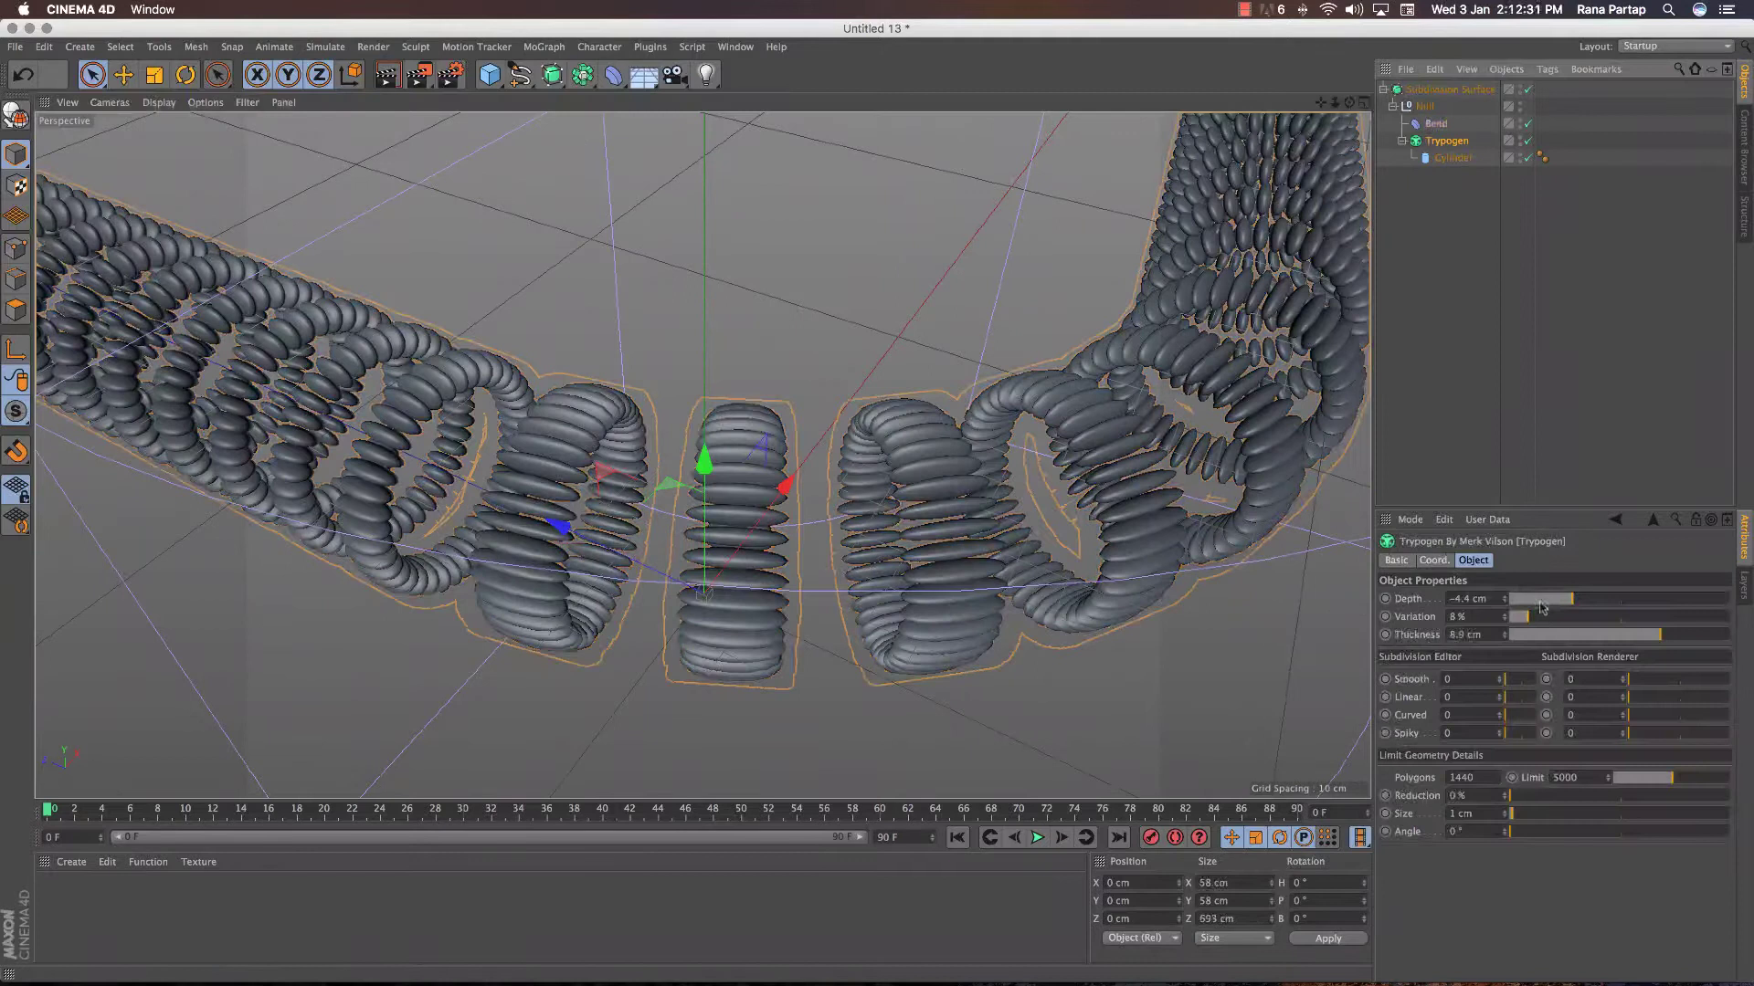
{"action": "mouse_move", "coordinate": [1564, 600]}
{"action": "left_mouse_down"}
{"action": "mouse_move", "coordinate": [1641, 605]}
{"action": "mouse_move", "coordinate": [1638, 637]}
{"action": "left_mouse_up"}
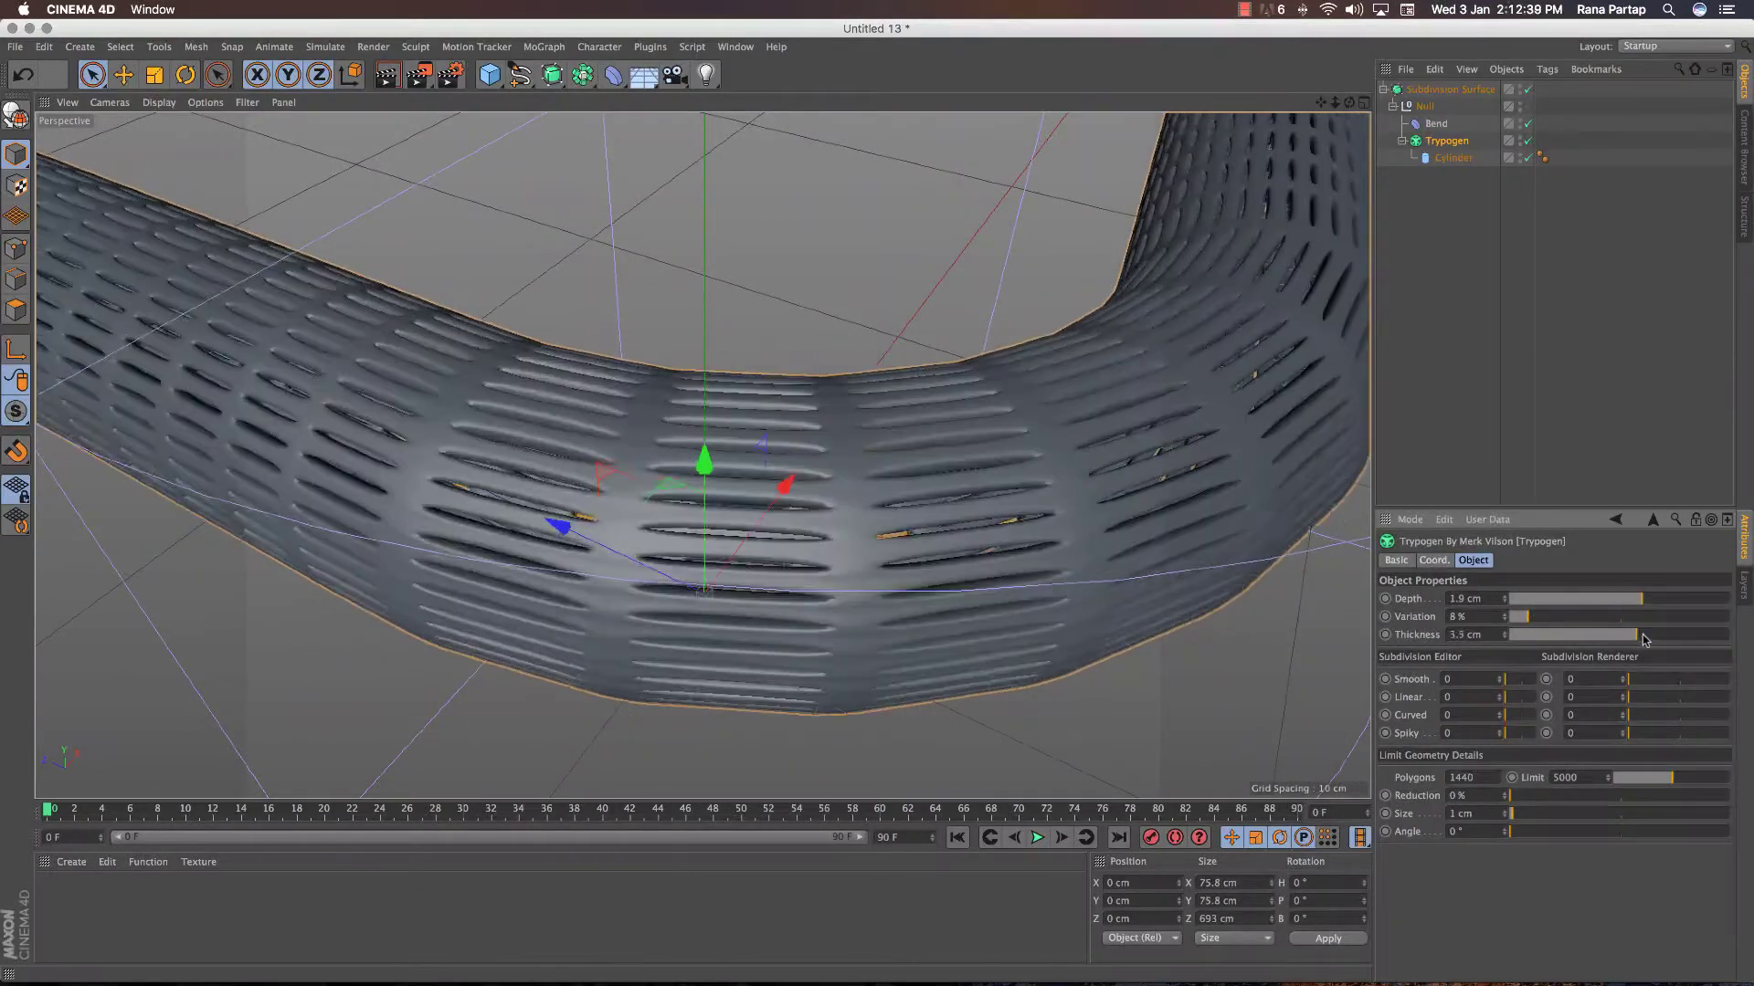
{"action": "left_click", "coordinate": [1430, 160]}
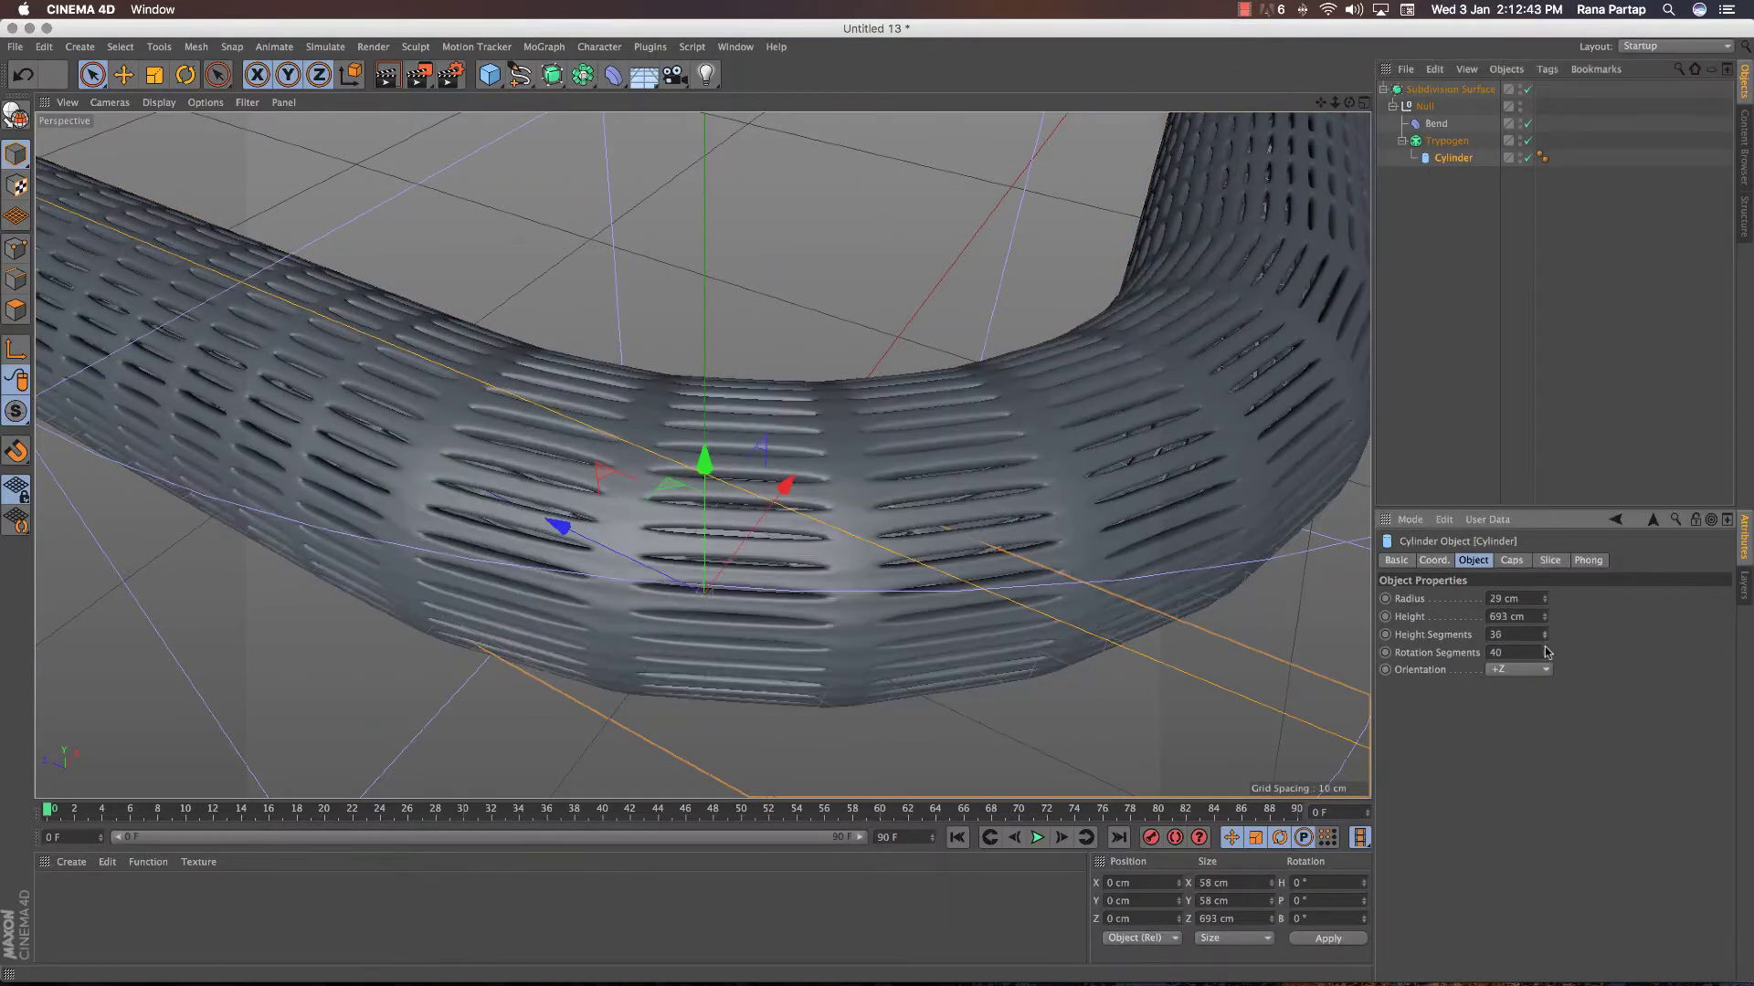
{"action": "left_click_drag", "start_coordinate": [1545, 634], "coordinate": [1546, 589]}
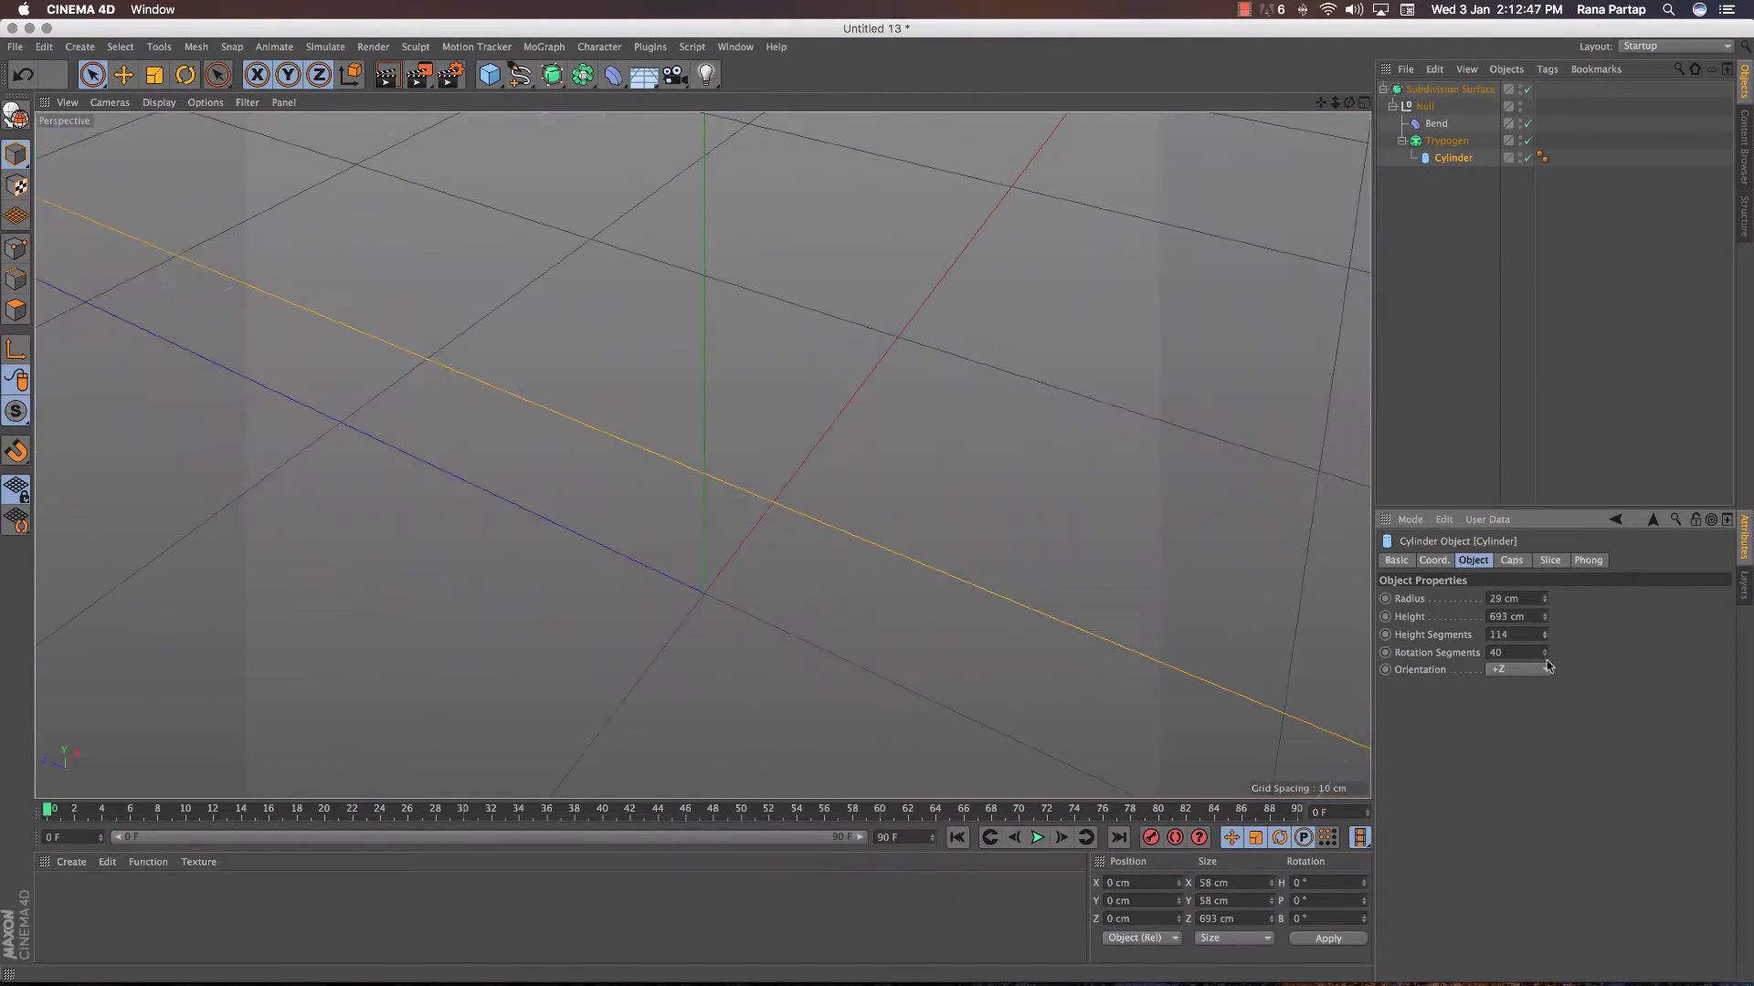
{"action": "left_click_drag", "start_coordinate": [1546, 658], "coordinate": [1543, 674]}
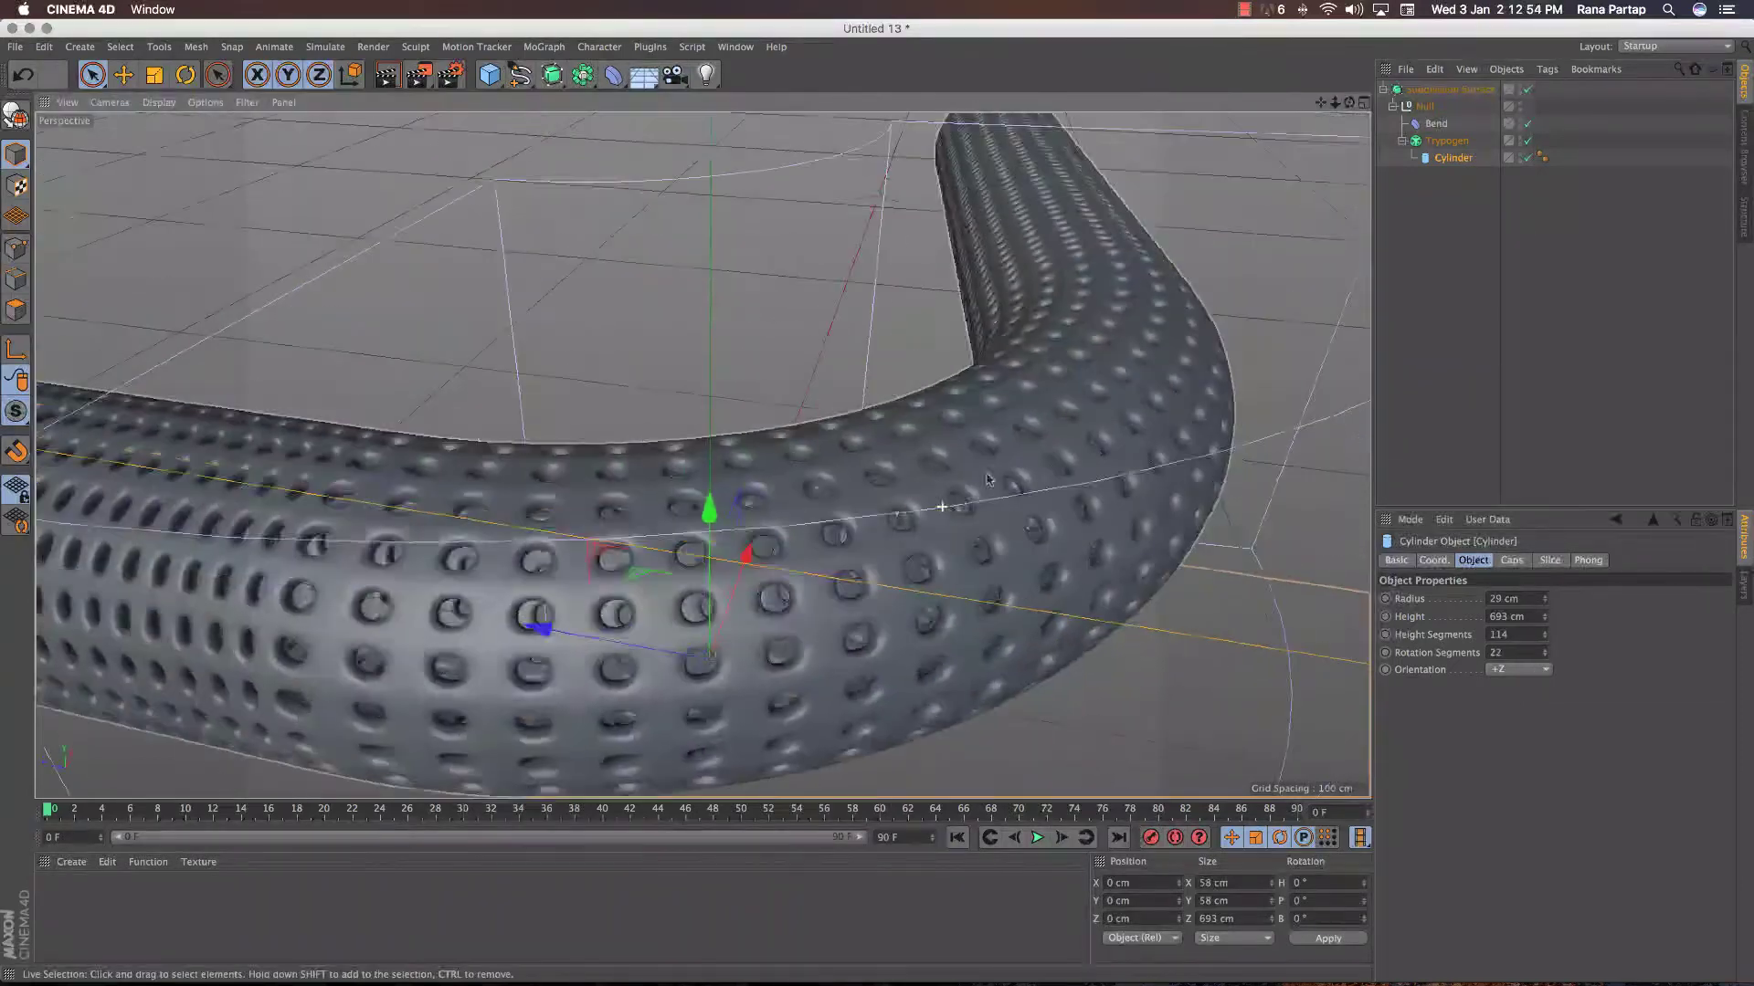
{"action": "left_click_drag", "start_coordinate": [731, 457], "coordinate": [849, 596], "text": "alt"}
{"action": "scroll", "coordinate": [849, 595], "scroll_direction": "down", "scroll_amount": 3}
{"action": "scroll", "coordinate": [848, 596], "scroll_direction": "up", "scroll_amount": 3}
{"action": "scroll", "coordinate": [854, 585], "scroll_direction": "up", "scroll_amount": 2}
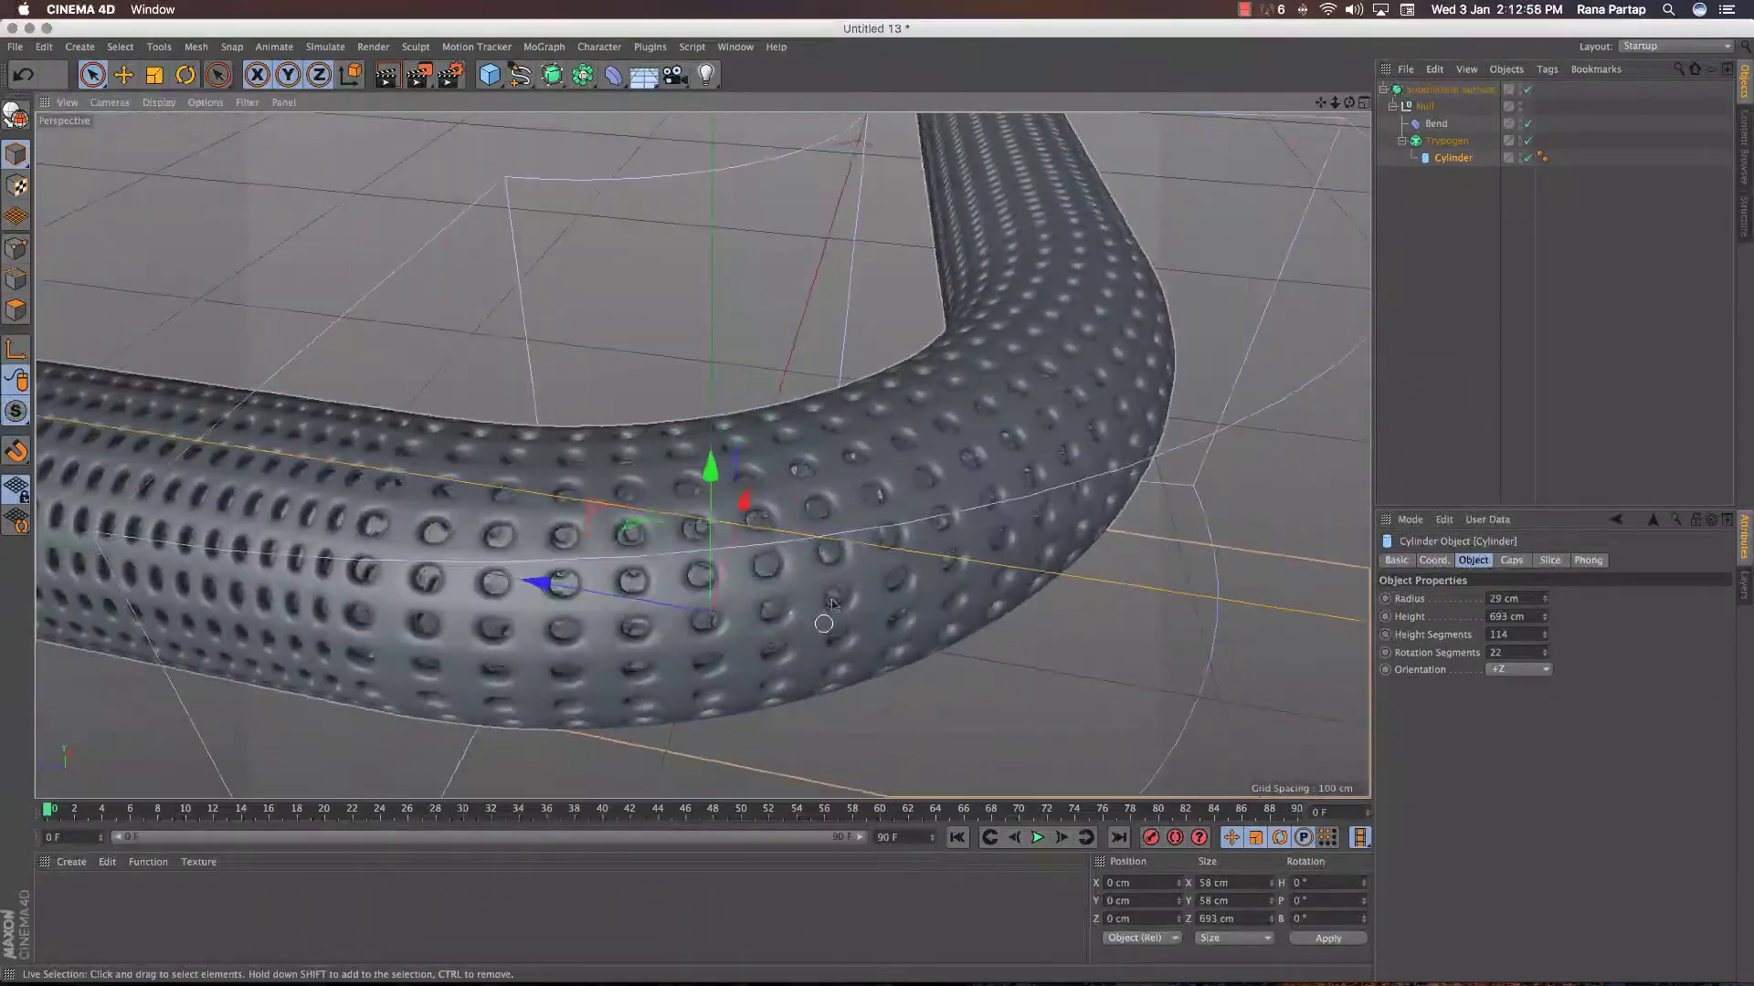
{"action": "scroll", "coordinate": [858, 571], "scroll_direction": "up", "scroll_amount": 2}
{"action": "scroll", "coordinate": [861, 564], "scroll_direction": "down", "scroll_amount": 5}
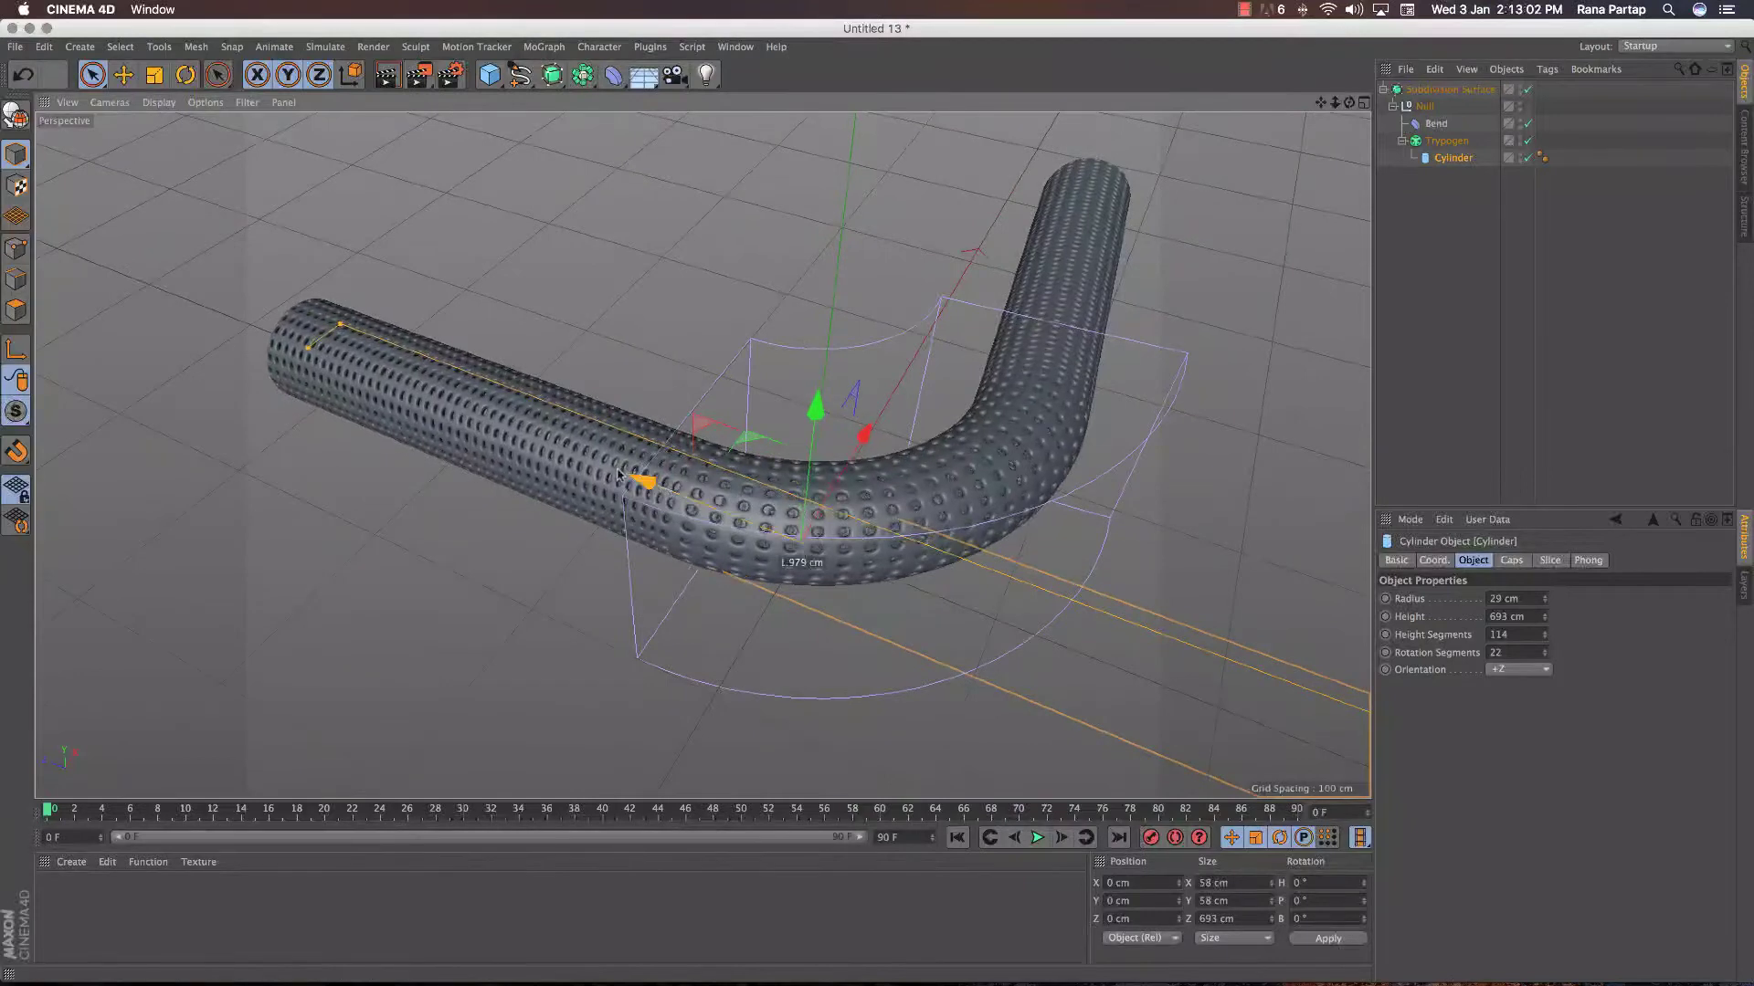
Slide the cylinder along its Z axis and switch off the Subdivision Surface.
{"action": "mouse_move", "coordinate": [657, 501]}
{"action": "left_mouse_down"}
{"action": "mouse_move", "coordinate": [1192, 589]}
{"action": "mouse_move", "coordinate": [1309, 628]}
{"action": "left_mouse_up"}
{"action": "mouse_move", "coordinate": [968, 515]}
{"action": "left_mouse_down"}
{"action": "mouse_move", "coordinate": [758, 525]}
{"action": "mouse_move", "coordinate": [515, 487]}
{"action": "mouse_move", "coordinate": [738, 546]}
{"action": "mouse_move", "coordinate": [868, 557]}
{"action": "left_mouse_up"}
{"action": "scroll", "coordinate": [913, 456], "scroll_direction": "up", "scroll_amount": 3}
{"action": "scroll", "coordinate": [959, 402], "scroll_direction": "up", "scroll_amount": 3}
{"action": "scroll", "coordinate": [999, 350], "scroll_direction": "up", "scroll_amount": 3}
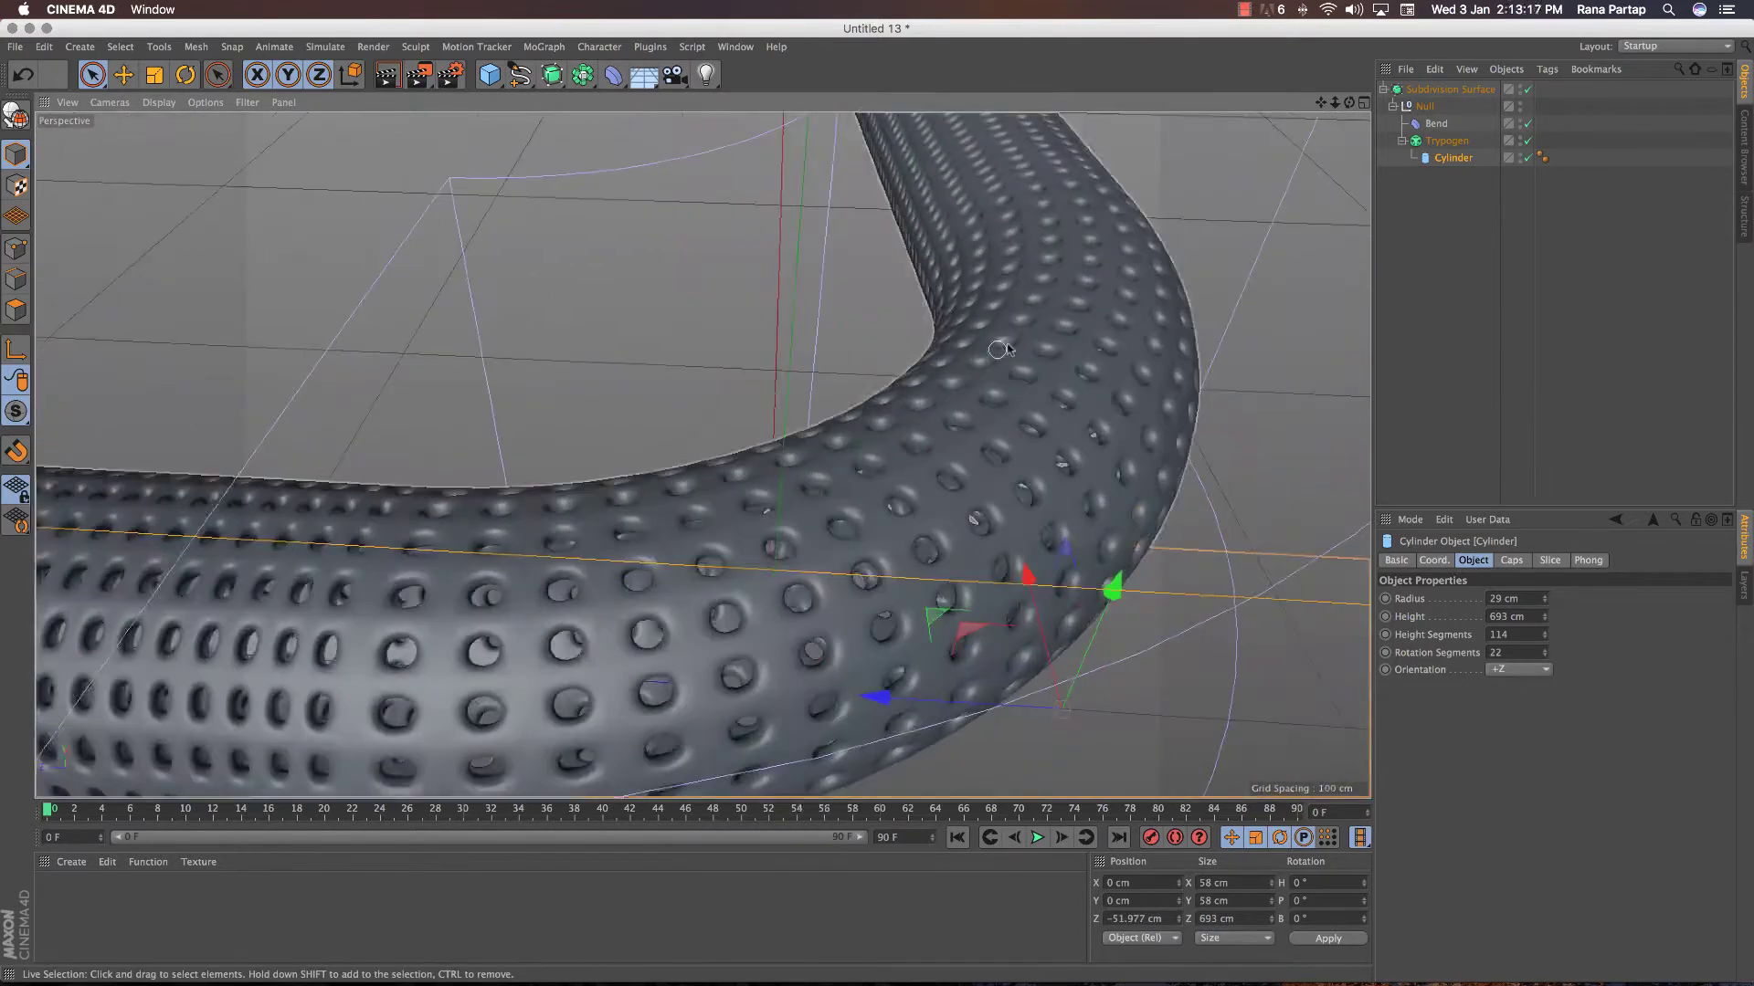
{"action": "left_click", "coordinate": [1529, 89]}
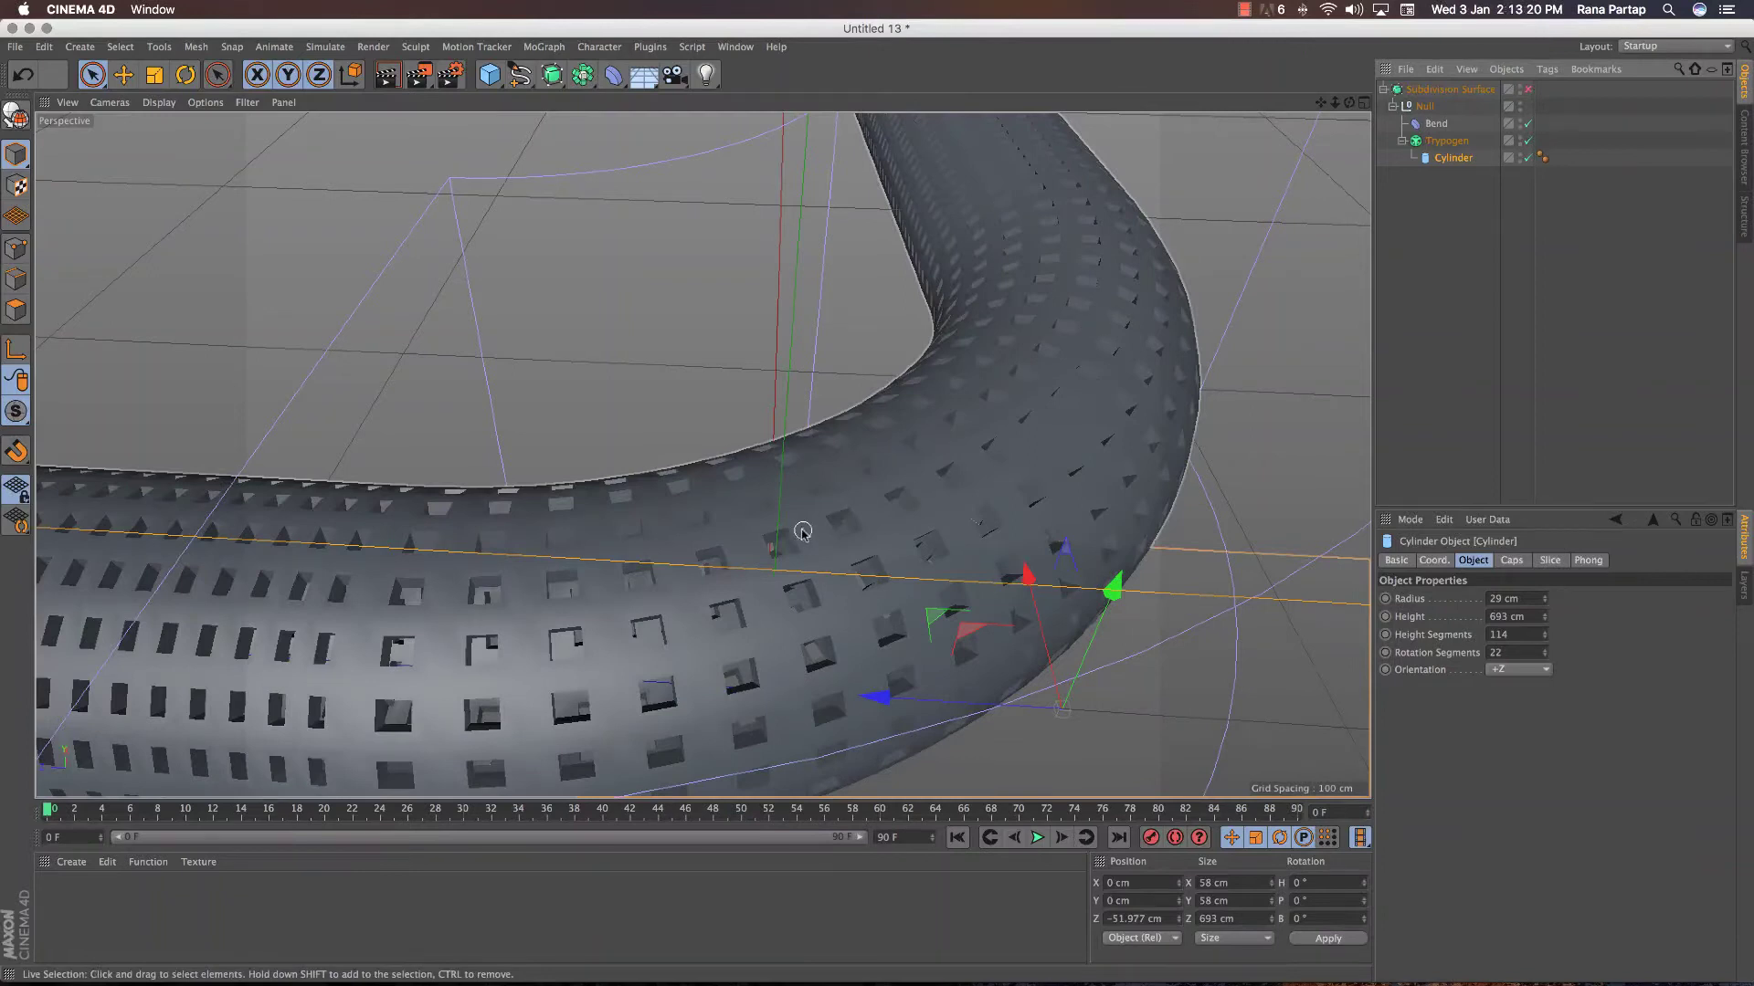
Give Trypogen smoothing 2, thickness 1.9 cm, depth 1.2 cm and 10% variation.
{"action": "scroll", "coordinate": [802, 529], "scroll_direction": "down", "scroll_amount": 5}
{"action": "scroll", "coordinate": [800, 564], "scroll_direction": "up", "scroll_amount": 2}
{"action": "scroll", "coordinate": [800, 563], "scroll_direction": "up", "scroll_amount": 3}
{"action": "scroll", "coordinate": [800, 563], "scroll_direction": "up", "scroll_amount": 2}
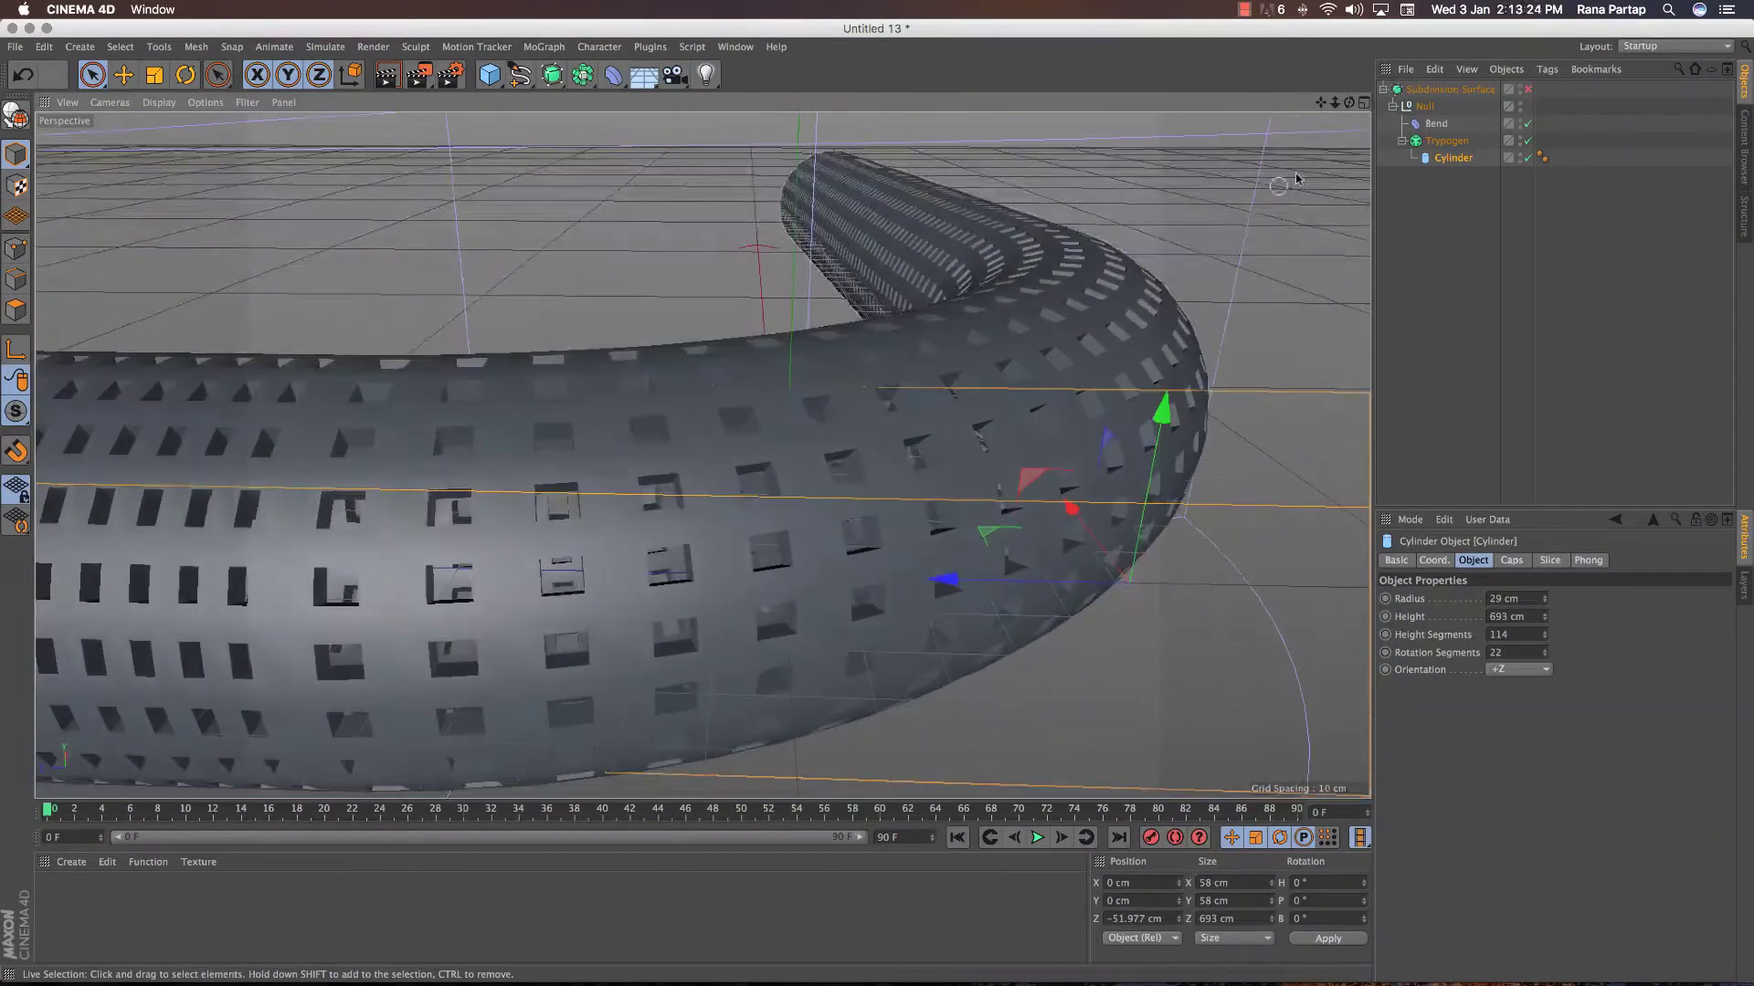
{"action": "left_click", "coordinate": [1419, 145]}
{"action": "left_click_drag", "start_coordinate": [1507, 685], "coordinate": [1524, 692]}
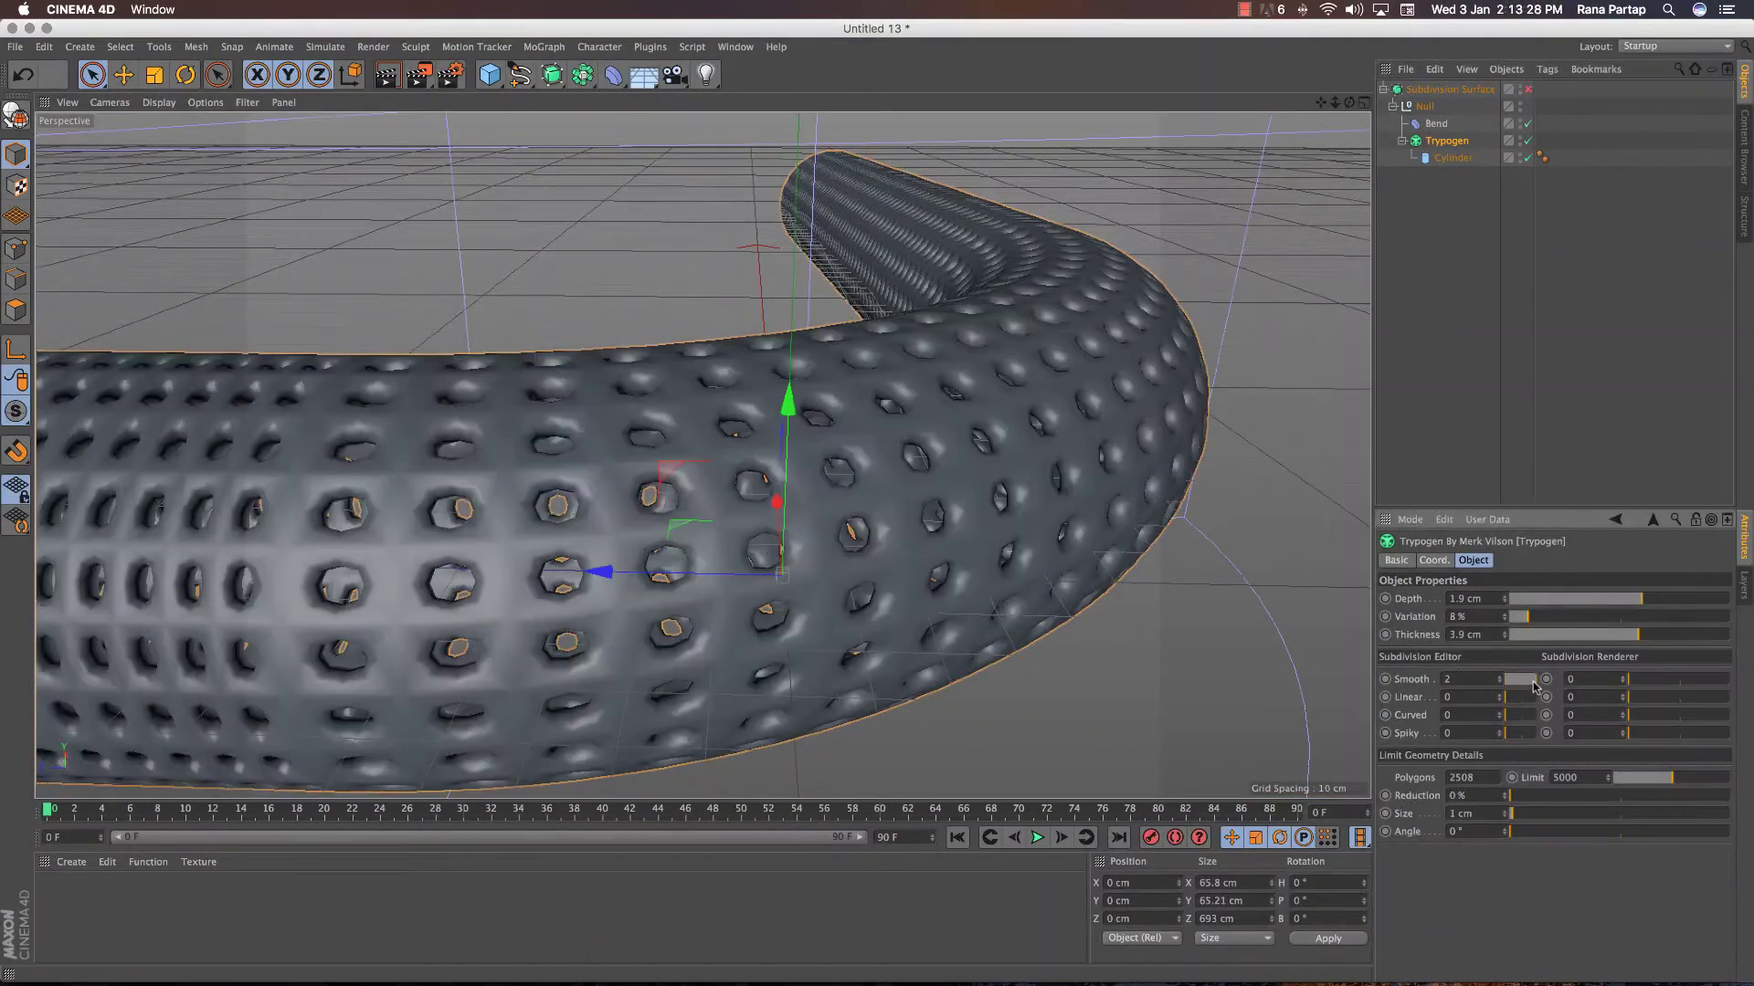
{"action": "left_click_drag", "start_coordinate": [1632, 638], "coordinate": [1635, 643]}
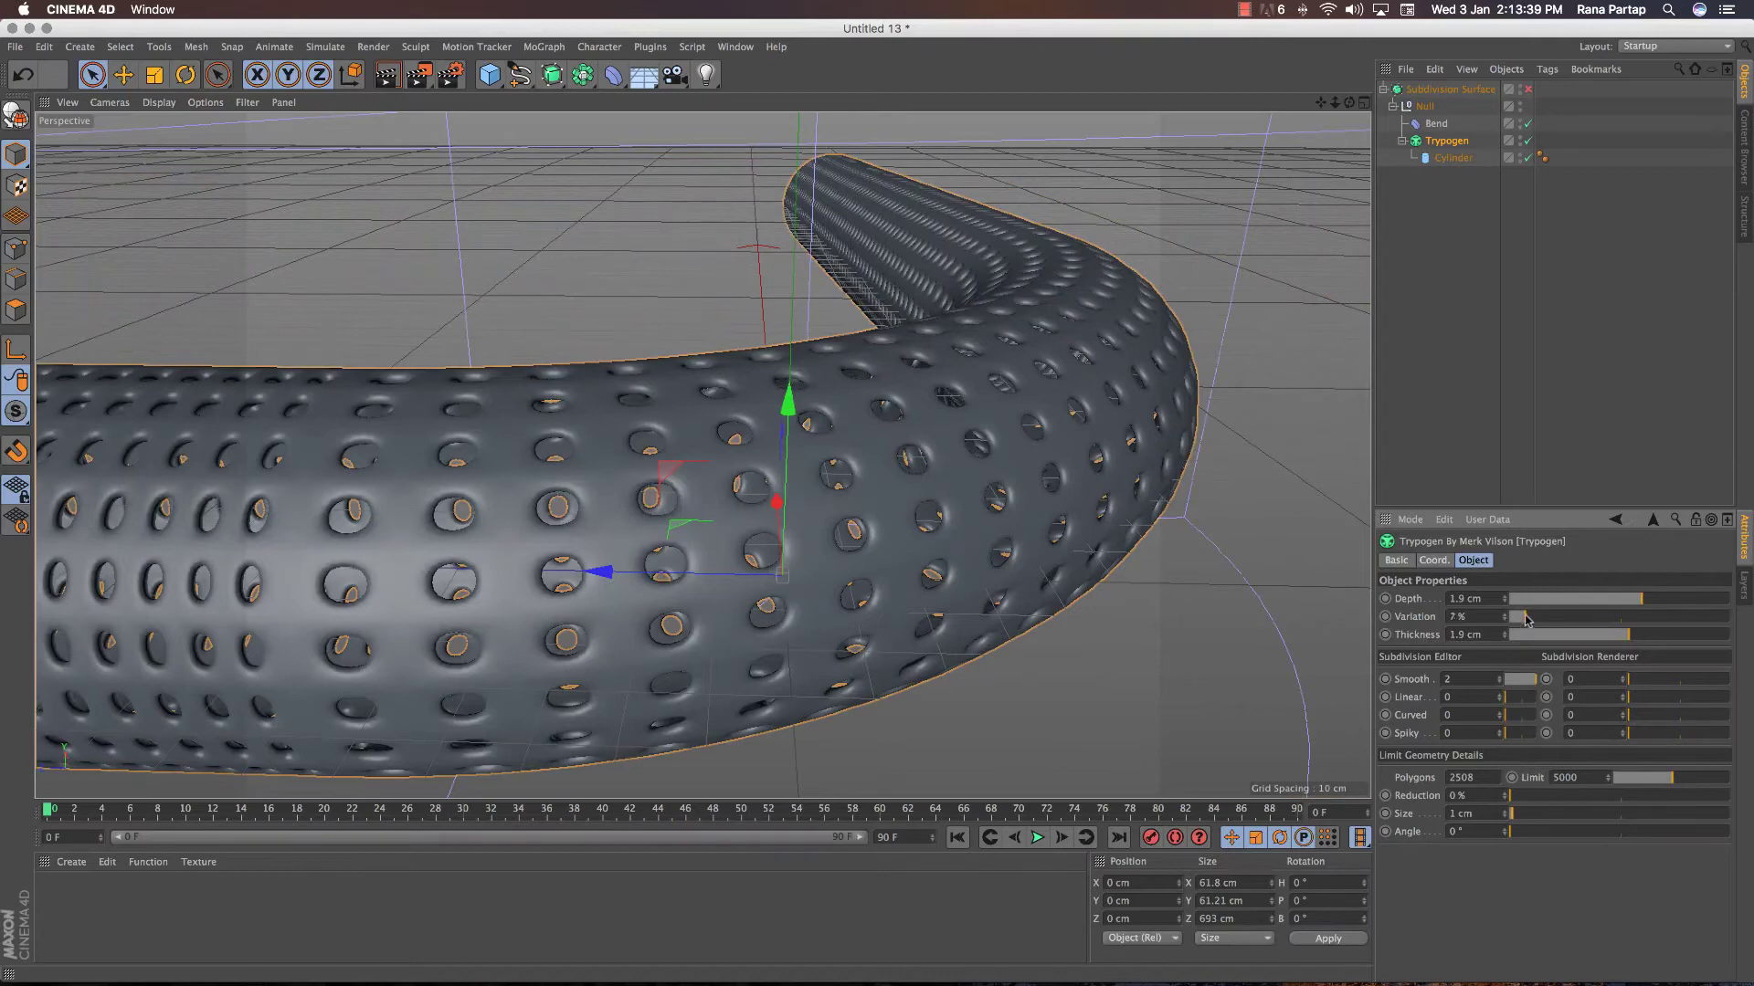
{"action": "left_click_drag", "start_coordinate": [1534, 619], "coordinate": [1532, 617]}
{"action": "left_click_drag", "start_coordinate": [1641, 600], "coordinate": [1634, 603]}
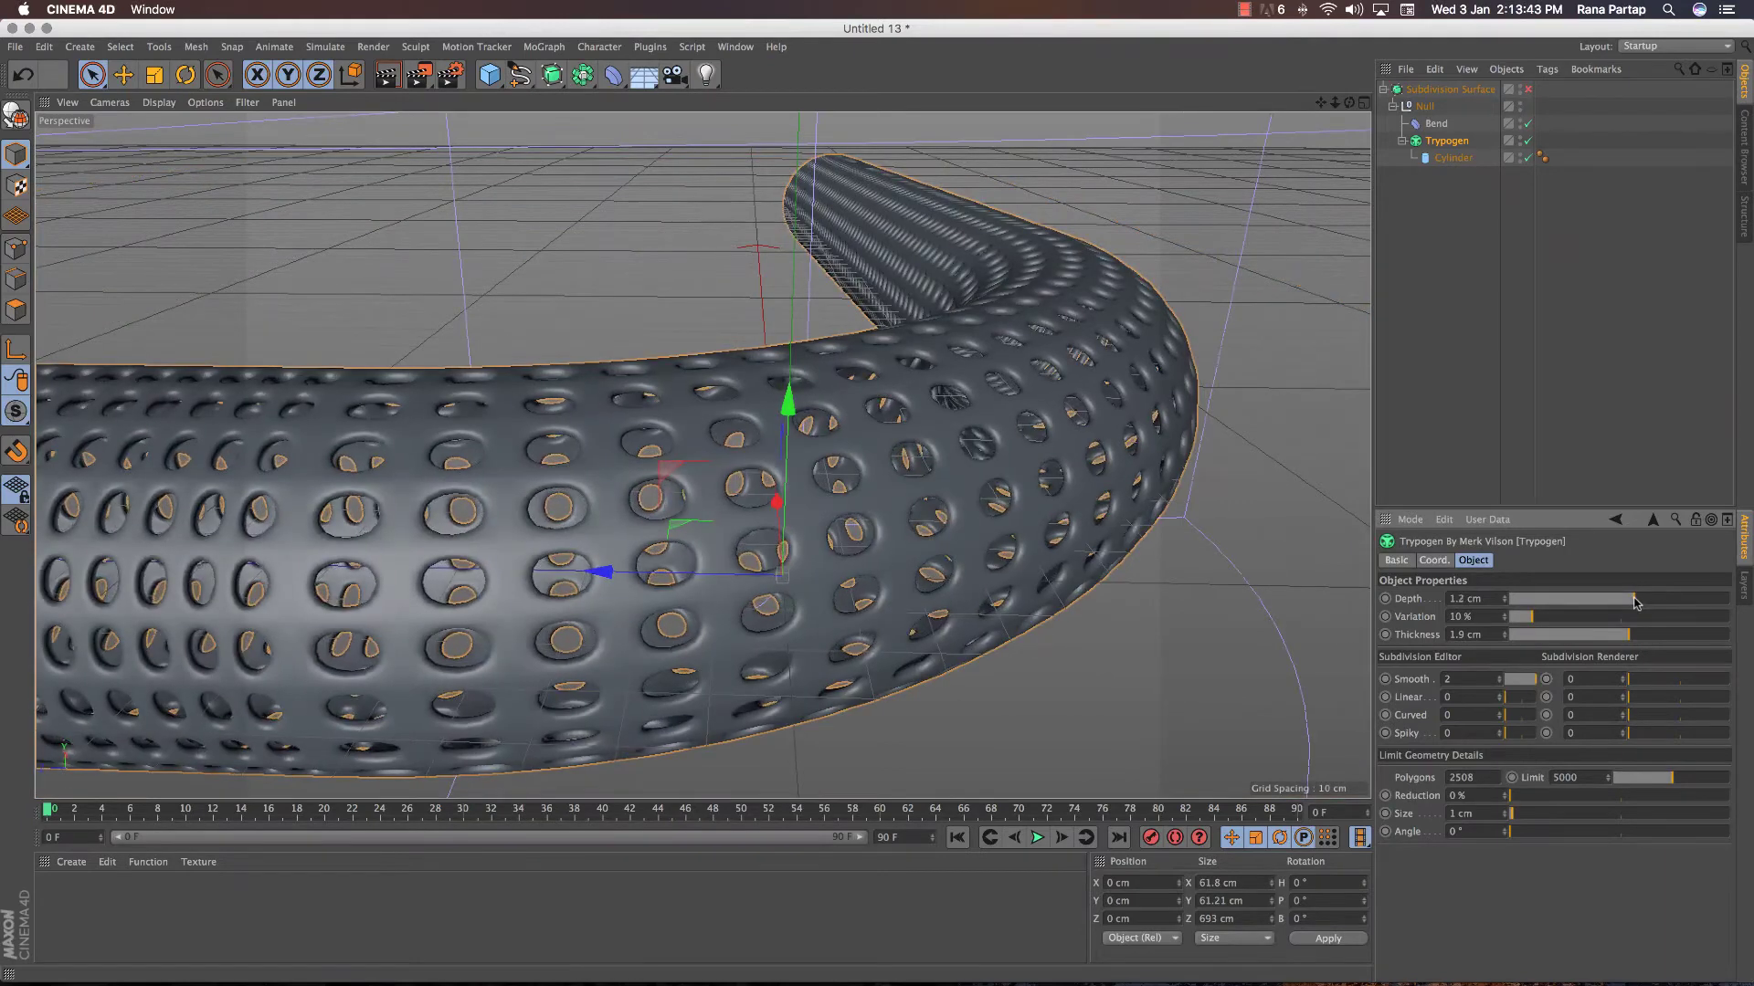
{"action": "mouse_move", "coordinate": [694, 475]}
{"action": "left_mouse_down", "text": "alt"}
{"action": "mouse_move", "coordinate": [772, 546]}
{"action": "mouse_move", "coordinate": [771, 510]}
{"action": "mouse_move", "coordinate": [804, 477]}
{"action": "left_mouse_up", "text": "alt"}
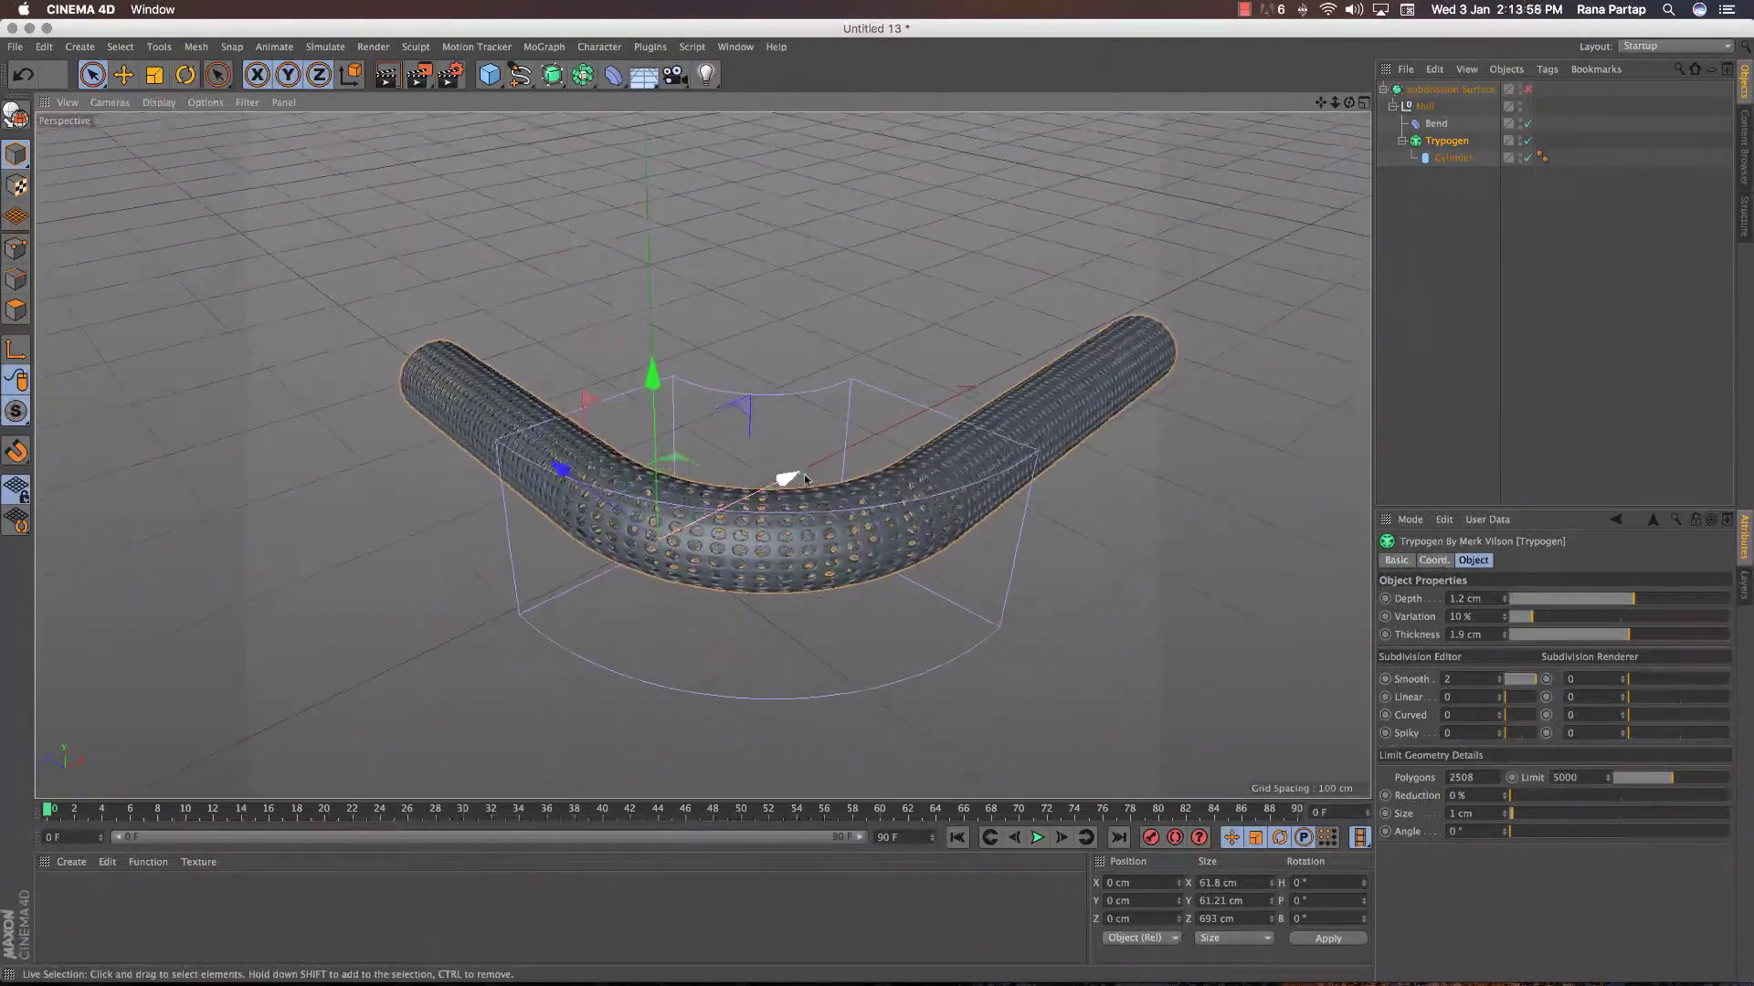
Reposition the first Bend deformer toward the tube's near end.
{"action": "left_click", "coordinate": [1421, 131]}
{"action": "left_click_drag", "start_coordinate": [767, 498], "coordinate": [802, 513]}
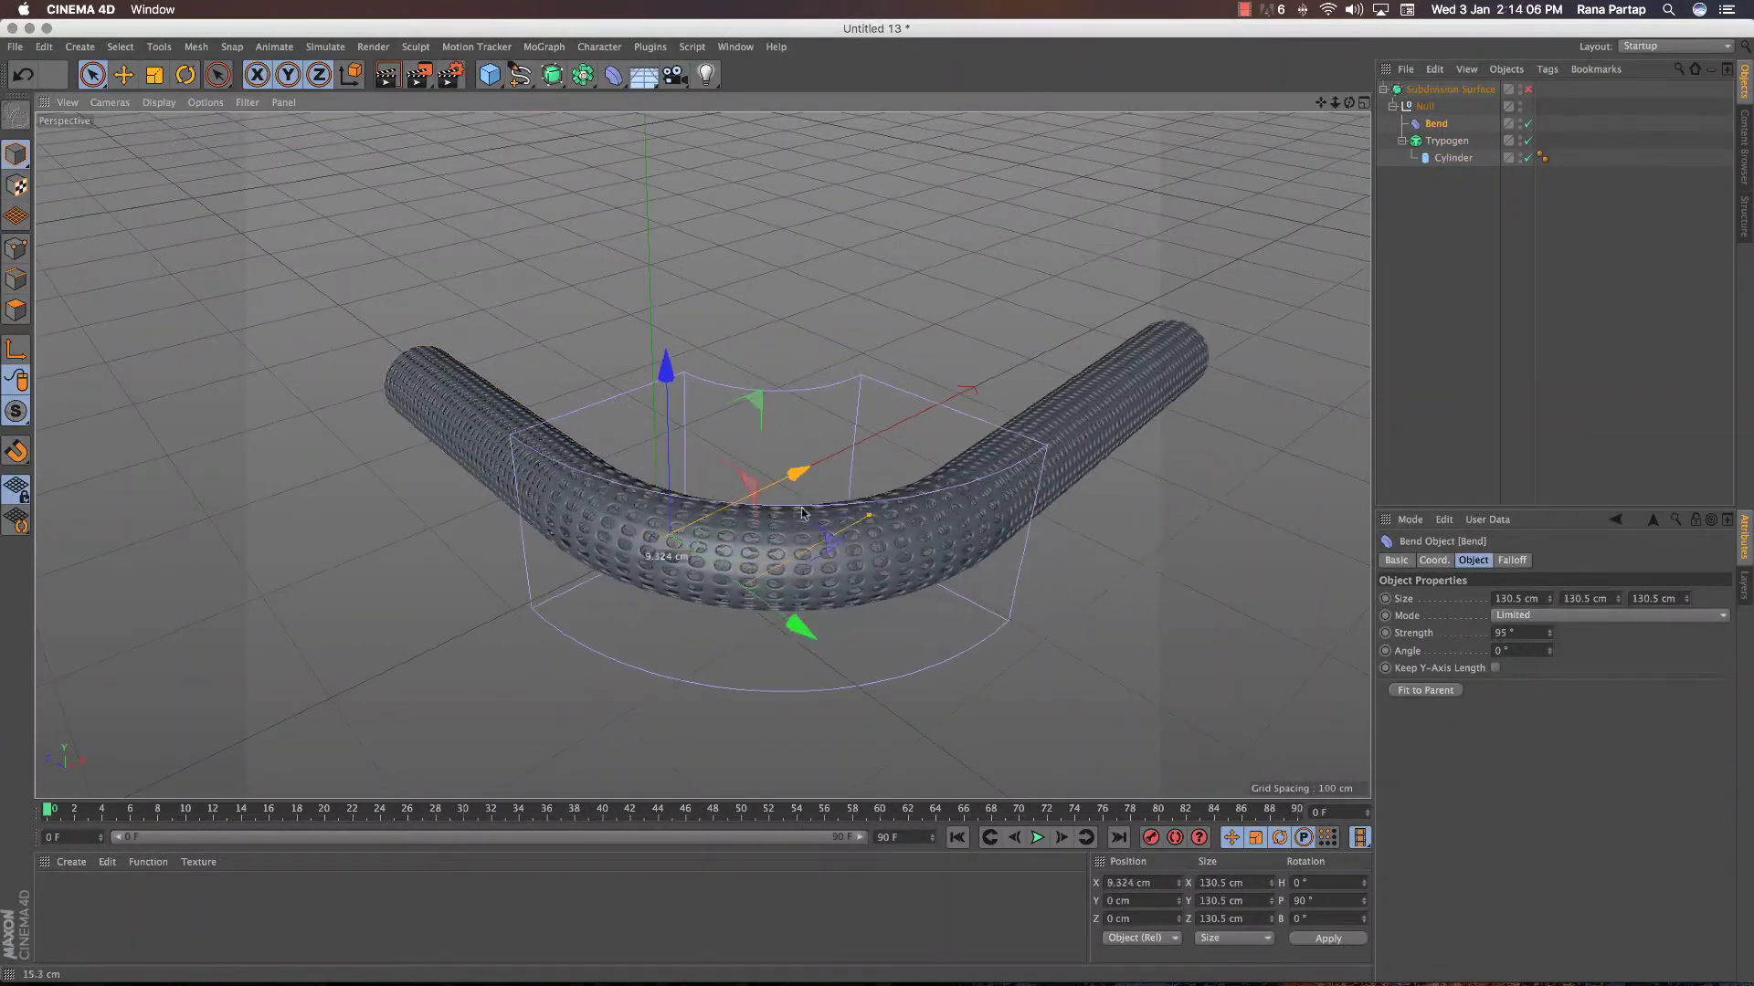
{"action": "left_click_drag", "start_coordinate": [867, 675], "coordinate": [1057, 833]}
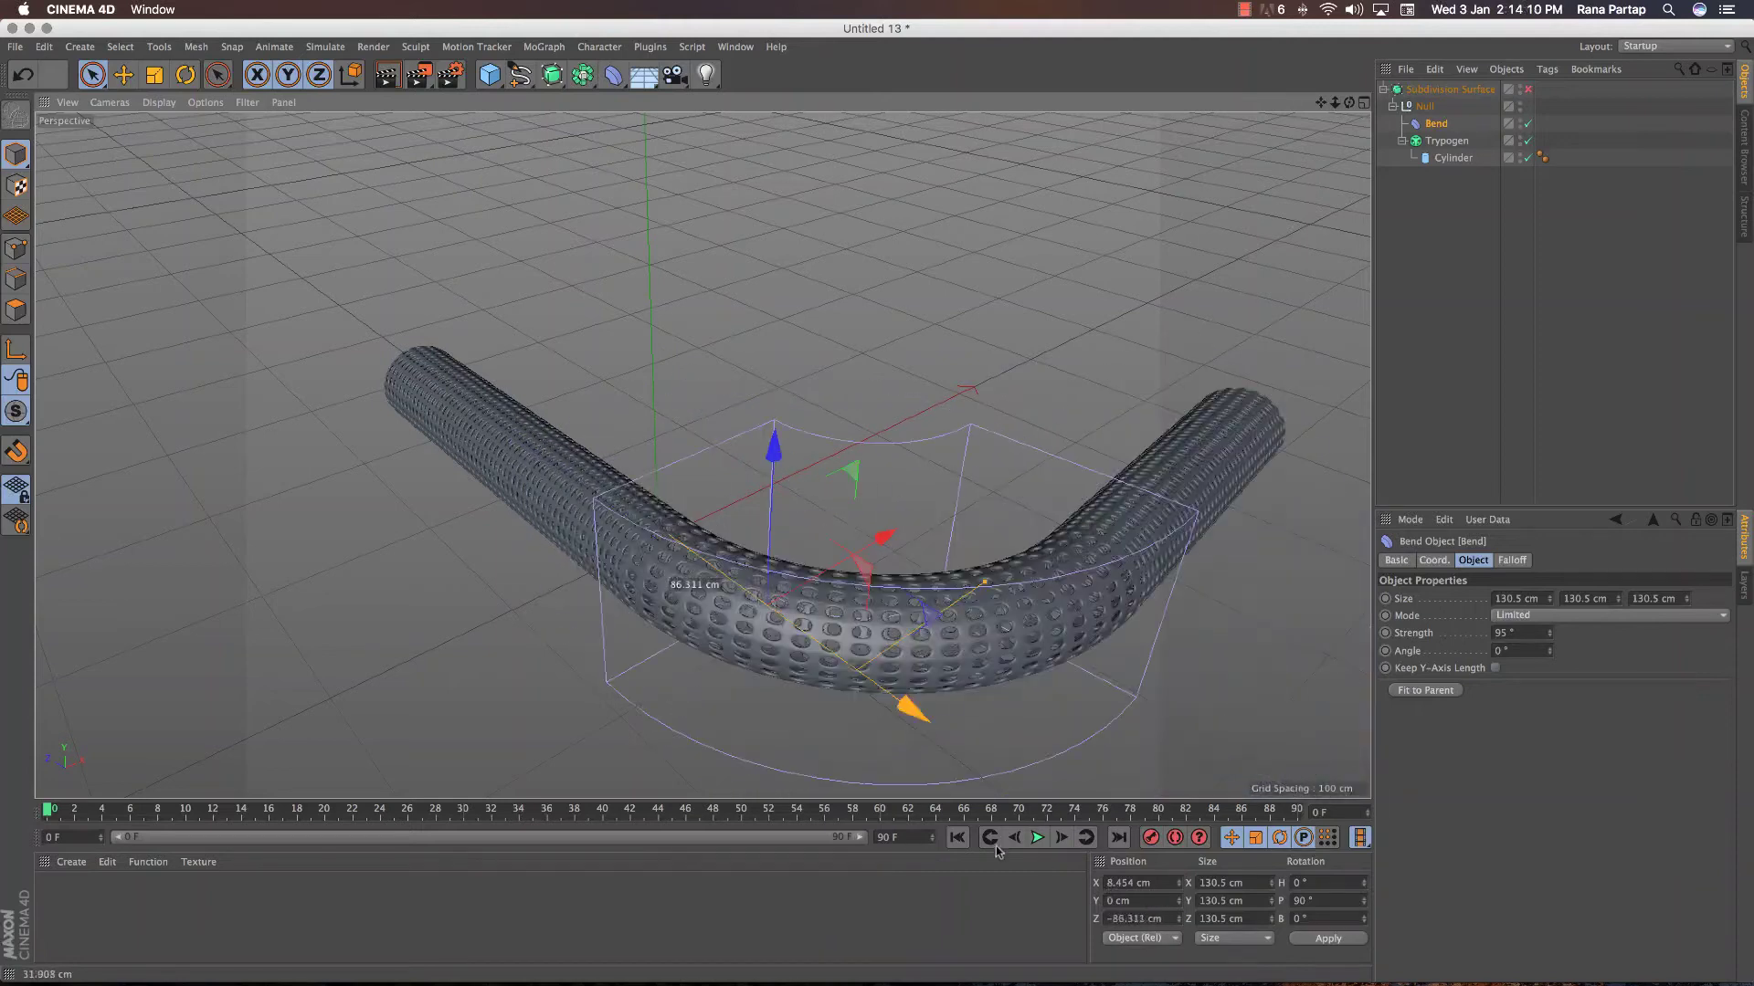
{"action": "left_click_drag", "start_coordinate": [1045, 861], "coordinate": [1284, 388]}
Duplicate the Bend as Bend.1, rotate it 180°, and place it along the tube.
{"action": "left_click_drag", "start_coordinate": [1418, 128], "coordinate": [1421, 117], "text": "ctrl"}
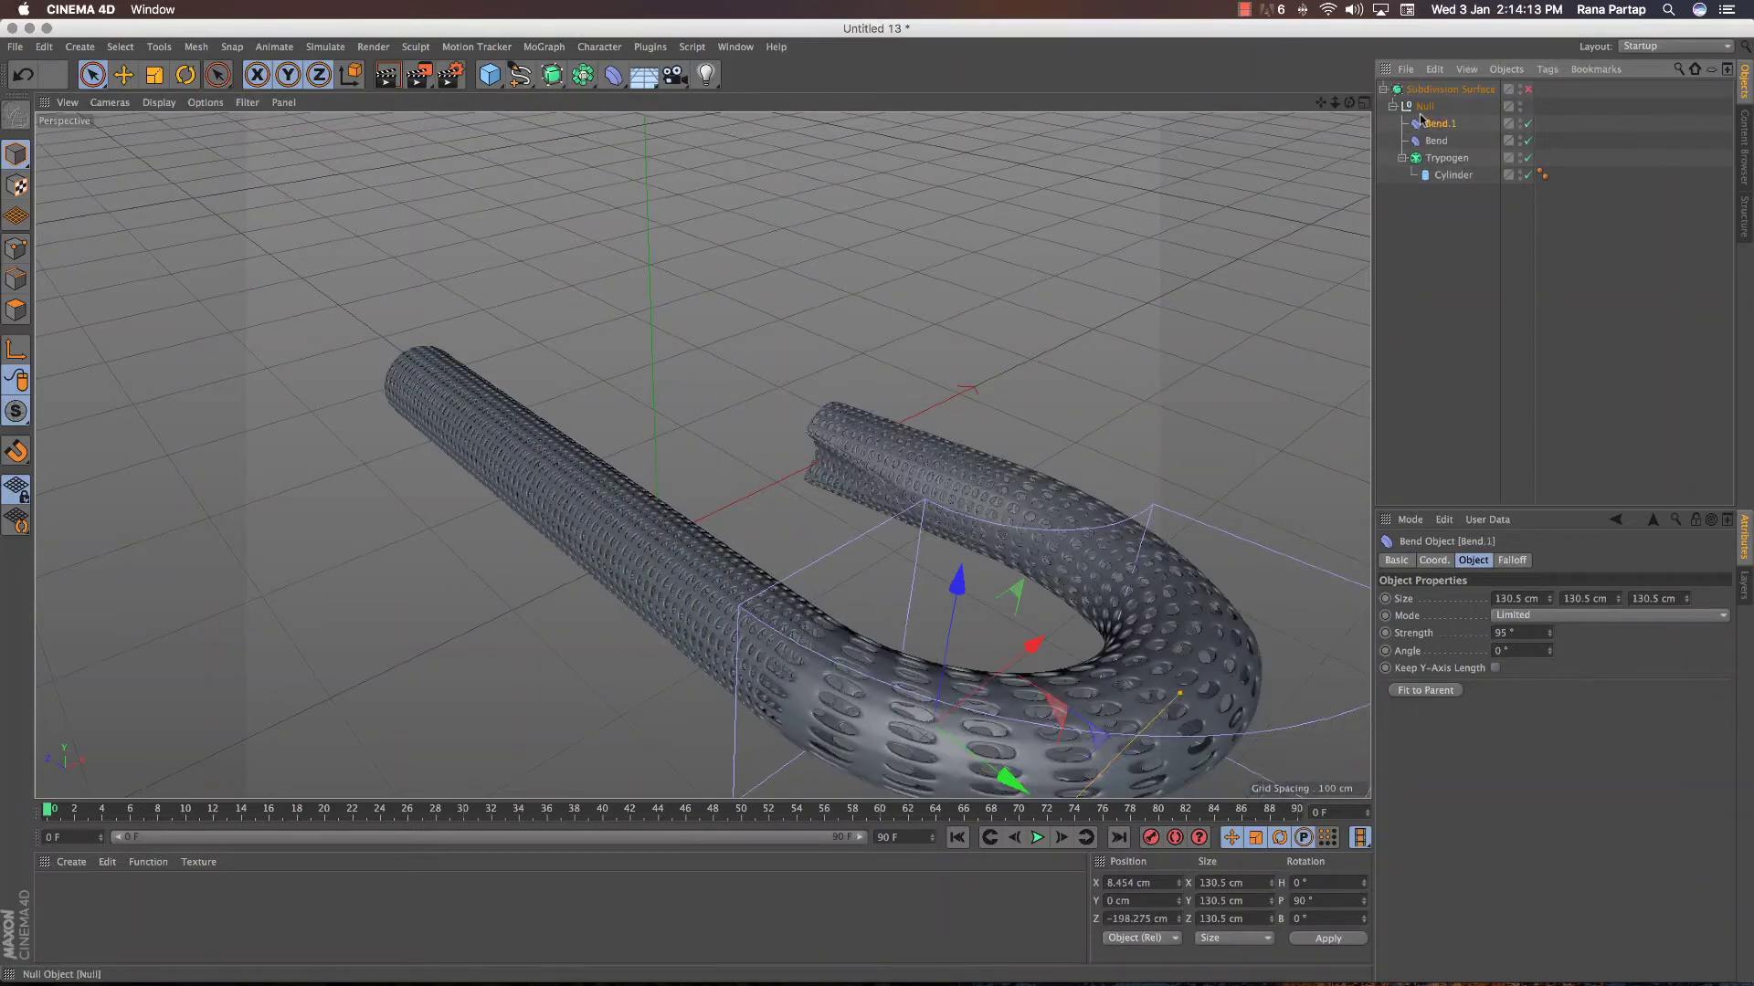
{"action": "left_click_drag", "start_coordinate": [1008, 783], "coordinate": [548, 444]}
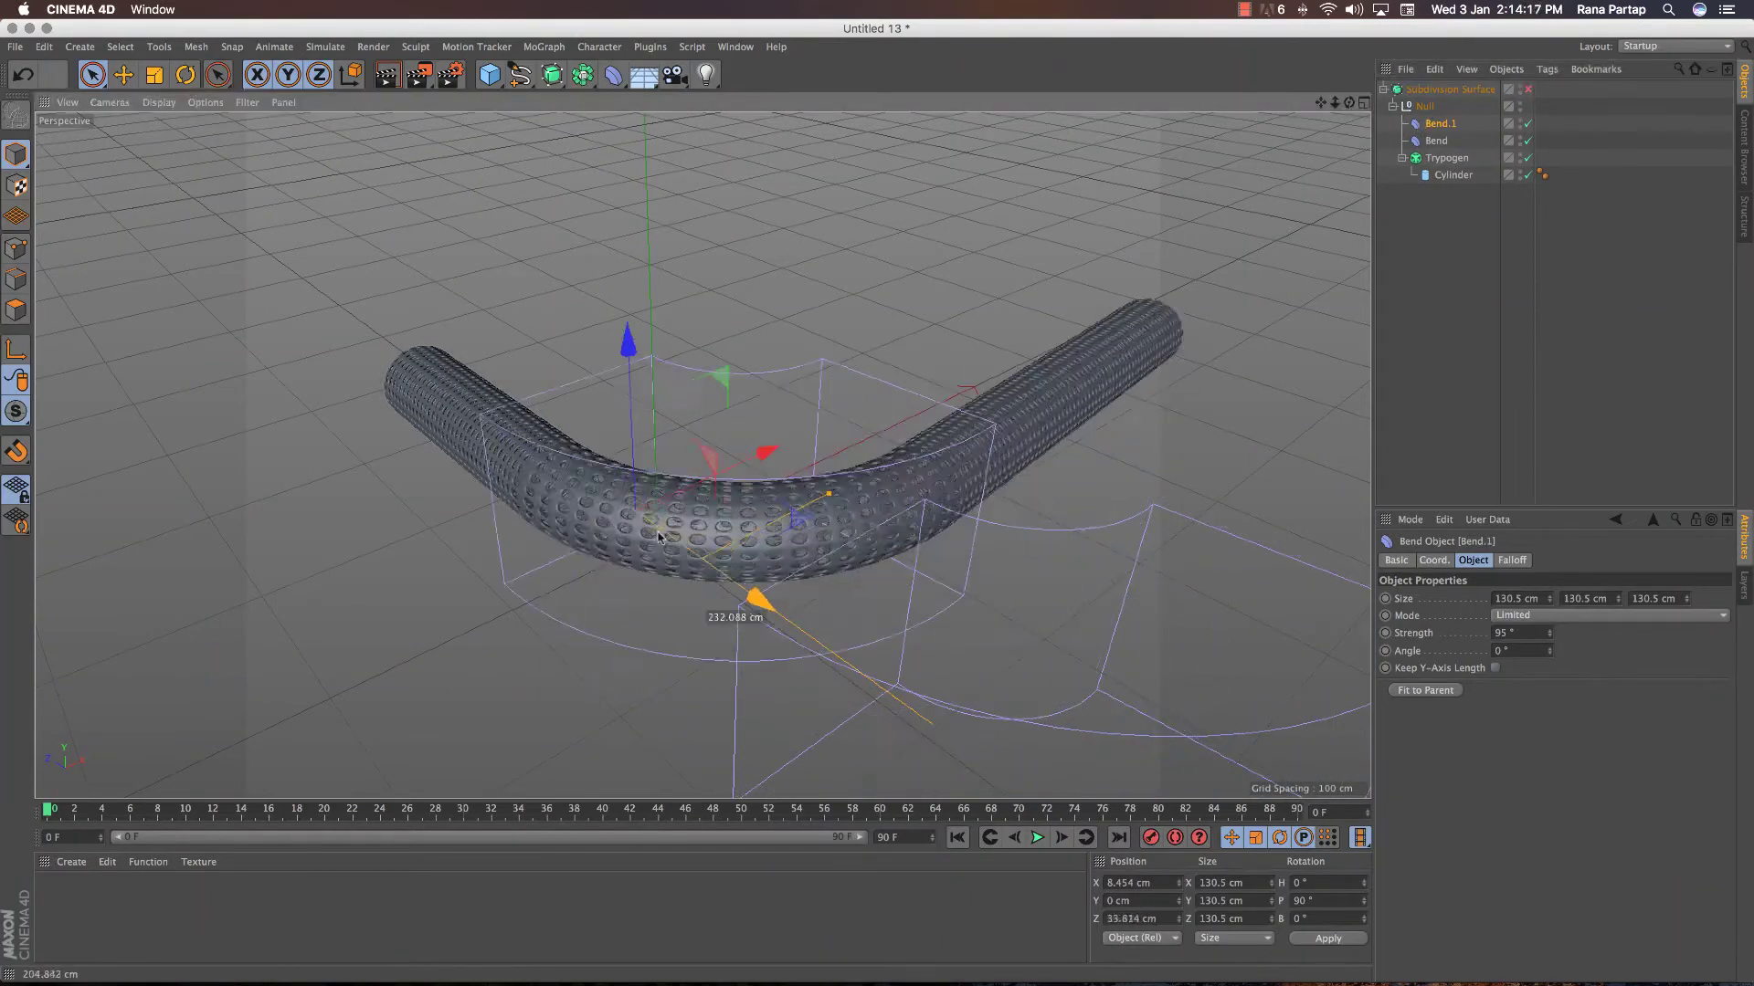
{"action": "left_click", "coordinate": [221, 77]}
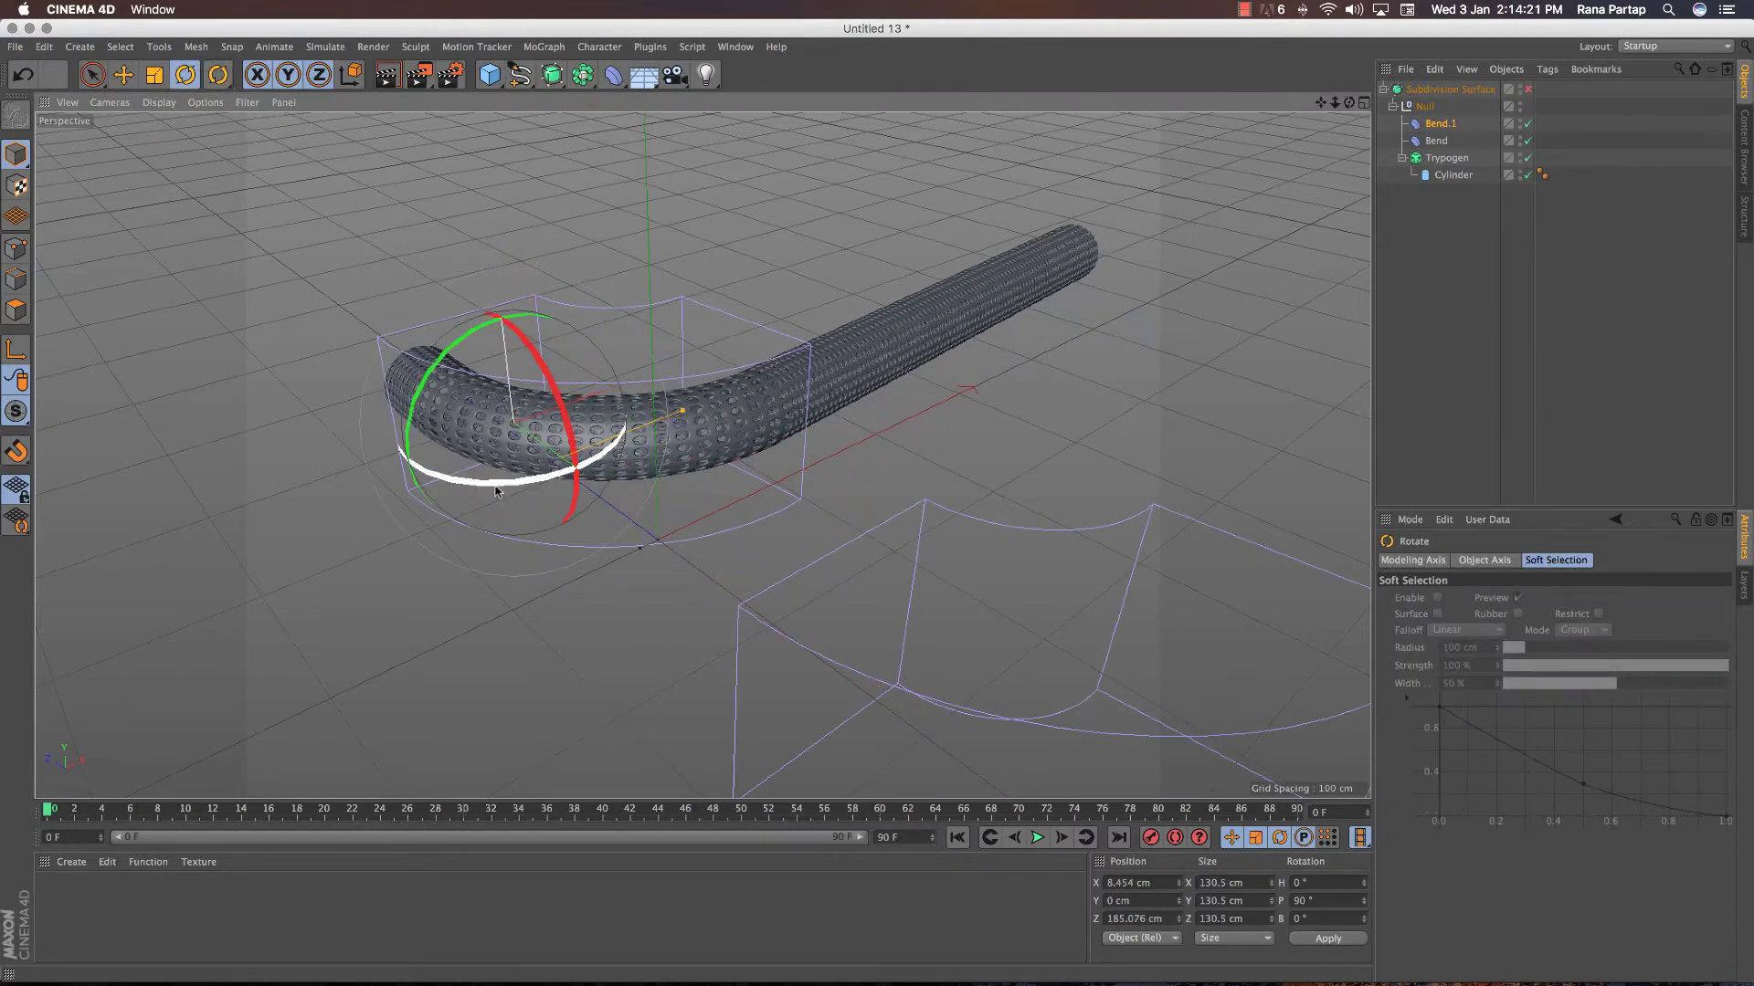
{"action": "left_click_drag", "start_coordinate": [496, 491], "coordinate": [790, 293]}
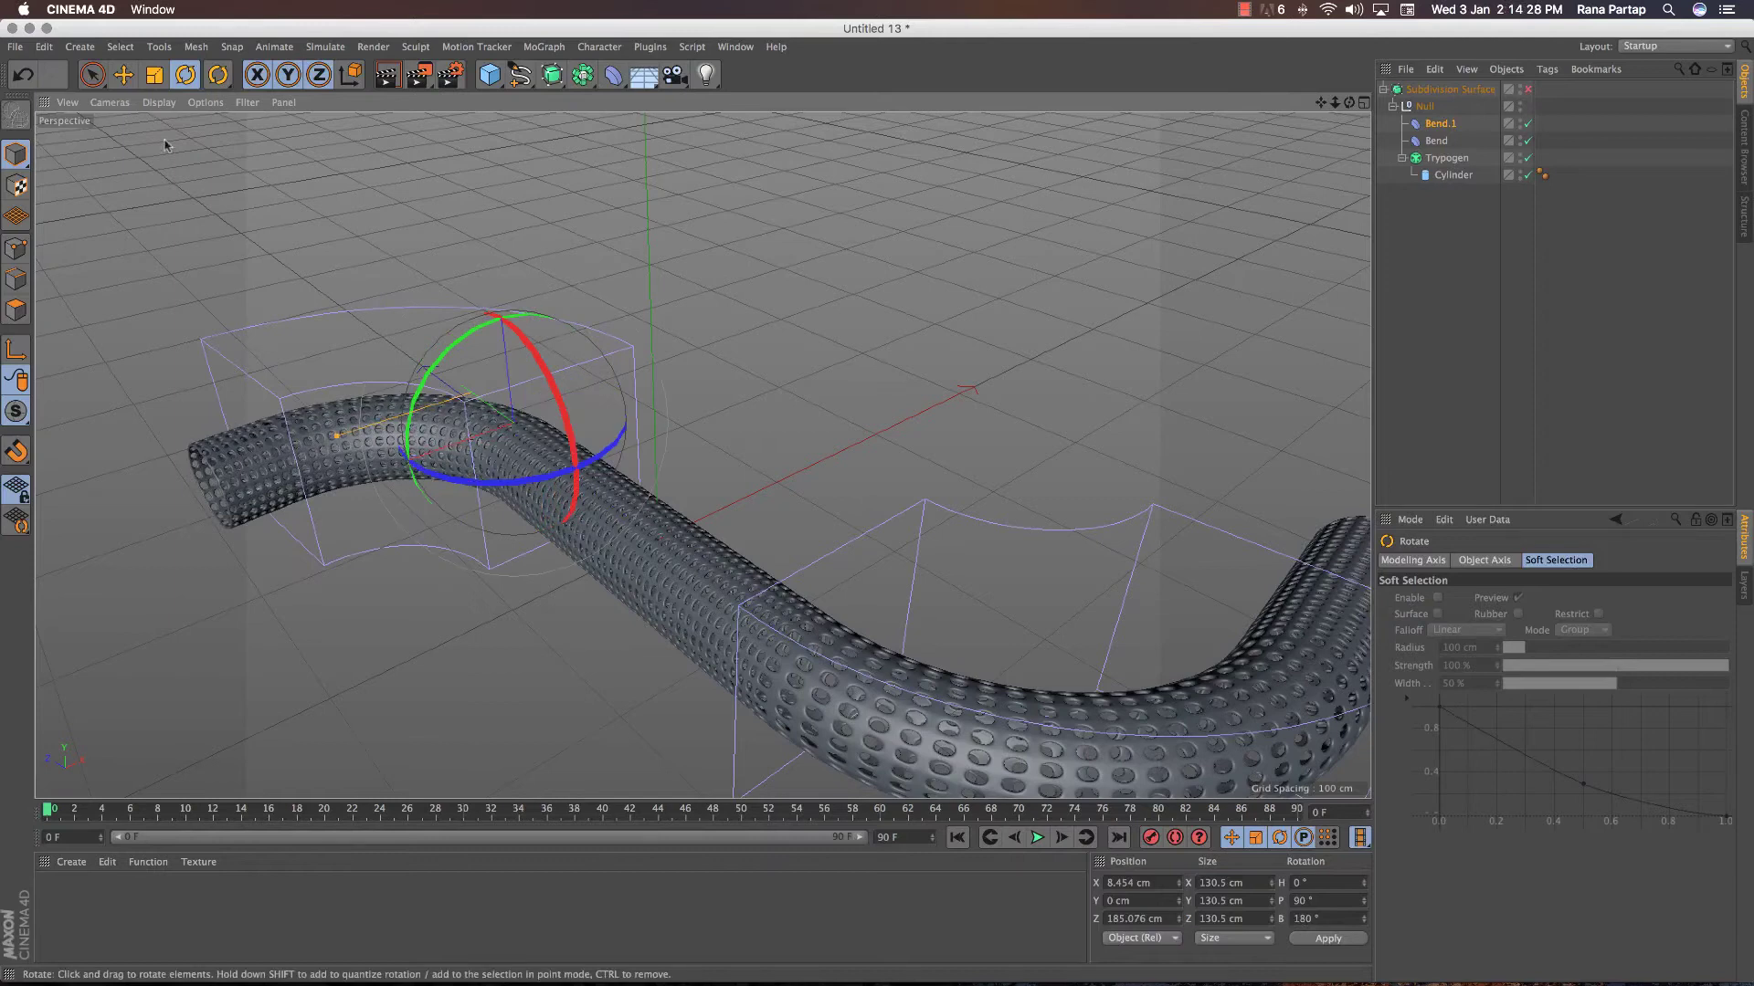
{"action": "left_click", "coordinate": [92, 75]}
{"action": "left_click_drag", "start_coordinate": [433, 366], "coordinate": [701, 581]}
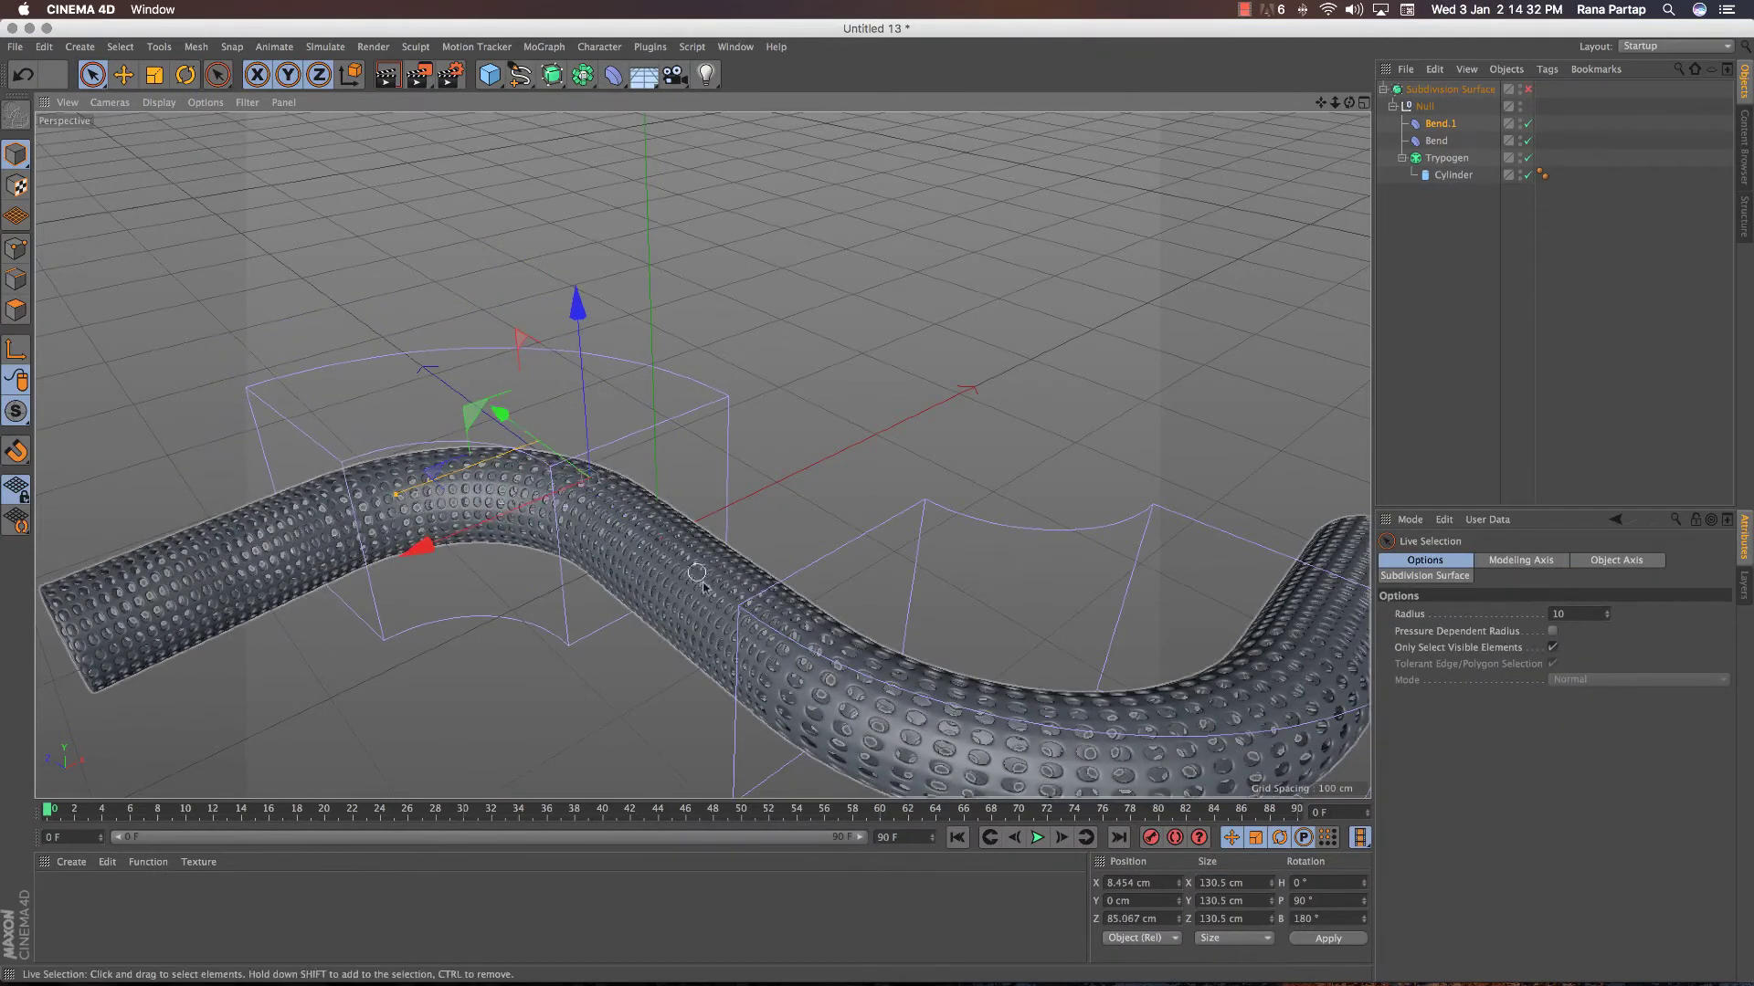
{"action": "left_click_drag", "start_coordinate": [702, 429], "coordinate": [639, 383], "text": "alt"}
{"action": "mouse_move", "coordinate": [498, 294]}
{"action": "left_mouse_down"}
{"action": "mouse_move", "coordinate": [502, 317]}
{"action": "mouse_move", "coordinate": [656, 364]}
{"action": "left_mouse_up"}
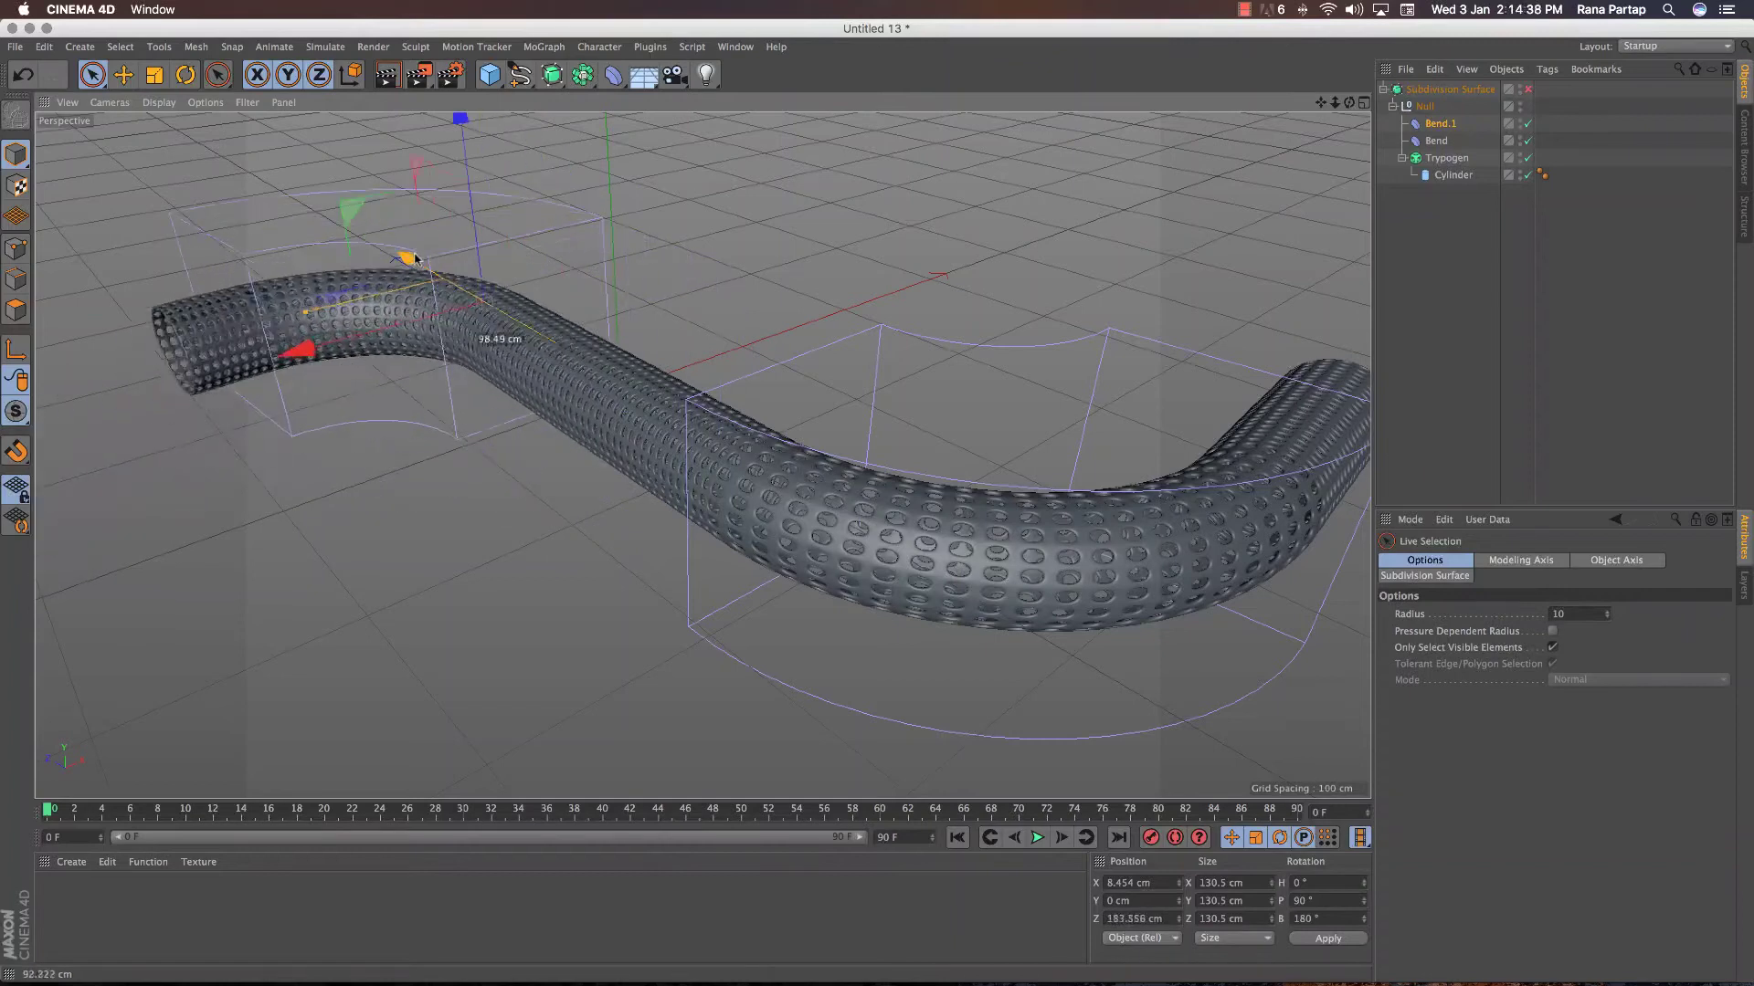
Move the first Bend to Z −170 cm and narrow its X size to 102.5 cm, keeping Y at 130.5 cm.
{"action": "left_click", "coordinate": [1415, 142]}
{"action": "left_click_drag", "start_coordinate": [1051, 619], "coordinate": [969, 650]}
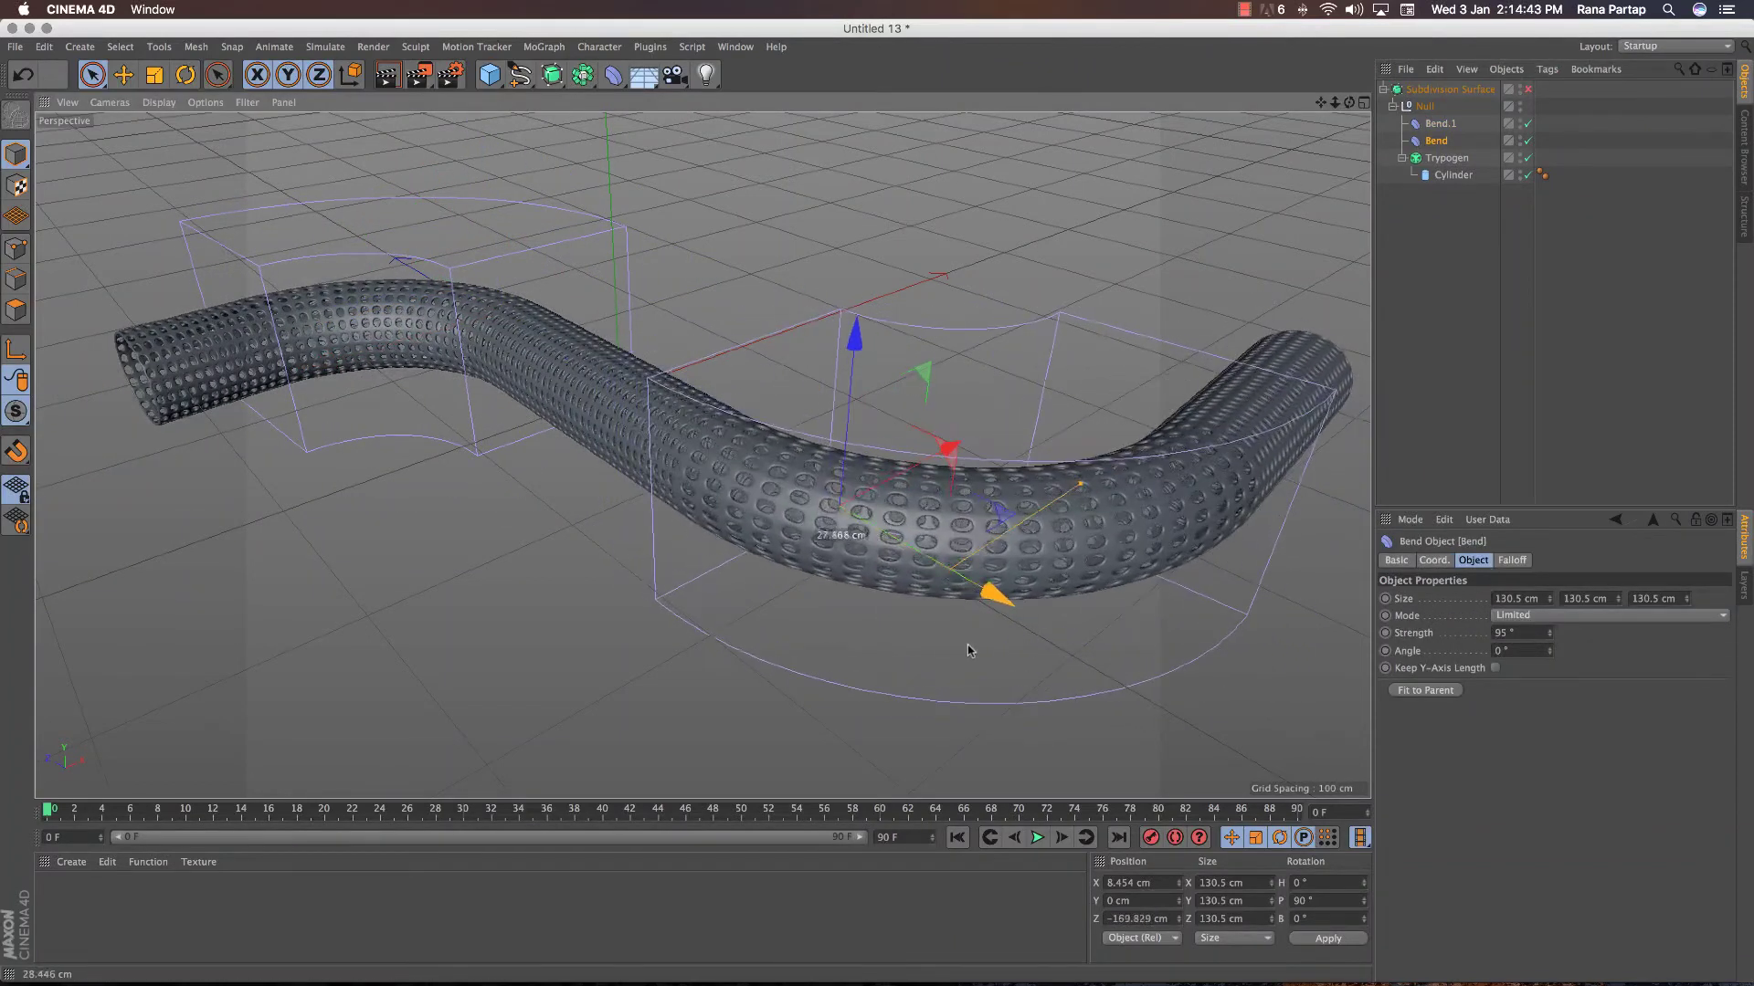
{"action": "mouse_move", "coordinate": [1550, 599]}
{"action": "left_mouse_down"}
{"action": "mouse_move", "coordinate": [1544, 644]}
{"action": "mouse_move", "coordinate": [1598, 595]}
{"action": "mouse_move", "coordinate": [1523, 556]}
{"action": "left_mouse_up"}
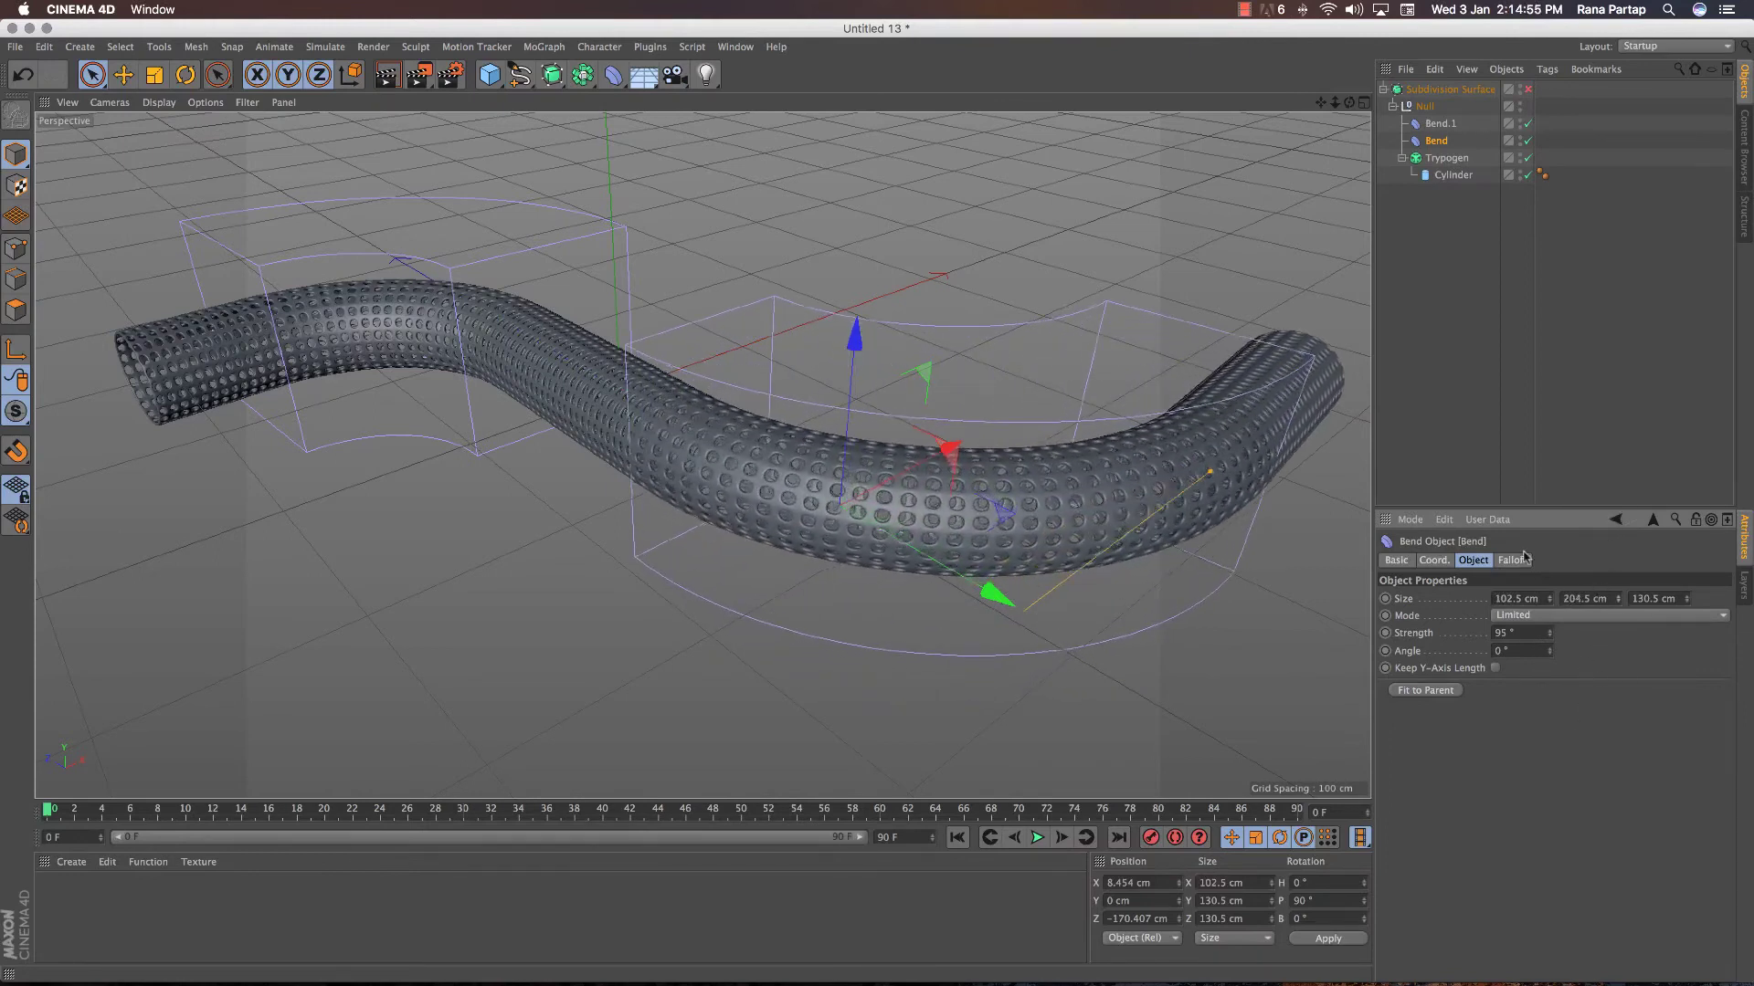
{"action": "key", "text": "ctrl+z"}
{"action": "key", "text": "ctrl+z"}
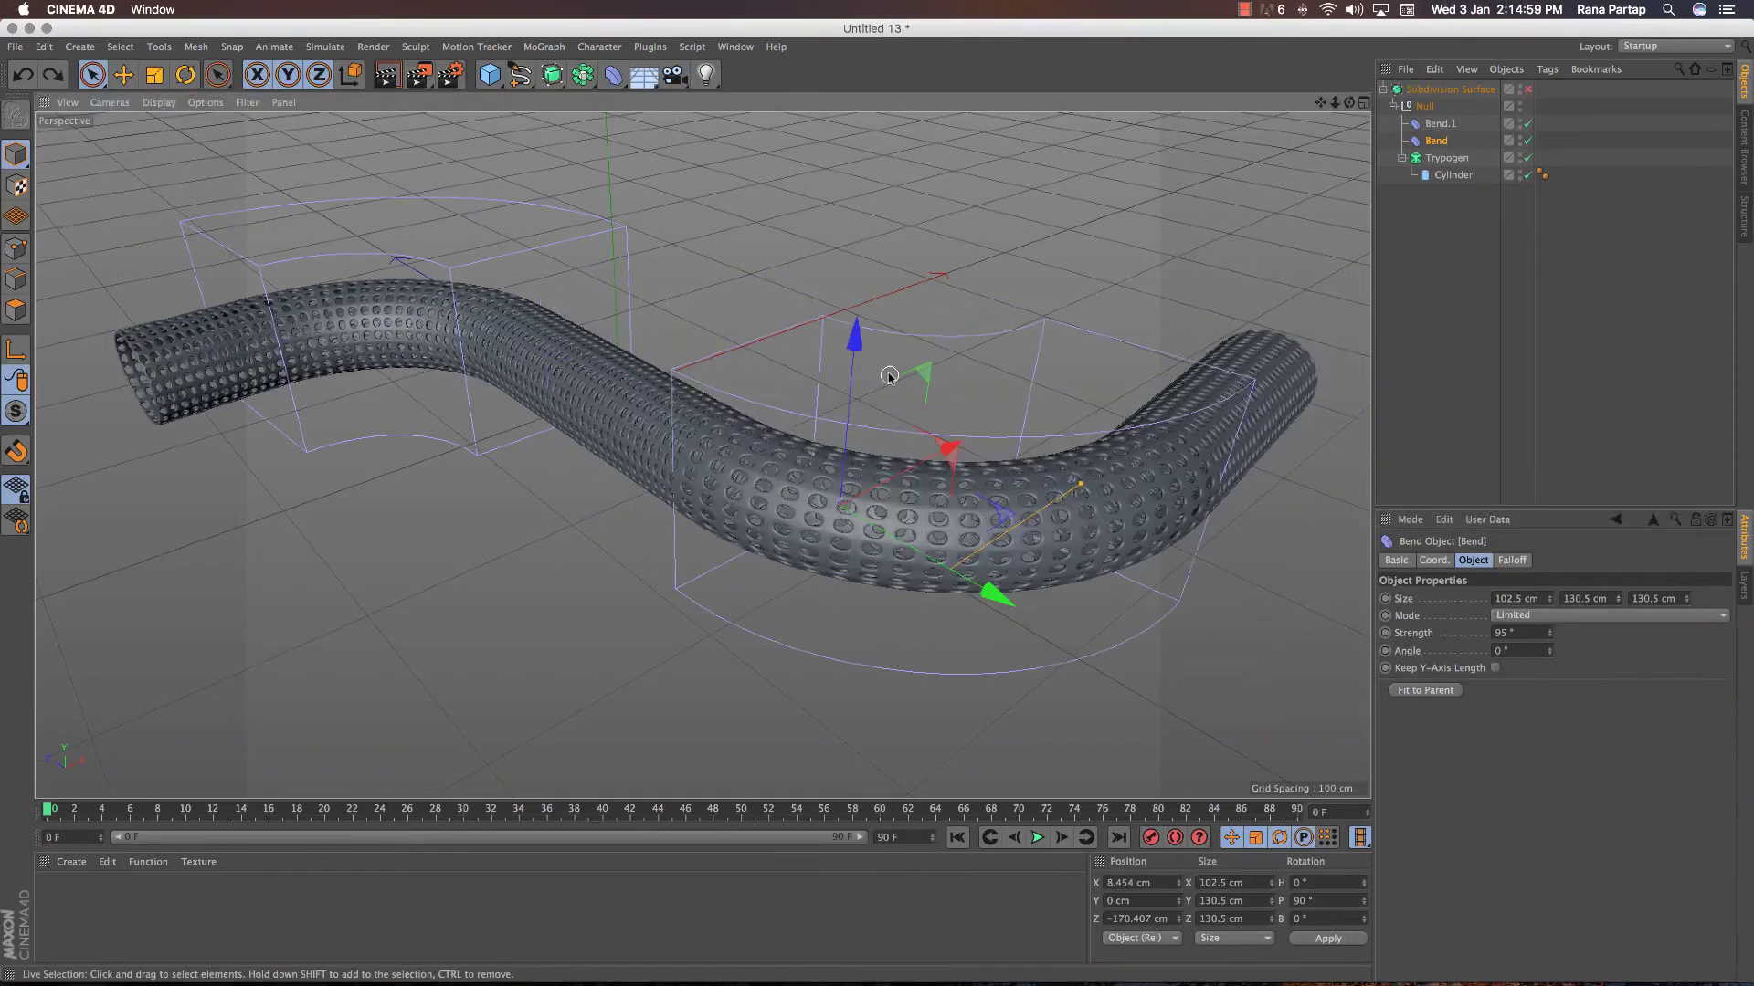
{"action": "key", "text": "ctrl+z"}
{"action": "left_click_drag", "start_coordinate": [894, 390], "coordinate": [896, 384], "text": "alt"}
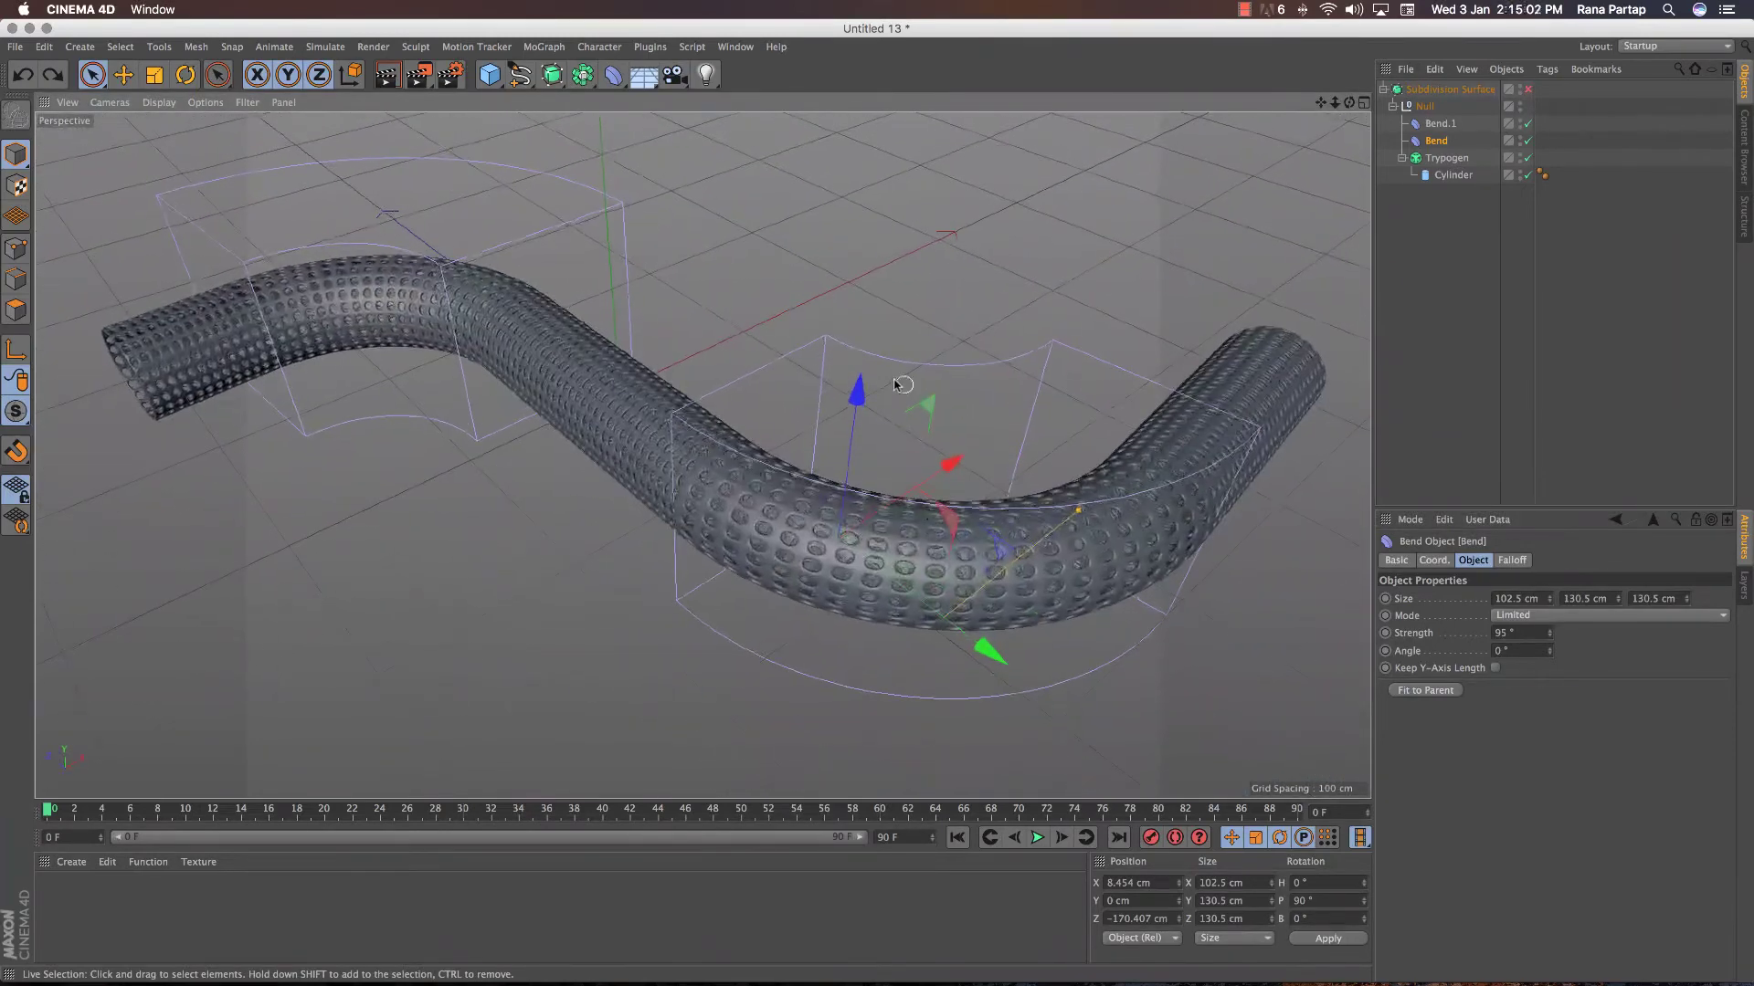